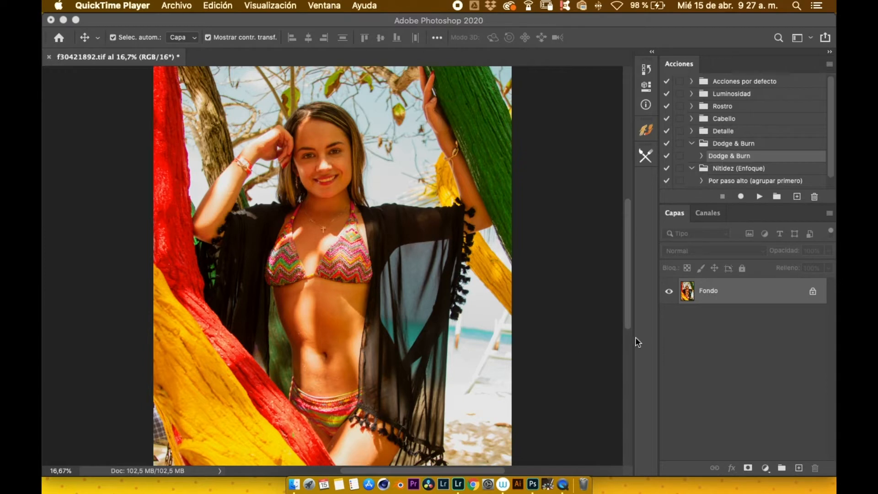
Add a Curves adjustment layer above the Fondo photo and duplicate it.
{"action": "left_click", "coordinate": [798, 467]}
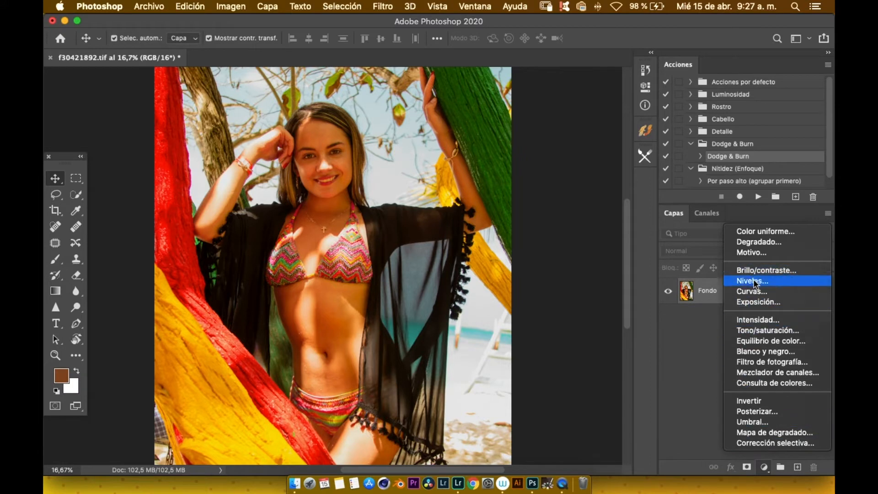
{"action": "left_click", "coordinate": [751, 291]}
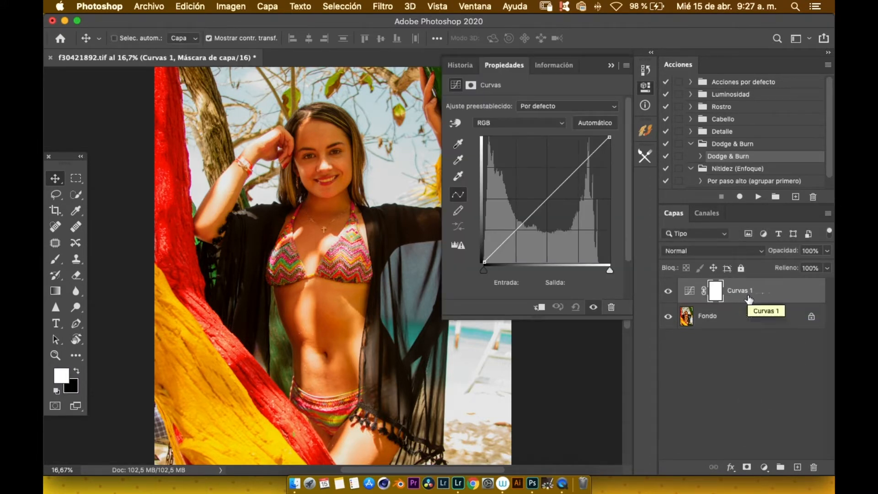
{"action": "key", "text": "super+j"}
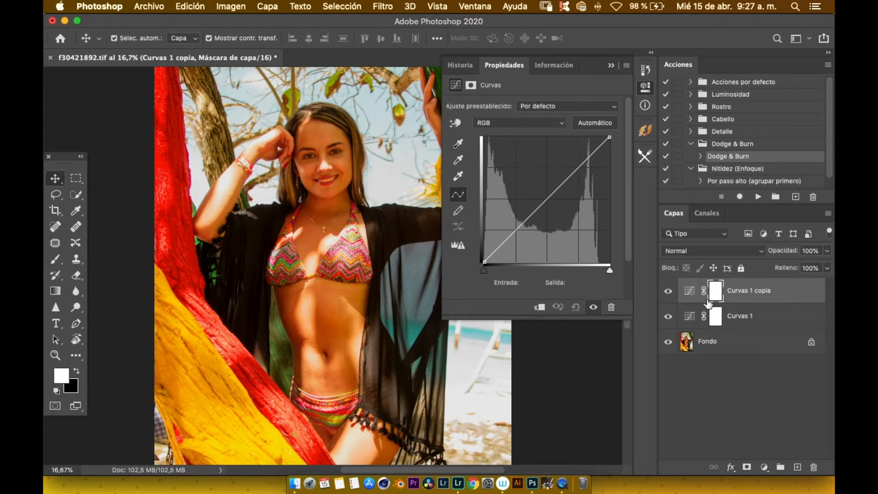
Rename the lower Curves layer as "Dodge (Luz)".
{"action": "double_click", "coordinate": [741, 319]}
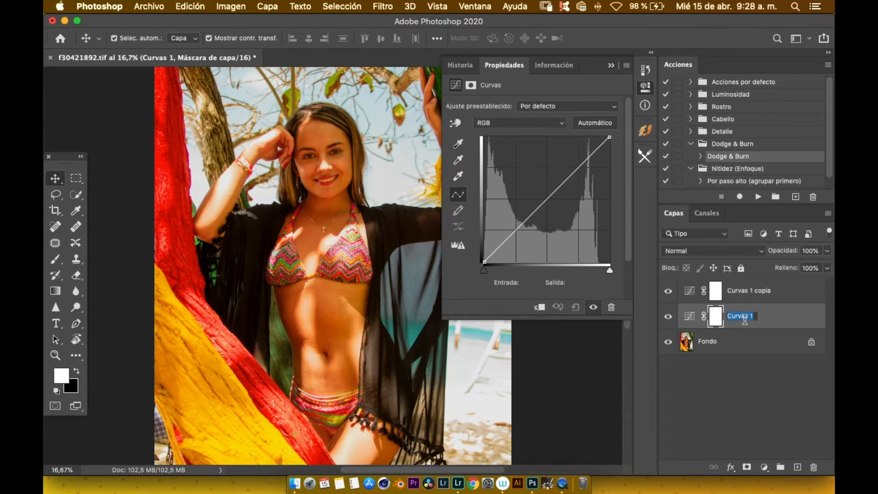
{"action": "type", "text": "Do"}
{"action": "type", "text": "dge ("}
{"action": "type", "text": "Brillo"}
{"action": "key", "text": "BackSpace"}
{"action": "key", "text": "BackSpace"}
{"action": "key", "text": "BackSpace"}
{"action": "key", "text": "BackSpace"}
{"action": "key", "text": "BackSpace"}
{"action": "key", "text": "BackSpace"}
{"action": "type", "text": "LUz"}
{"action": "key", "text": "BackSpace"}
{"action": "key", "text": "BackSpace"}
{"action": "type", "text": "uz)"}
{"action": "key", "text": "Return"}
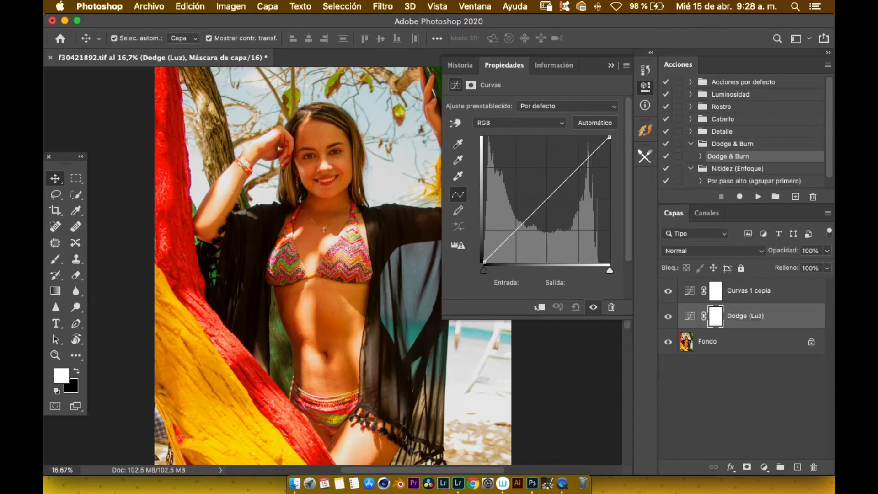
Rename the duplicated Curves layer as "Burn (Sombra)".
{"action": "double_click", "coordinate": [740, 292]}
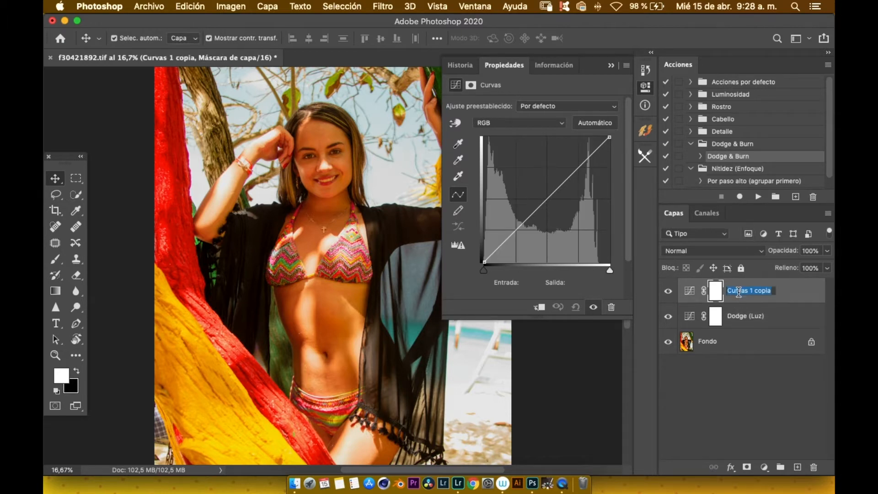
{"action": "type", "text": "Burn (Sombra)"}
{"action": "key", "text": "Return"}
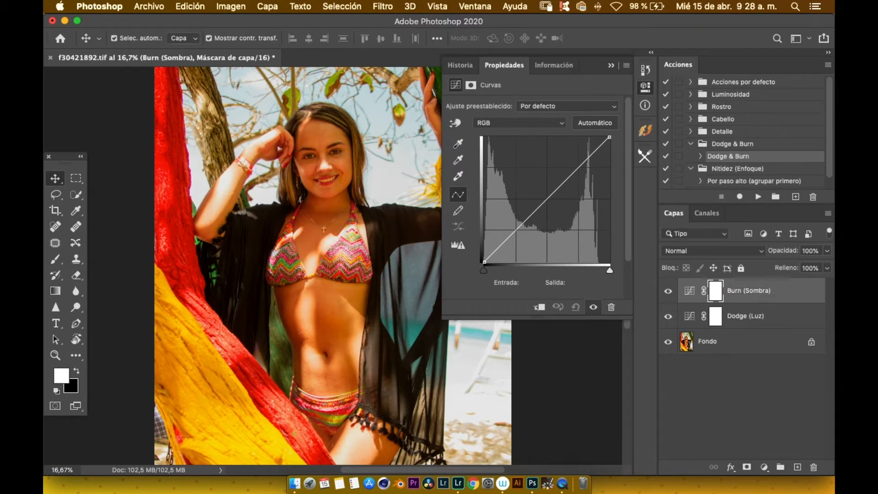
Hide the Burn (Sombra) layer and raise the Dodge (Luz) curve's midtones to about input 102, output 147.
{"action": "left_click", "coordinate": [692, 320]}
{"action": "left_click", "coordinate": [669, 291]}
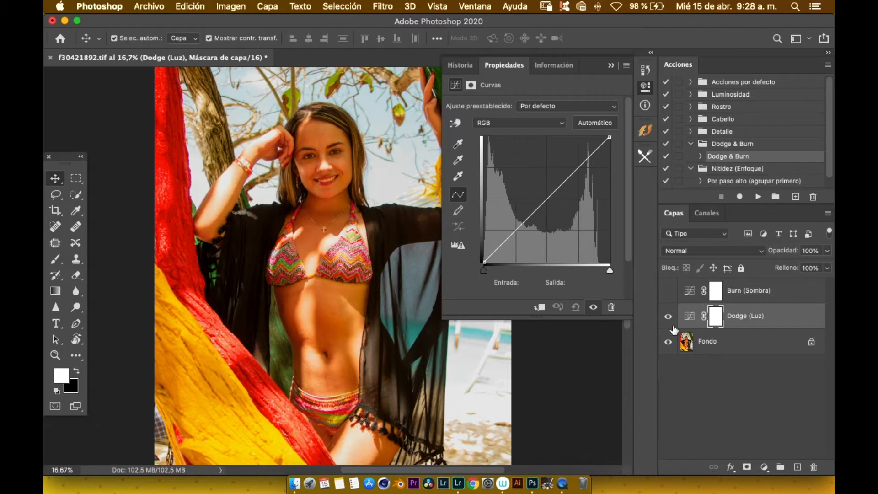
{"action": "left_click", "coordinate": [689, 317]}
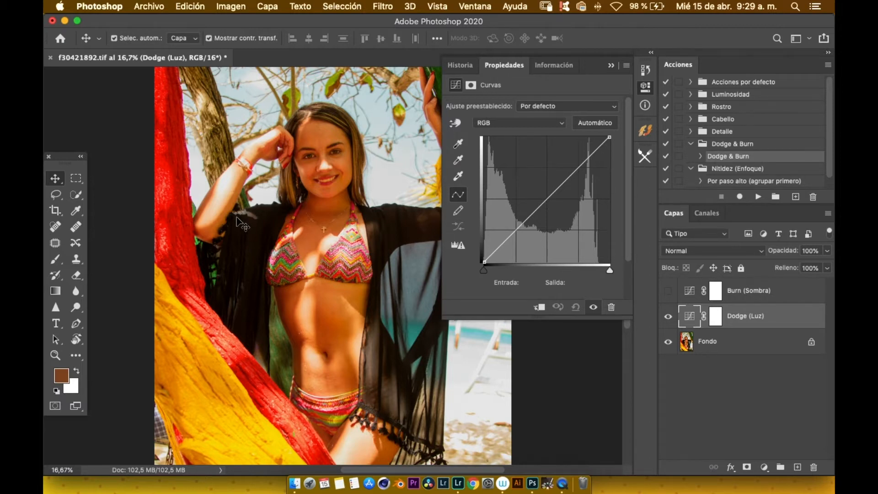
{"action": "left_click", "coordinate": [692, 322]}
{"action": "left_click", "coordinate": [547, 199]}
{"action": "left_click_drag", "start_coordinate": [547, 199], "coordinate": [535, 190]}
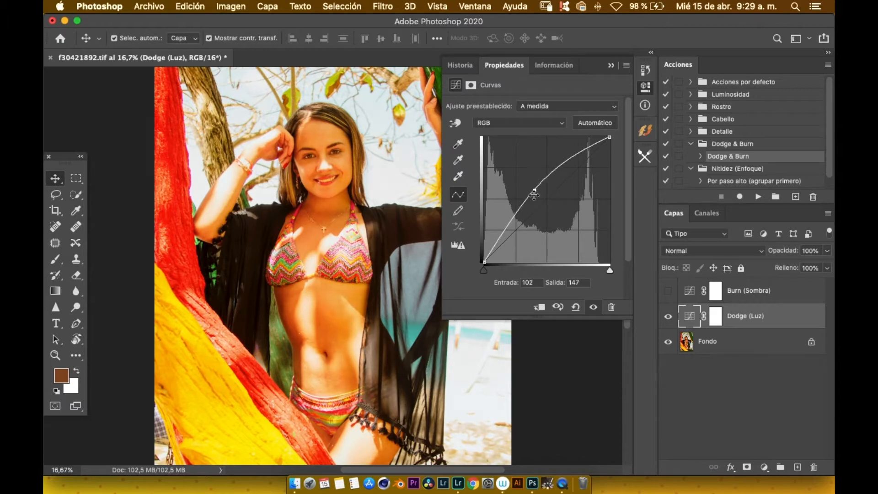
With only Burn (Sombra) shown, lower its curve's midtones to about input 126, output 67, and show Dodge (Luz) again.
{"action": "left_click", "coordinate": [668, 316]}
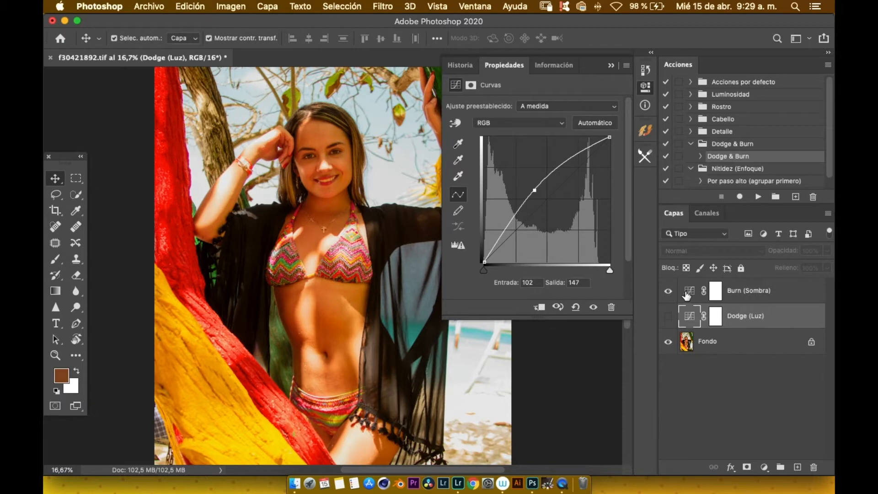
{"action": "left_click", "coordinate": [690, 295]}
{"action": "left_click_drag", "start_coordinate": [547, 200], "coordinate": [547, 230]}
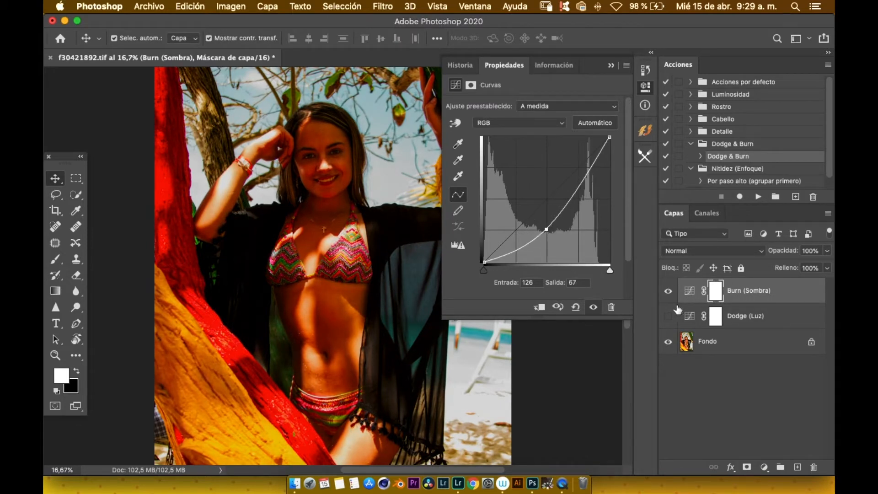
{"action": "left_click", "coordinate": [669, 316]}
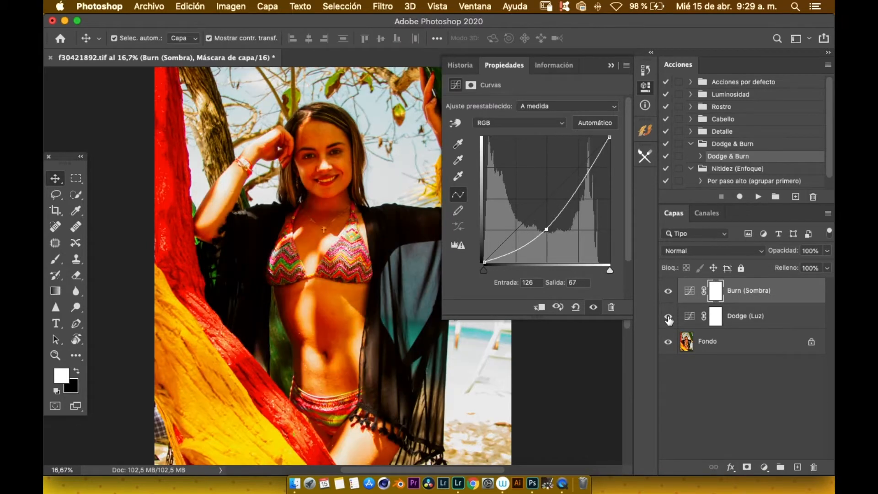
Invert the layer masks of Dodge (Luz) and Burn (Sombra) to black.
{"action": "left_click", "coordinate": [716, 321]}
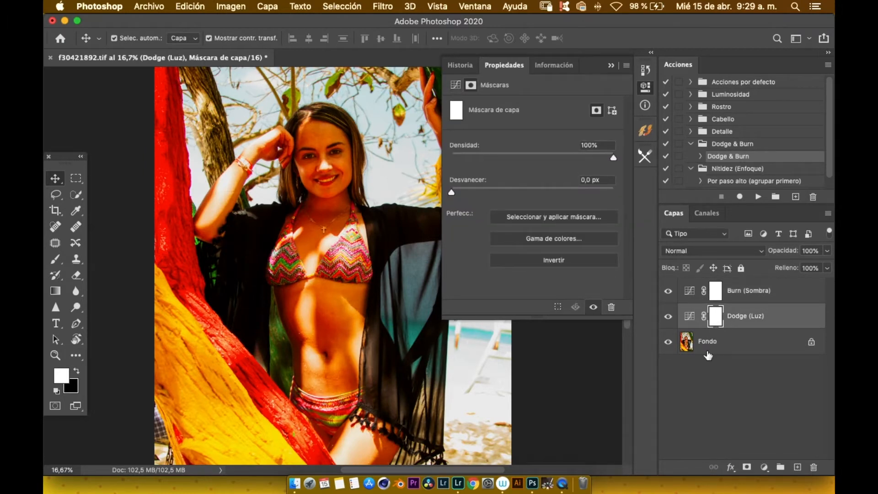
{"action": "key", "text": "super+i"}
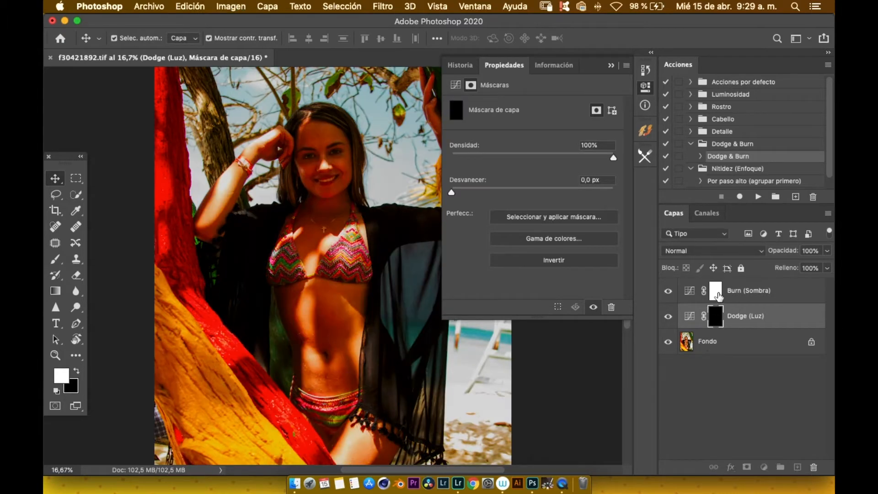
{"action": "left_click", "coordinate": [716, 294]}
{"action": "key", "text": "super+i"}
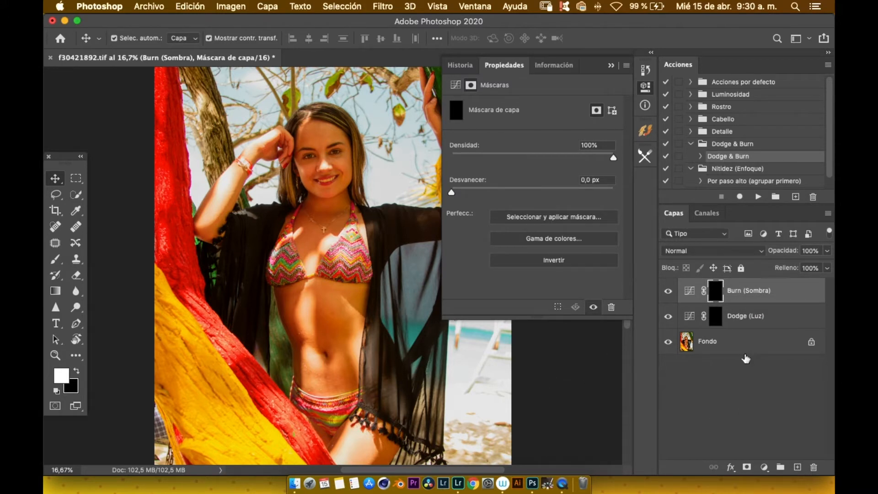
Create a layer group above the adjustment layers and name it "Capa Guía".
{"action": "left_click", "coordinate": [781, 467]}
{"action": "double_click", "coordinate": [712, 286]}
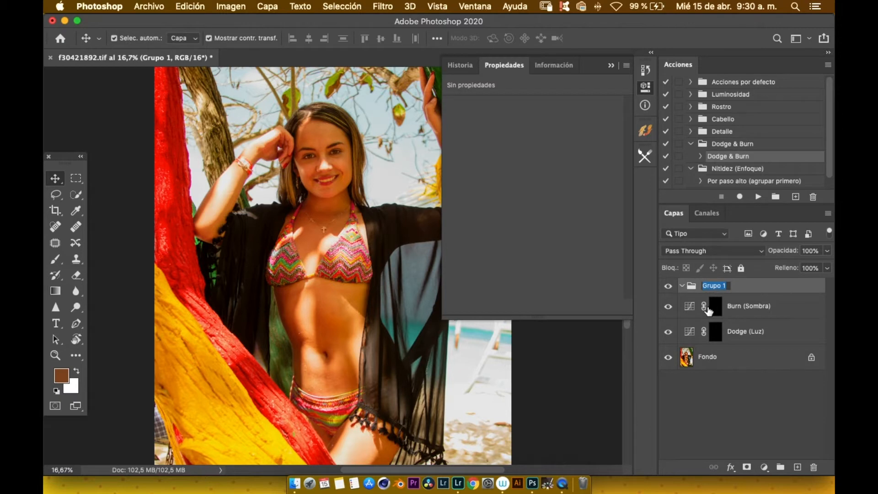
{"action": "type", "text": "Capa D"}
{"action": "key", "text": "BackSpace"}
{"action": "type", "text": "Guía"}
{"action": "key", "text": "Return"}
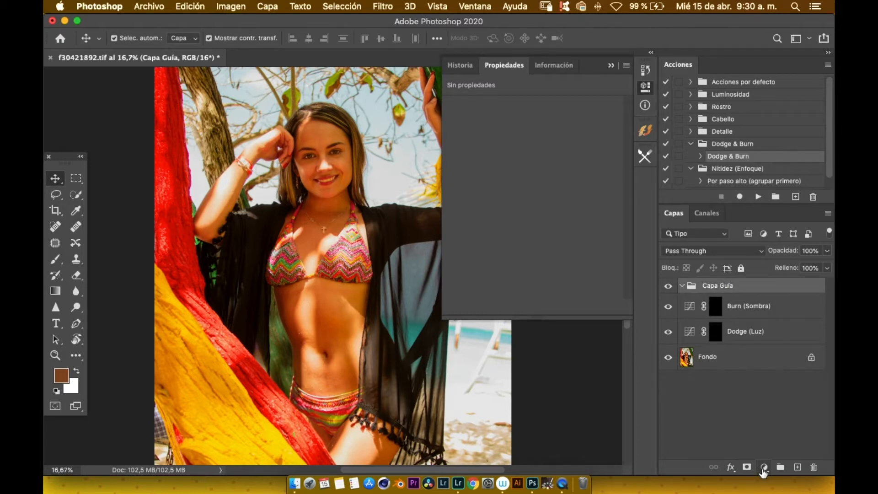
Add a Curves layer inside Capa Guía with a contrast S-curve, raising the highlights and placing the shadow point at about input 78, output 38.
{"action": "left_click", "coordinate": [764, 467]}
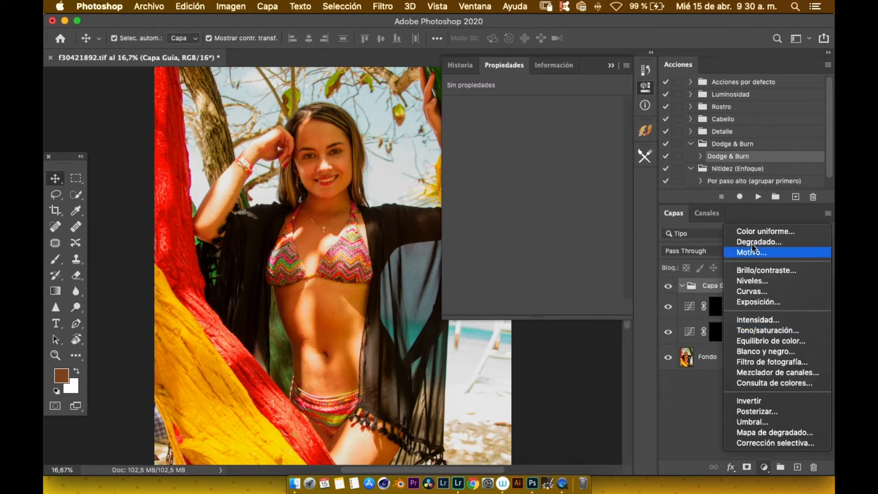
{"action": "left_click", "coordinate": [755, 292]}
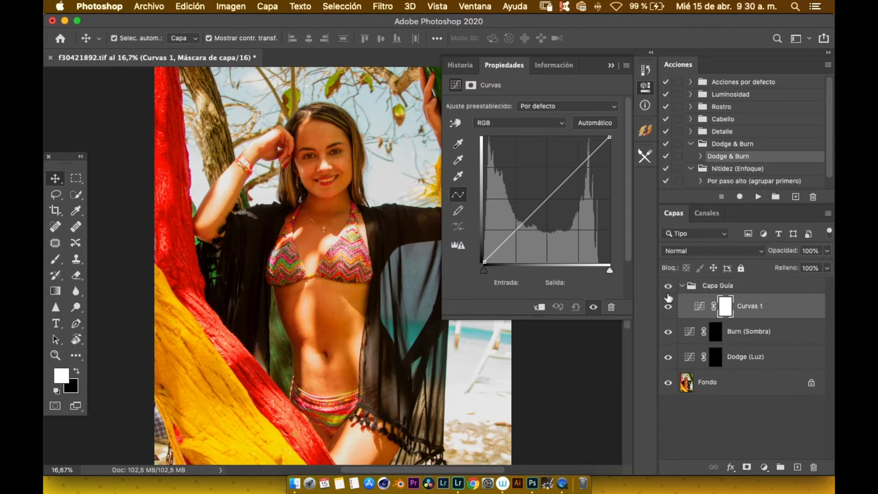
{"action": "left_click", "coordinate": [516, 233]}
{"action": "left_click_drag", "start_coordinate": [516, 233], "coordinate": [521, 249]}
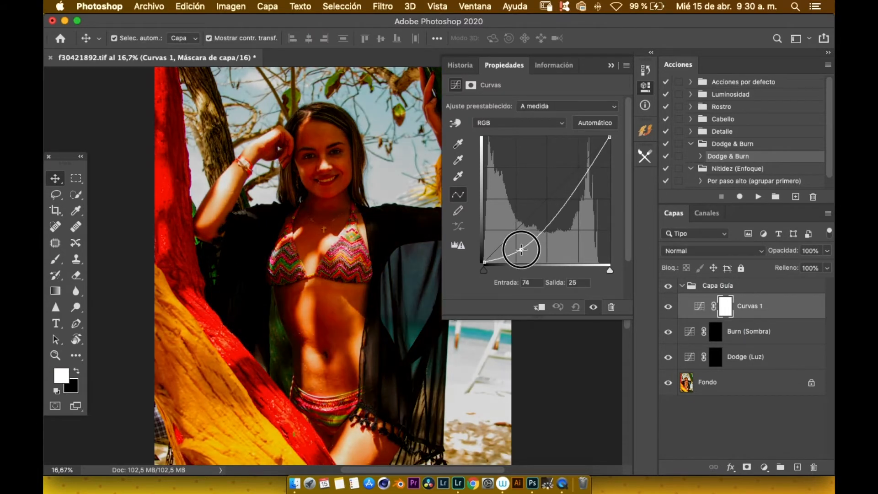
{"action": "left_click_drag", "start_coordinate": [578, 177], "coordinate": [567, 162]}
{"action": "left_click_drag", "start_coordinate": [520, 248], "coordinate": [523, 243]}
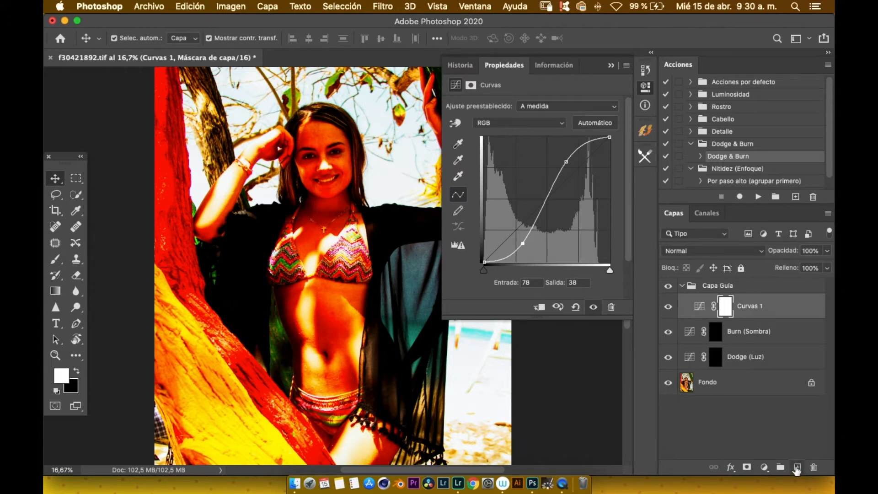
Add an empty layer directly below the Curvas 1 layer and name it "Blanco y Negro".
{"action": "left_click", "coordinate": [798, 467]}
{"action": "left_click_drag", "start_coordinate": [705, 308], "coordinate": [706, 341]}
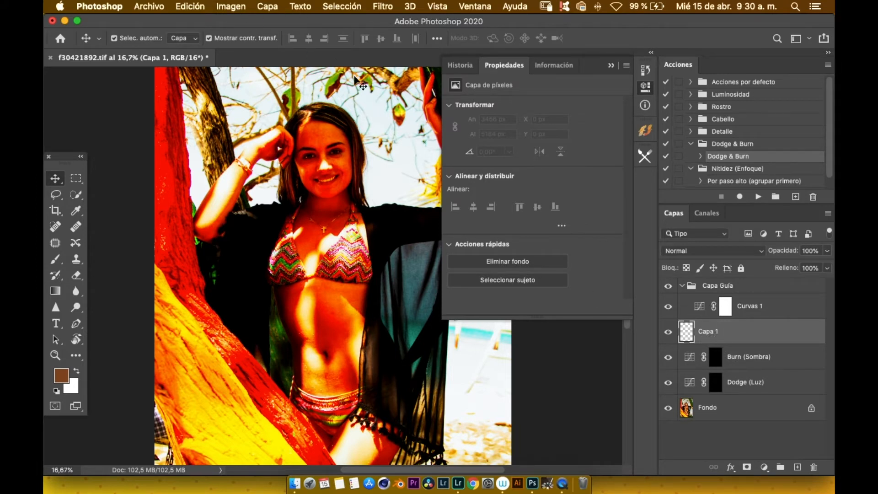
{"action": "double_click", "coordinate": [710, 333]}
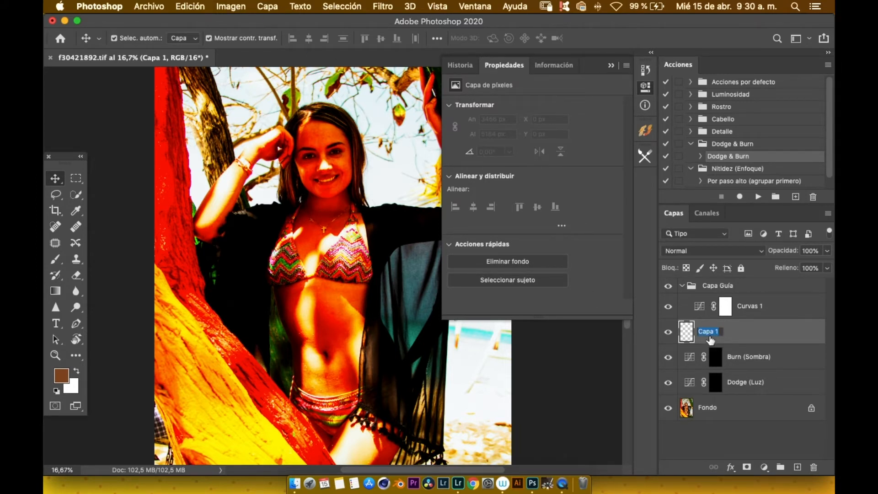
{"action": "type", "text": "Blanco y Negro"}
{"action": "key", "text": "Return"}
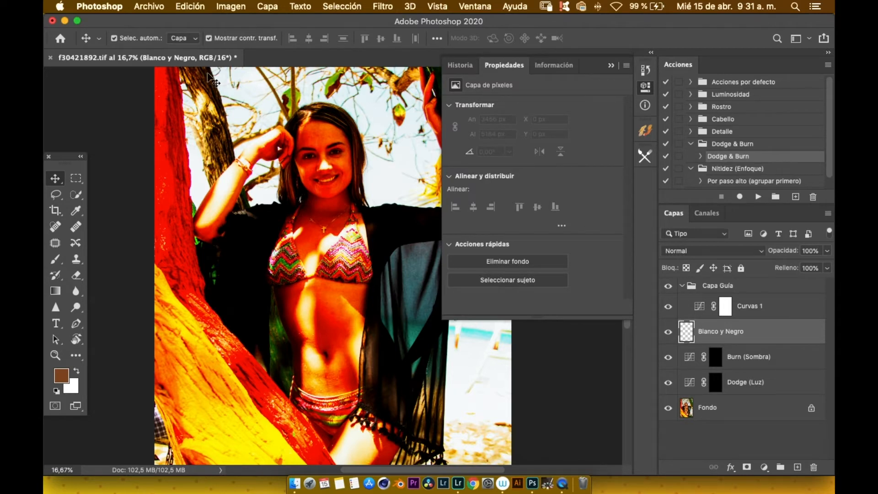
Fill the Blanco y Negro layer with 50% gris at 100% opacity and set its blending mode to Color.
{"action": "left_click", "coordinate": [201, 6]}
{"action": "left_click", "coordinate": [232, 211]}
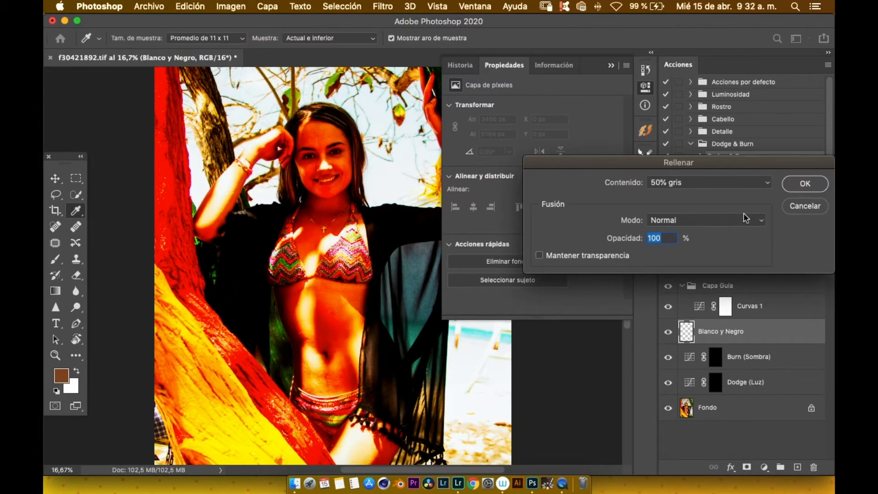
{"action": "left_click", "coordinate": [805, 184]}
{"action": "key", "text": "v"}
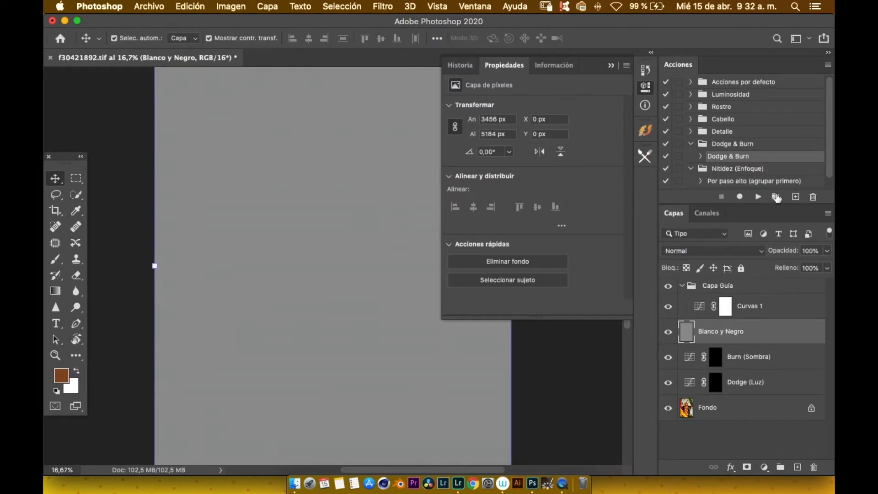
{"action": "left_click", "coordinate": [717, 249]}
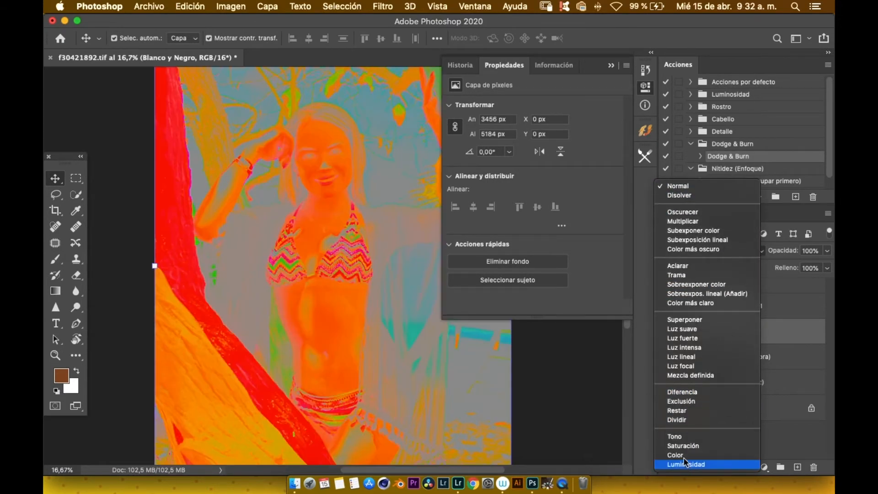
{"action": "left_click", "coordinate": [686, 455]}
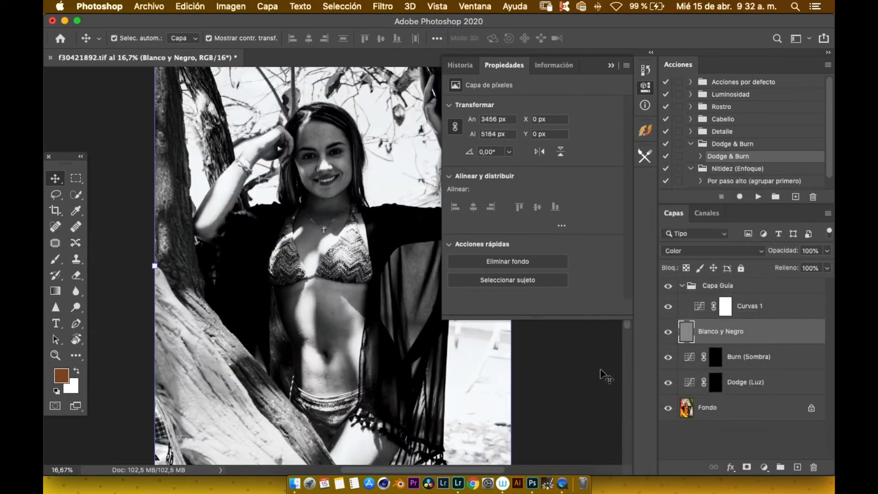
Move the Blanco y Negro layer into the Capa Guía group, below Curvas 1.
{"action": "mouse_move", "coordinate": [719, 333]}
{"action": "left_mouse_down"}
{"action": "mouse_move", "coordinate": [721, 287]}
{"action": "mouse_move", "coordinate": [729, 340]}
{"action": "left_mouse_up"}
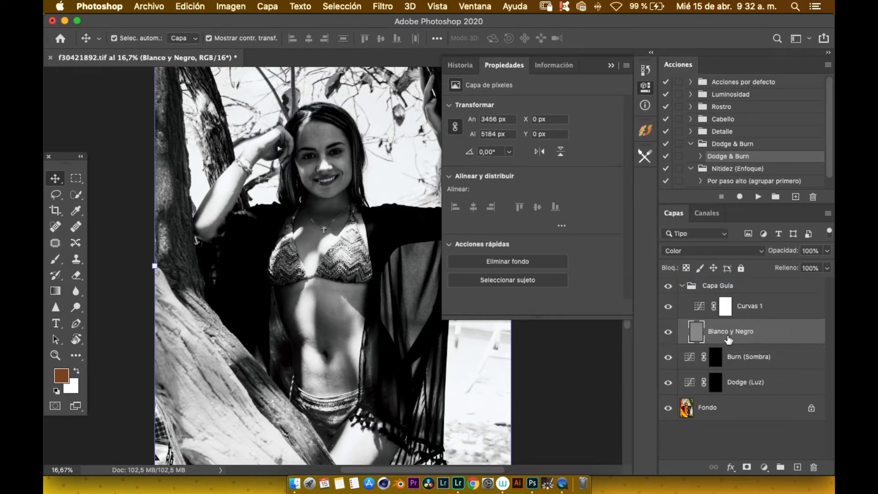
{"action": "left_click", "coordinate": [684, 287]}
{"action": "left_click", "coordinate": [683, 286]}
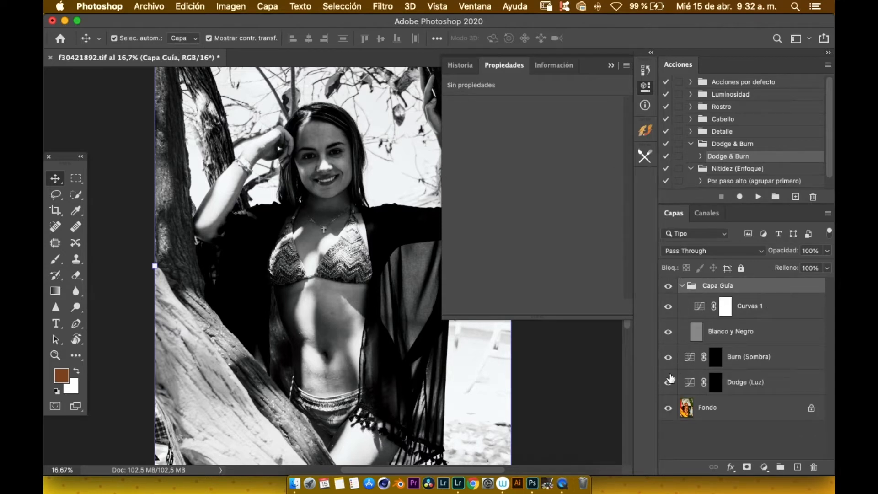
Strengthen the Curvas 1 contrast over the face by moving its shadow point to about input 107, output 3.
{"action": "left_click", "coordinate": [726, 307]}
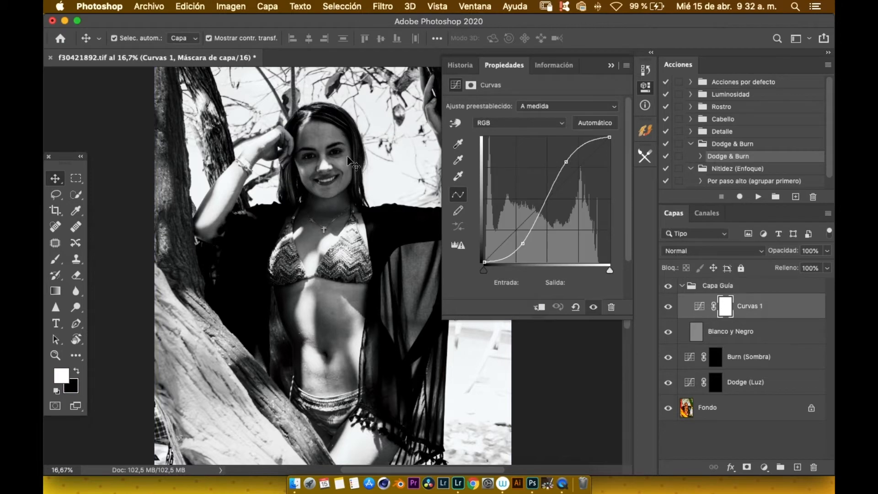
{"action": "key", "text": "super+plus"}
{"action": "key", "text": "super+plus"}
{"action": "key", "text": "super+plus"}
{"action": "key", "text": "super+plus"}
{"action": "left_click_drag", "start_coordinate": [382, 174], "coordinate": [353, 223]}
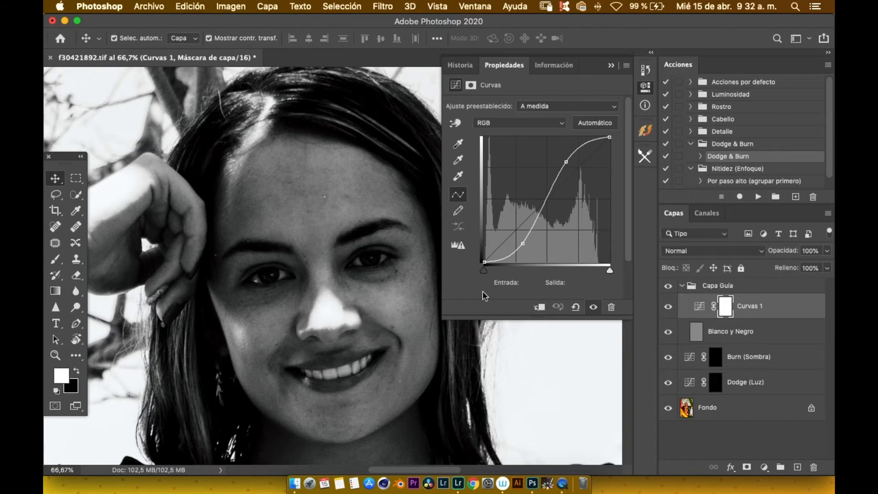
{"action": "left_click", "coordinate": [699, 307]}
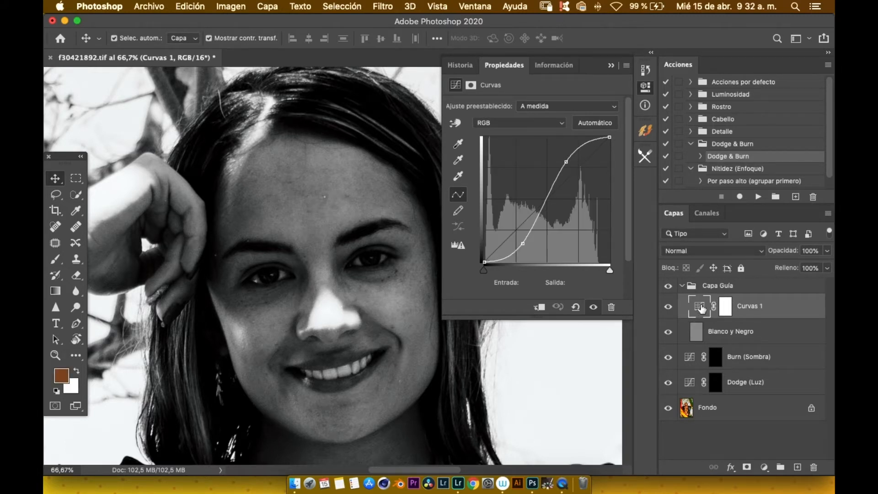
{"action": "left_click_drag", "start_coordinate": [526, 243], "coordinate": [540, 260]}
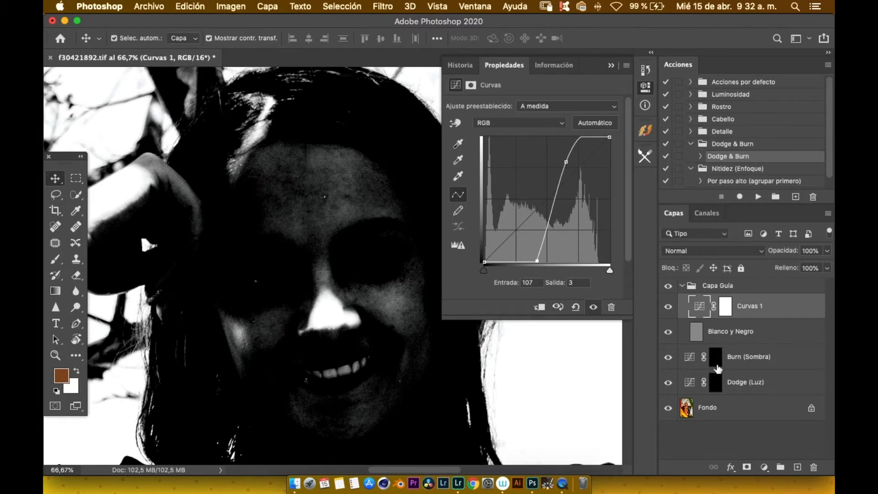
Compare the portrait with and without the Capa Guía group, then examine the tonal patches around the nose and mouth up close.
{"action": "left_click", "coordinate": [668, 285]}
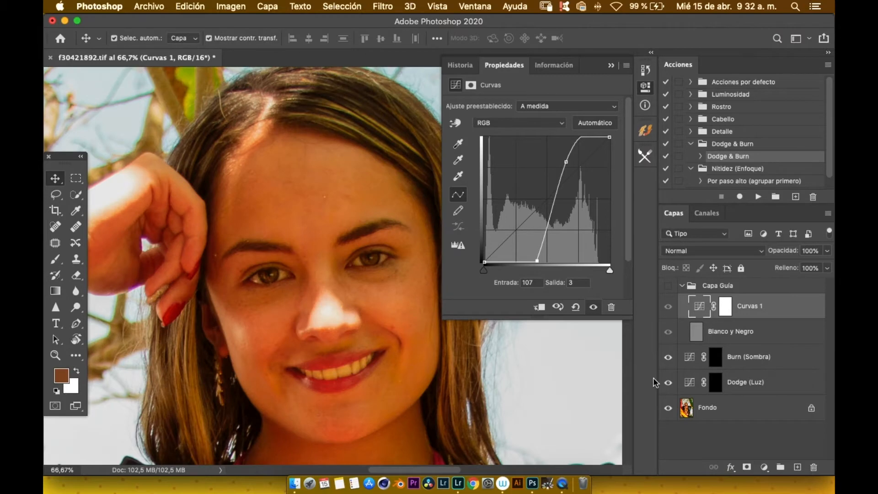
{"action": "left_click", "coordinate": [668, 286]}
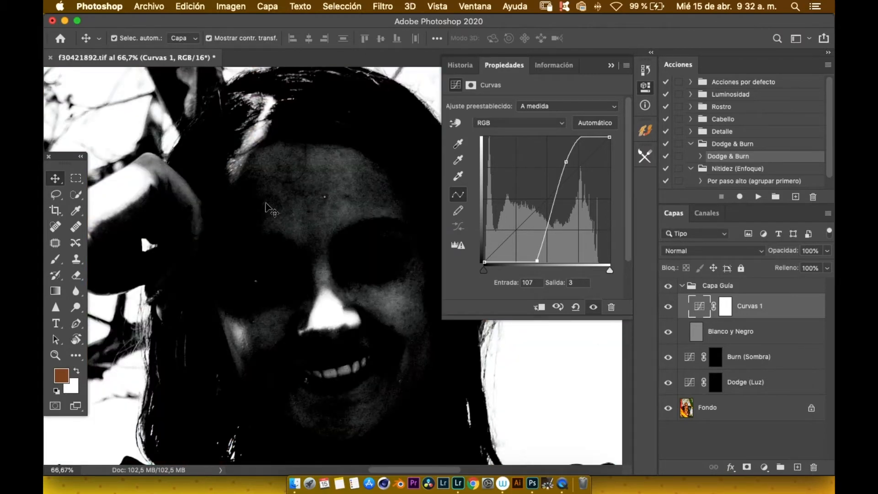
{"action": "left_click", "coordinate": [668, 286]}
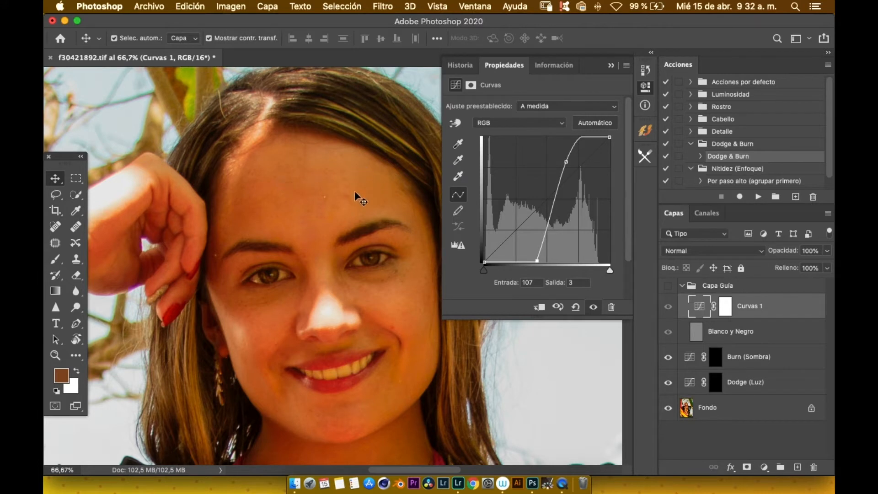
{"action": "left_click", "coordinate": [668, 286]}
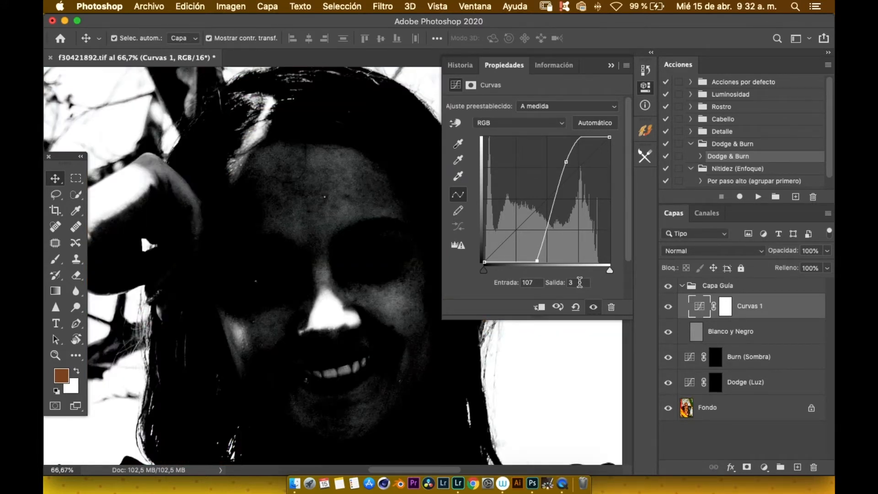
{"action": "left_click", "coordinate": [668, 286]}
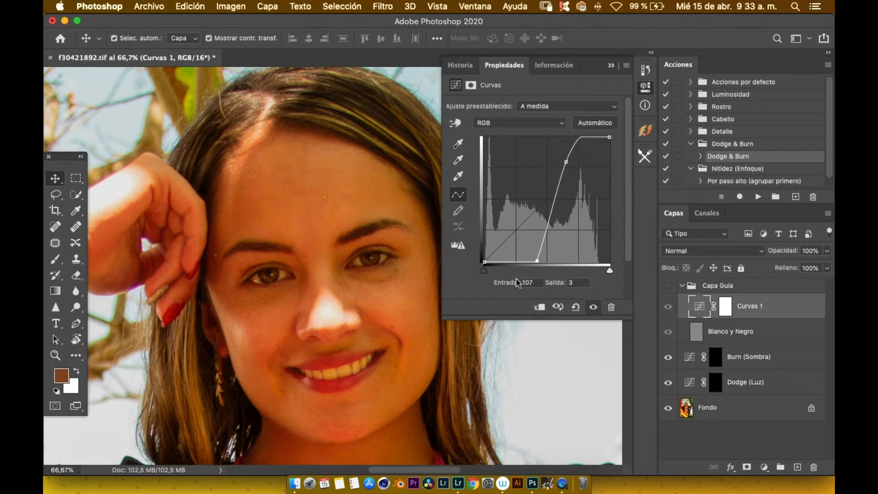
{"action": "left_click", "coordinate": [668, 286]}
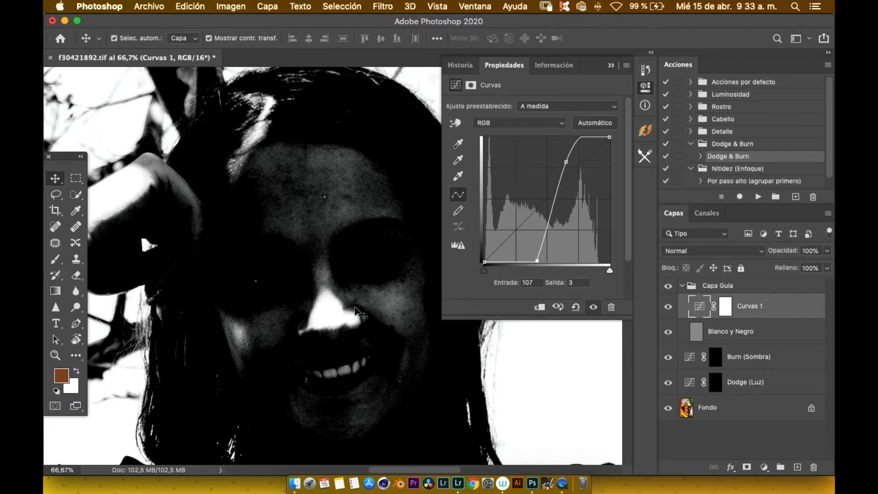
{"action": "key", "text": "super+plus"}
{"action": "key", "text": "super+plus"}
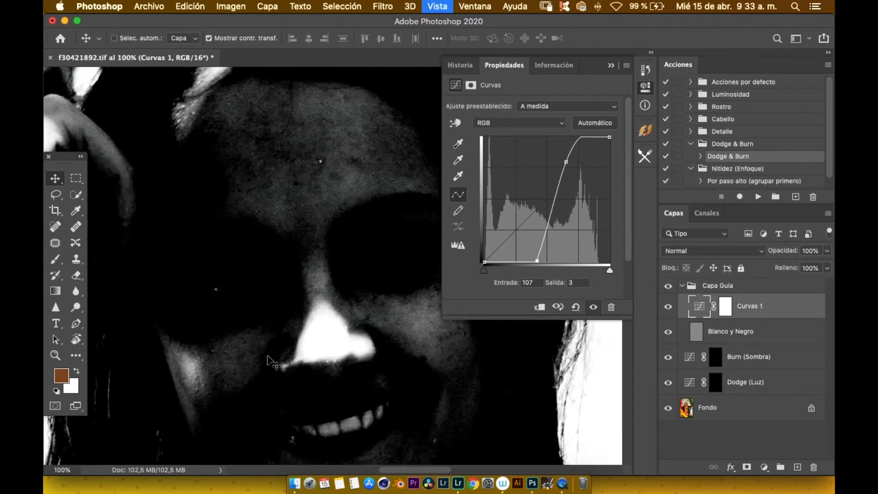
{"action": "left_click_drag", "start_coordinate": [263, 339], "coordinate": [352, 73]}
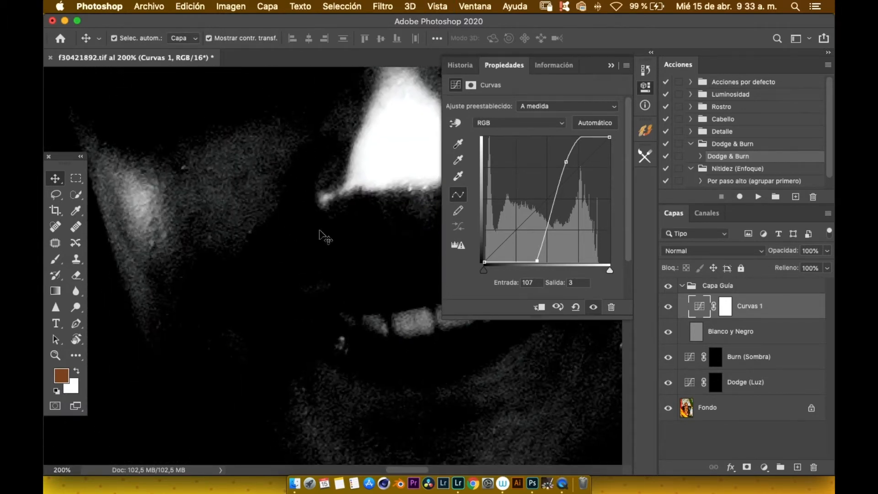
{"action": "key", "text": "super+minus"}
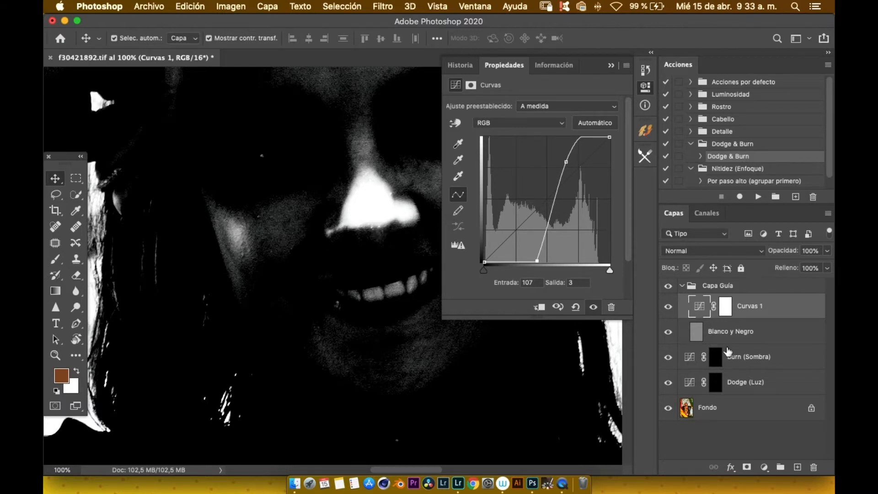
Group the Burn (Sombra) and Dodge (Luz) layers and name the group "Local DB".
{"action": "left_click", "coordinate": [766, 362]}
{"action": "left_click", "coordinate": [773, 383], "text": "shift"}
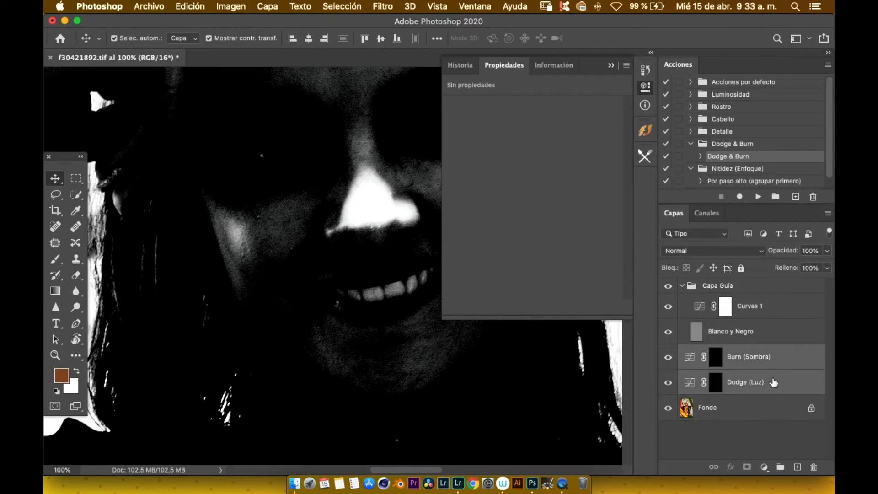
{"action": "key", "text": "super+g"}
{"action": "double_click", "coordinate": [715, 353]}
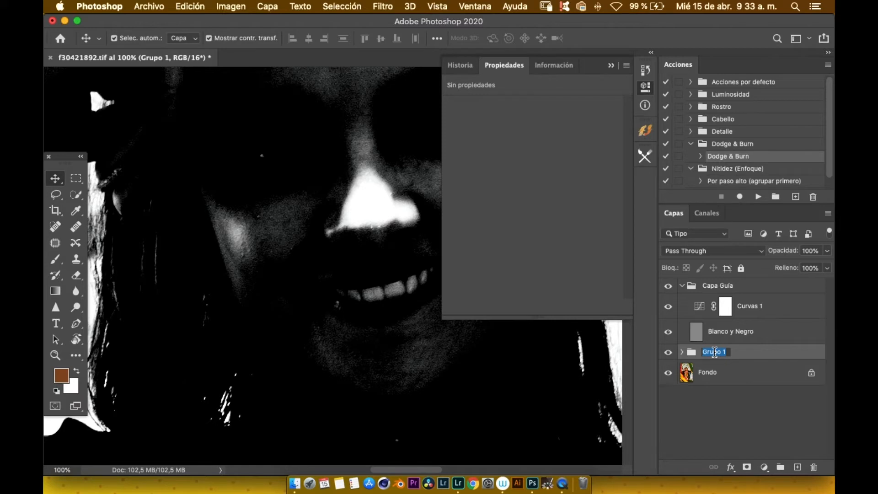
{"action": "type", "text": "LOcal B"}
{"action": "key", "text": "BackSpace"}
{"action": "key", "text": "BackSpace"}
{"action": "type", "text": "DB"}
{"action": "key", "text": "Return"}
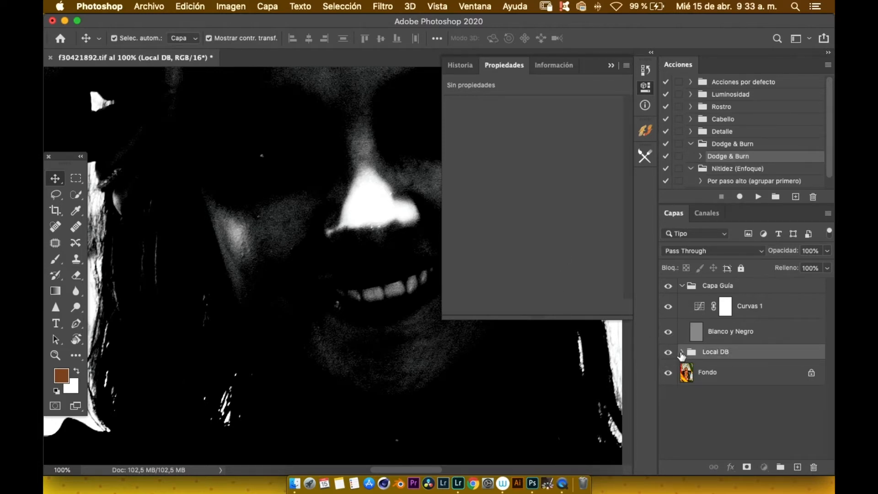
{"action": "left_click", "coordinate": [682, 353]}
{"action": "left_click", "coordinate": [682, 353]}
Expand the Local DB group and rename the Curvas 1 layer as "Contraste".
{"action": "key", "text": "super+minus"}
{"action": "key", "text": "super+minus"}
{"action": "key", "text": "super+minus"}
{"action": "key", "text": "super+minus"}
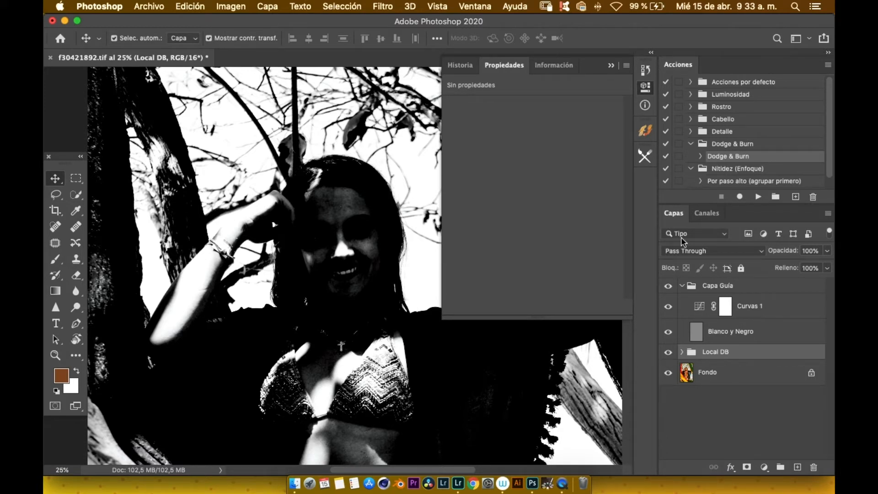
{"action": "left_click", "coordinate": [682, 353]}
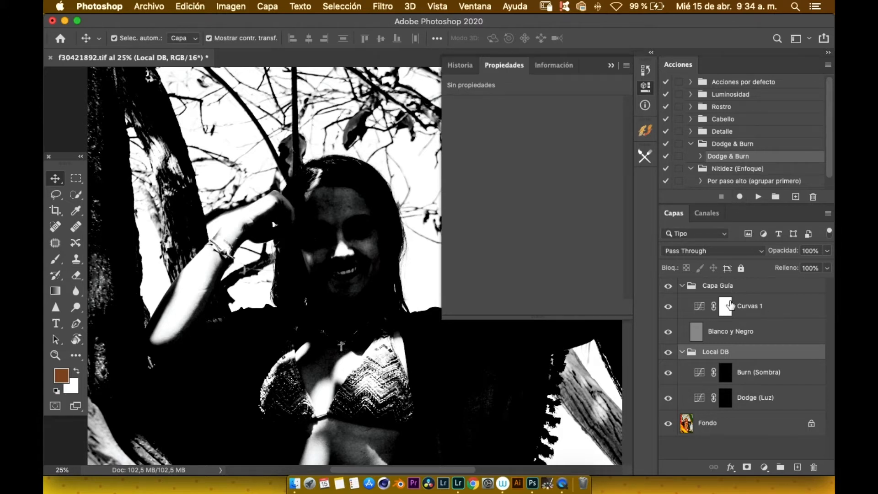
{"action": "left_click", "coordinate": [699, 308]}
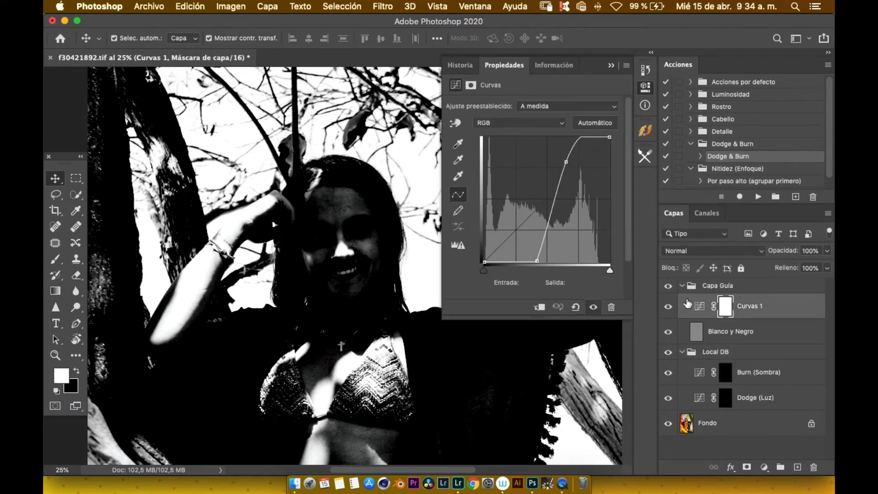
{"action": "double_click", "coordinate": [755, 306]}
{"action": "type", "text": "Contras"}
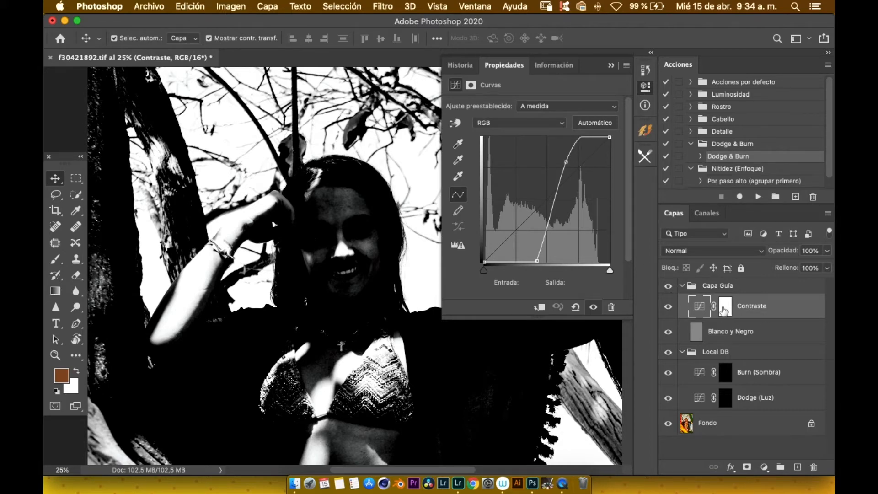
Try the Oscurecer blending mode on Contraste, moving its shadow point between input 107, output 13 and input 77, output 32.
{"action": "left_click_drag", "start_coordinate": [544, 261], "coordinate": [526, 246]}
{"action": "left_click", "coordinate": [716, 255]}
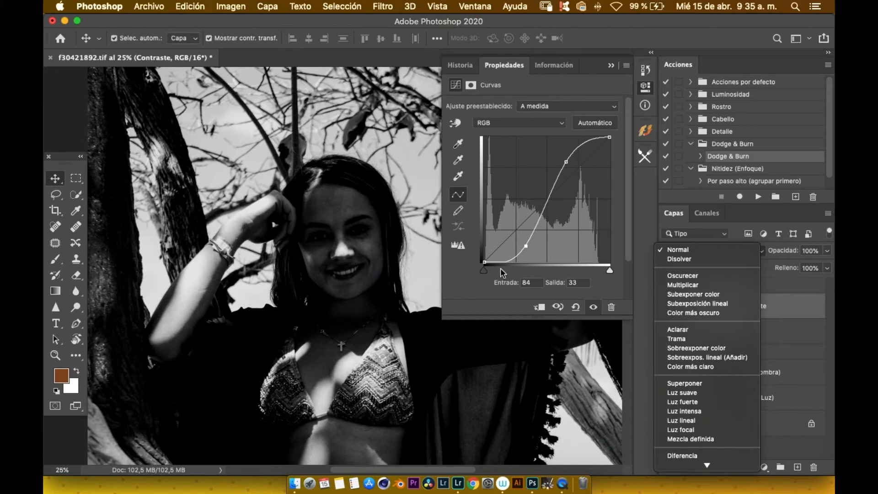
{"action": "left_click", "coordinate": [686, 276]}
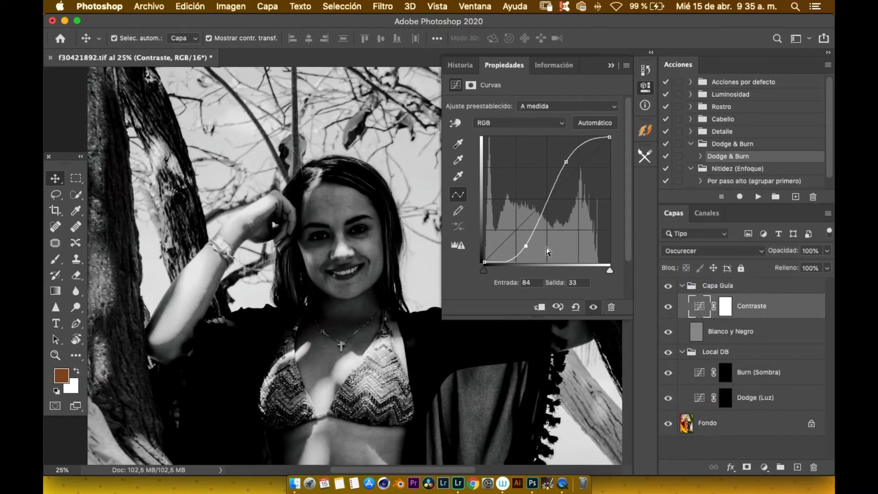
{"action": "left_click_drag", "start_coordinate": [527, 247], "coordinate": [537, 256]}
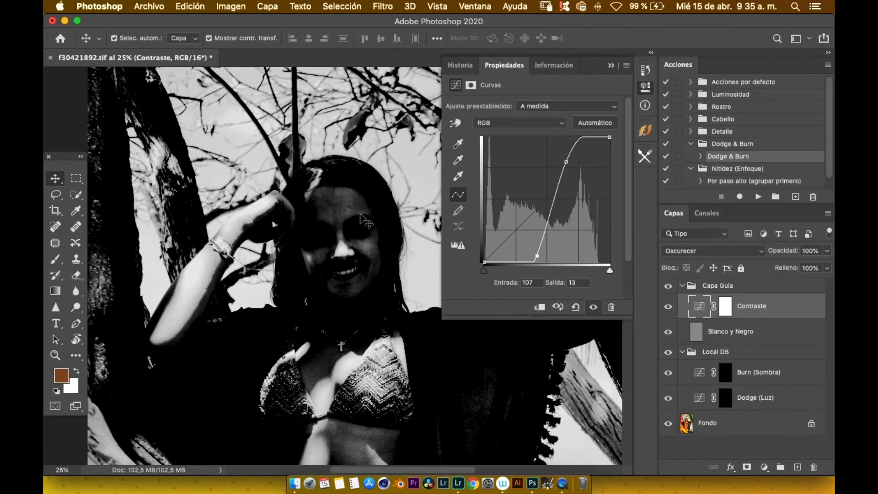
{"action": "mouse_move", "coordinate": [537, 257]}
{"action": "left_mouse_down"}
{"action": "mouse_move", "coordinate": [513, 239]}
{"action": "mouse_move", "coordinate": [542, 252]}
{"action": "mouse_move", "coordinate": [522, 246]}
{"action": "left_mouse_up"}
Try the Multiplicar blending mode on Contraste with the curve's shadow point at input 95, output 28.
{"action": "left_click", "coordinate": [692, 250]}
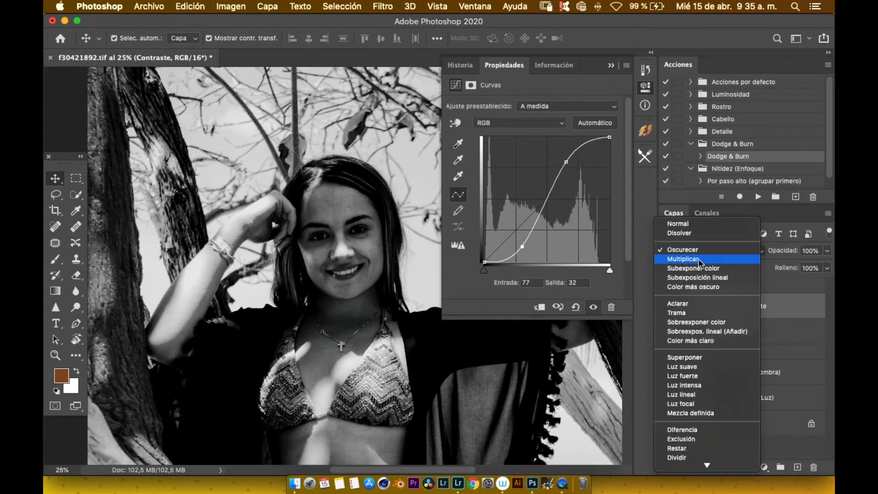
{"action": "left_click", "coordinate": [695, 259]}
{"action": "mouse_move", "coordinate": [527, 250]}
{"action": "left_mouse_down"}
{"action": "mouse_move", "coordinate": [543, 251]}
{"action": "mouse_move", "coordinate": [518, 238]}
{"action": "mouse_move", "coordinate": [531, 249]}
{"action": "left_mouse_up"}
Try the Superponer blending mode on Contraste with the shadow point at input 119, output 34 and at input 72, output 49.
{"action": "left_click", "coordinate": [697, 255]}
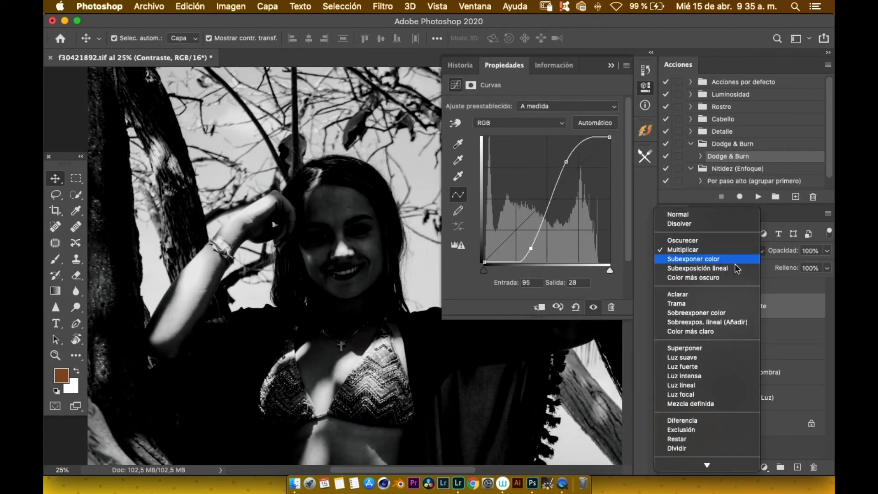
{"action": "left_click", "coordinate": [687, 346]}
{"action": "mouse_move", "coordinate": [530, 249]}
{"action": "left_mouse_down"}
{"action": "mouse_move", "coordinate": [516, 231]}
{"action": "mouse_move", "coordinate": [533, 250]}
{"action": "mouse_move", "coordinate": [543, 246]}
{"action": "left_mouse_up"}
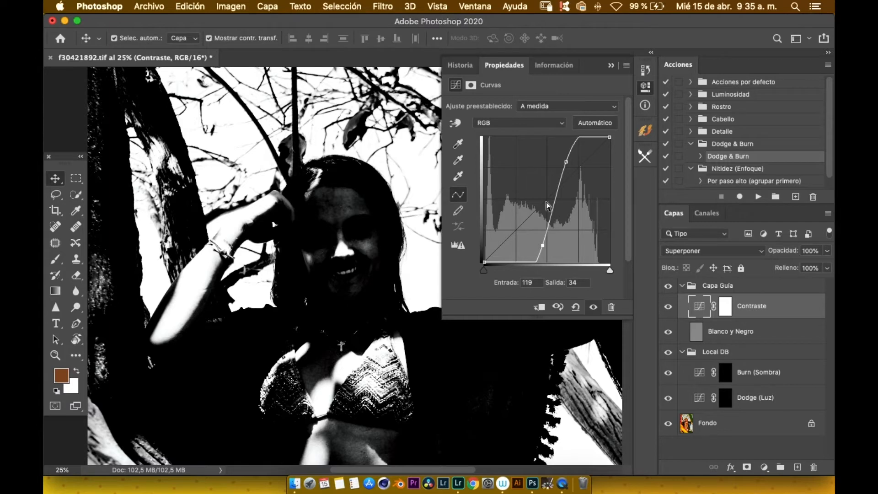
{"action": "left_click_drag", "start_coordinate": [541, 248], "coordinate": [519, 238]}
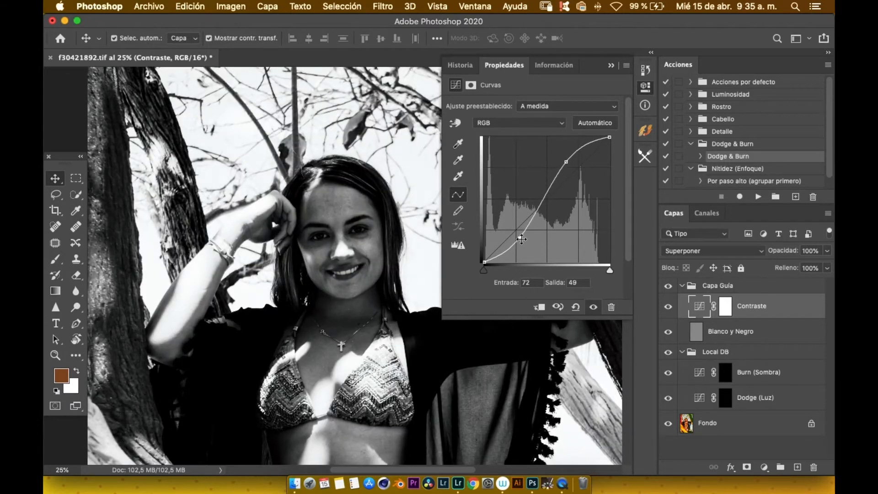
Set Contraste's blending mode to Oscurecer and soften its curve with points at input 181, output 203 and input 80, output 54.
{"action": "left_click", "coordinate": [690, 252]}
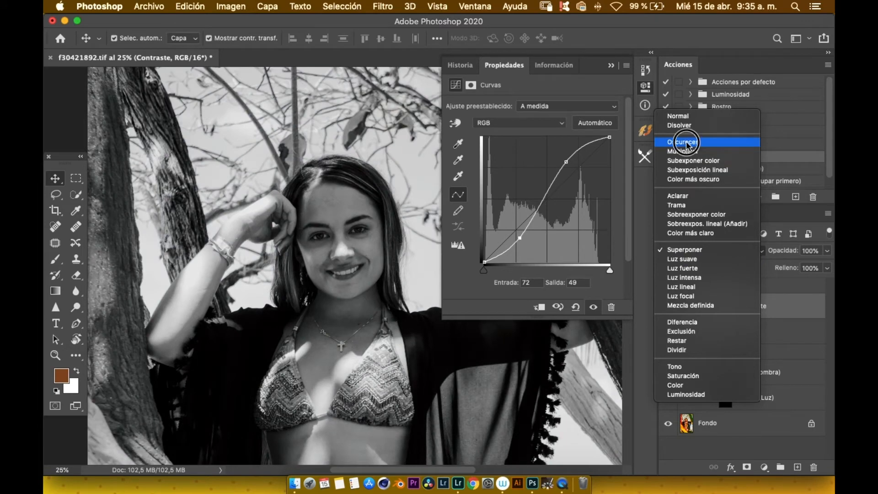
{"action": "left_click", "coordinate": [688, 143]}
{"action": "left_click_drag", "start_coordinate": [521, 241], "coordinate": [530, 246]}
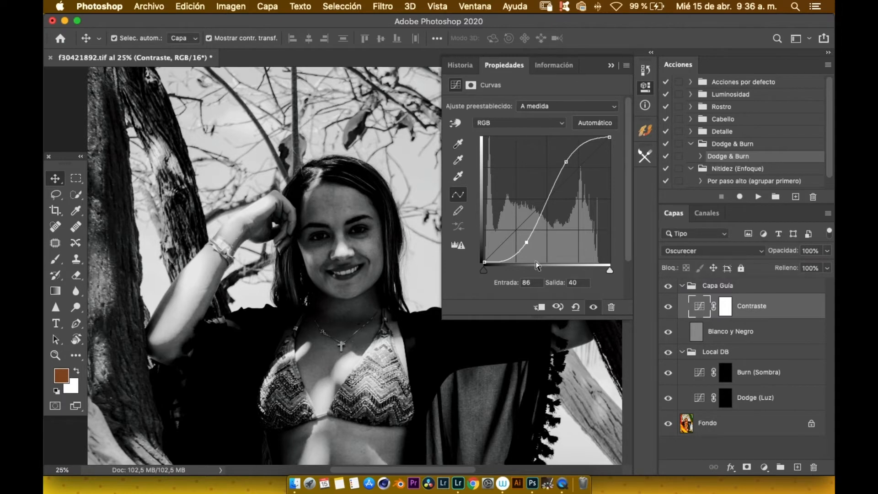
{"action": "mouse_move", "coordinate": [567, 162]}
{"action": "left_mouse_down"}
{"action": "mouse_move", "coordinate": [552, 158]}
{"action": "mouse_move", "coordinate": [574, 162]}
{"action": "left_mouse_up"}
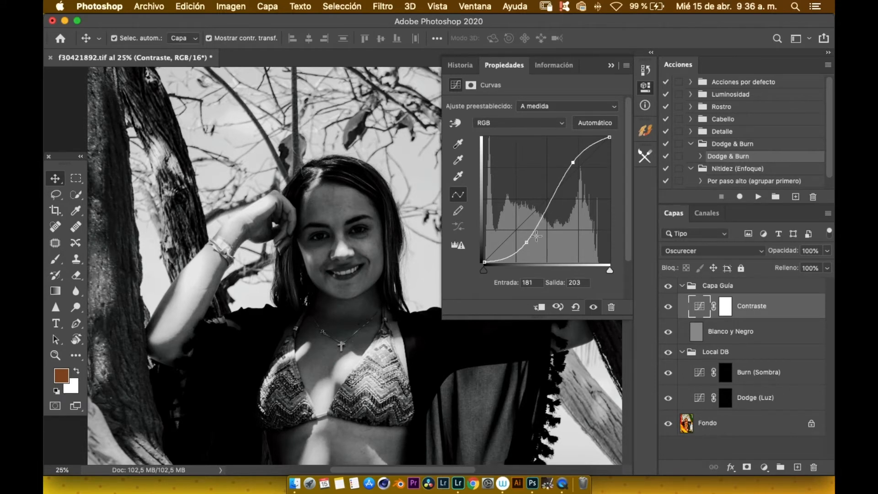
{"action": "left_click_drag", "start_coordinate": [529, 247], "coordinate": [523, 236]}
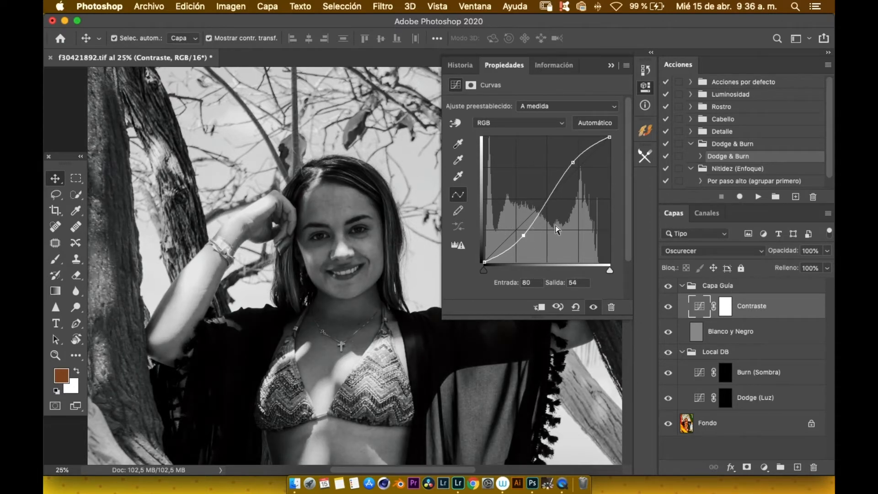
Add an empty layer above Contraste in Capa Guía and move the Contraste curve's shadow point to input 88, output 24.
{"action": "key", "text": "super+plus"}
{"action": "key", "text": "super+plus"}
{"action": "key", "text": "super+plus"}
{"action": "key", "text": "super+plus"}
{"action": "left_click_drag", "start_coordinate": [373, 196], "coordinate": [336, 254]}
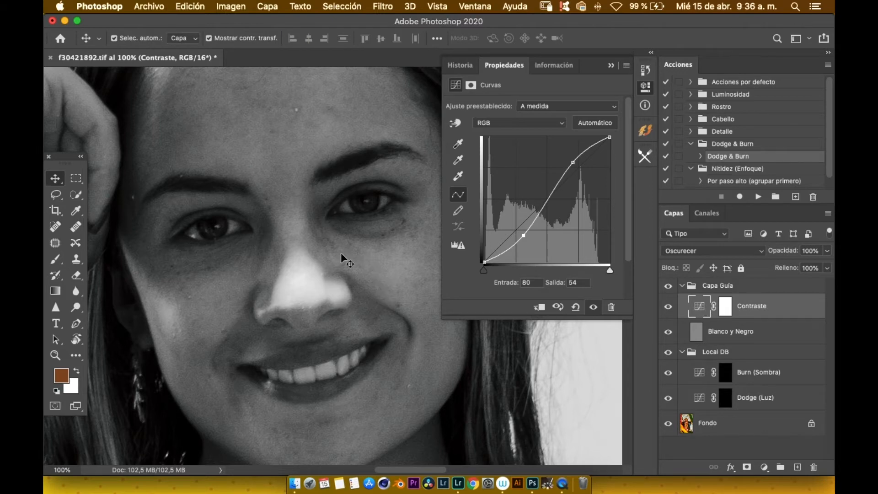
{"action": "left_click", "coordinate": [798, 467]}
{"action": "key", "text": "super+minus"}
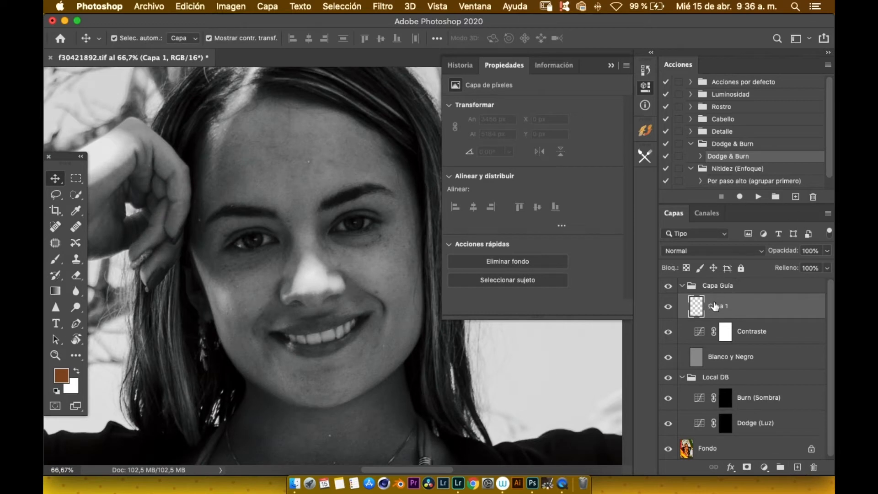
{"action": "left_click", "coordinate": [694, 335]}
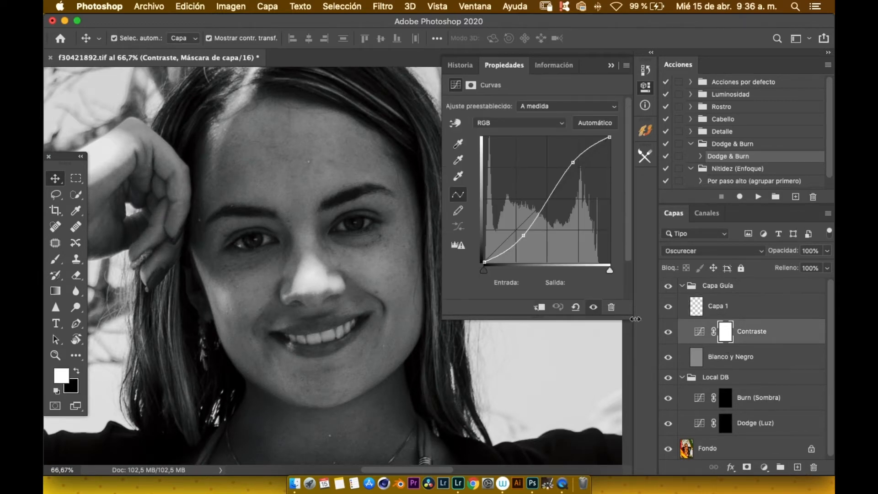
{"action": "left_click_drag", "start_coordinate": [521, 232], "coordinate": [527, 250]}
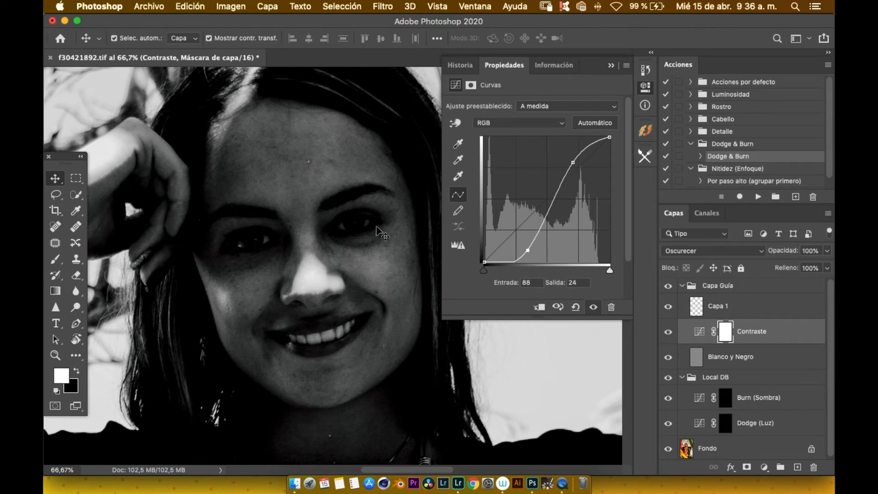
Reduce the brush size to 22 and paint a short brown stroke over the forehead on the empty layer above Contraste.
{"action": "key", "text": "b"}
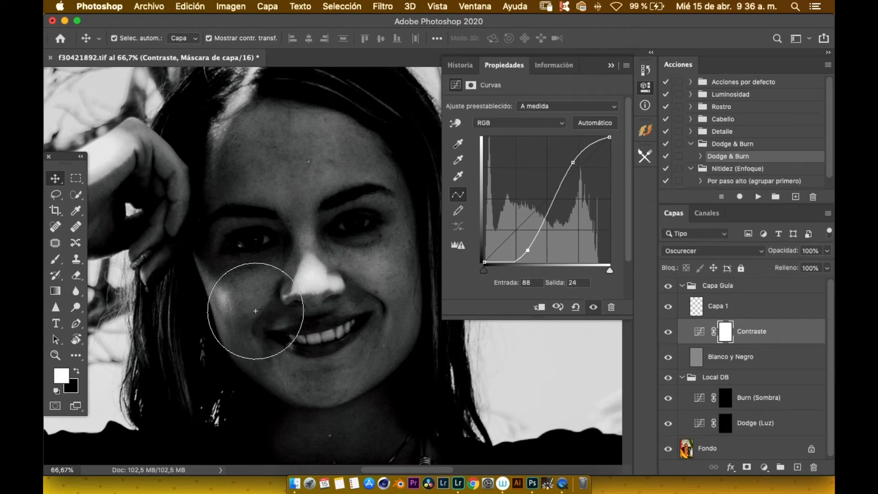
{"action": "left_click", "coordinate": [695, 309]}
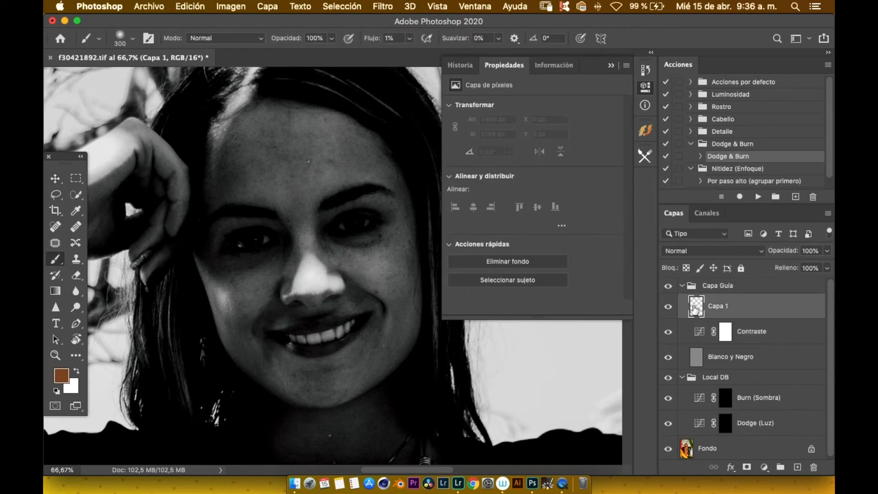
{"action": "left_click", "coordinate": [133, 38]}
{"action": "left_click_drag", "start_coordinate": [158, 74], "coordinate": [122, 78]}
{"action": "left_click", "coordinate": [327, 59]}
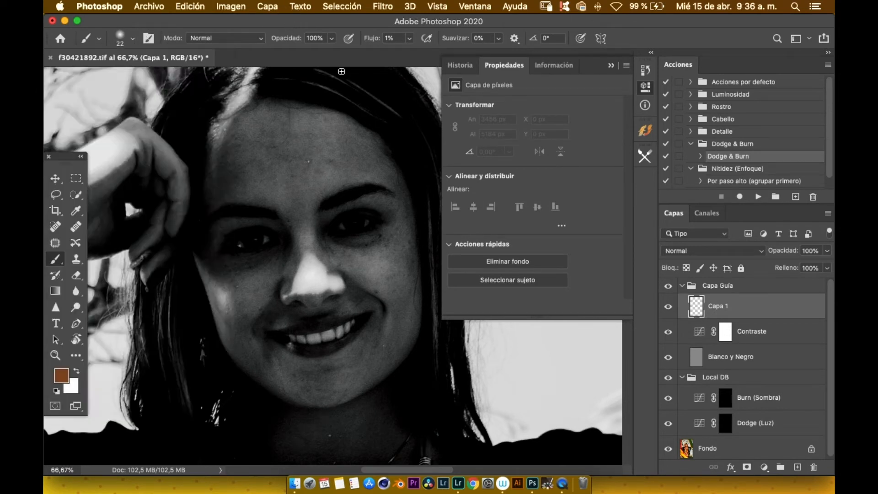
{"action": "mouse_move", "coordinate": [222, 173]}
{"action": "left_mouse_down"}
{"action": "mouse_move", "coordinate": [215, 149]}
{"action": "mouse_move", "coordinate": [232, 122]}
{"action": "mouse_move", "coordinate": [248, 124]}
{"action": "mouse_move", "coordinate": [238, 165]}
{"action": "left_mouse_up"}
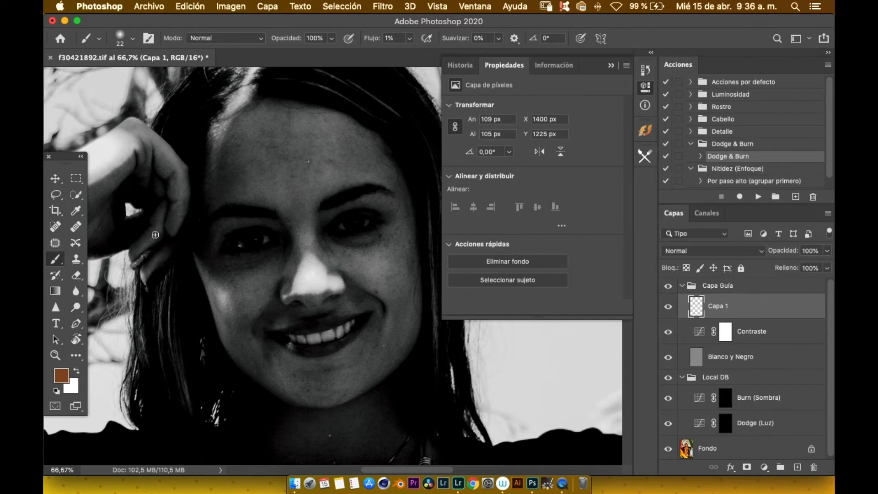
Set the brush flow to 100% and outline the forehead patches, brow gap, cheek and outer eye area in brown on Capa 1.
{"action": "left_click", "coordinate": [410, 38]}
{"action": "left_click_drag", "start_coordinate": [406, 52], "coordinate": [496, 55]}
{"action": "mouse_move", "coordinate": [215, 162]}
{"action": "left_mouse_down"}
{"action": "mouse_move", "coordinate": [239, 128]}
{"action": "mouse_move", "coordinate": [222, 198]}
{"action": "mouse_move", "coordinate": [256, 135]}
{"action": "left_mouse_up"}
{"action": "mouse_move", "coordinate": [250, 171]}
{"action": "left_mouse_down"}
{"action": "mouse_move", "coordinate": [316, 145]}
{"action": "mouse_move", "coordinate": [262, 114]}
{"action": "mouse_move", "coordinate": [251, 157]}
{"action": "left_mouse_up"}
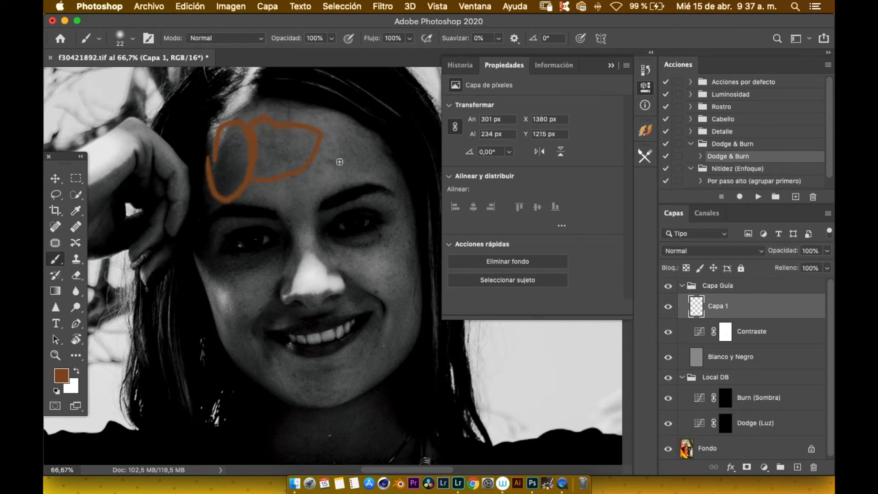
{"action": "mouse_move", "coordinate": [326, 149]}
{"action": "left_mouse_down"}
{"action": "mouse_move", "coordinate": [360, 177]}
{"action": "mouse_move", "coordinate": [392, 158]}
{"action": "mouse_move", "coordinate": [373, 134]}
{"action": "mouse_move", "coordinate": [343, 122]}
{"action": "mouse_move", "coordinate": [327, 135]}
{"action": "left_mouse_up"}
{"action": "mouse_move", "coordinate": [295, 186]}
{"action": "left_mouse_down"}
{"action": "mouse_move", "coordinate": [283, 209]}
{"action": "mouse_move", "coordinate": [299, 198]}
{"action": "left_mouse_up"}
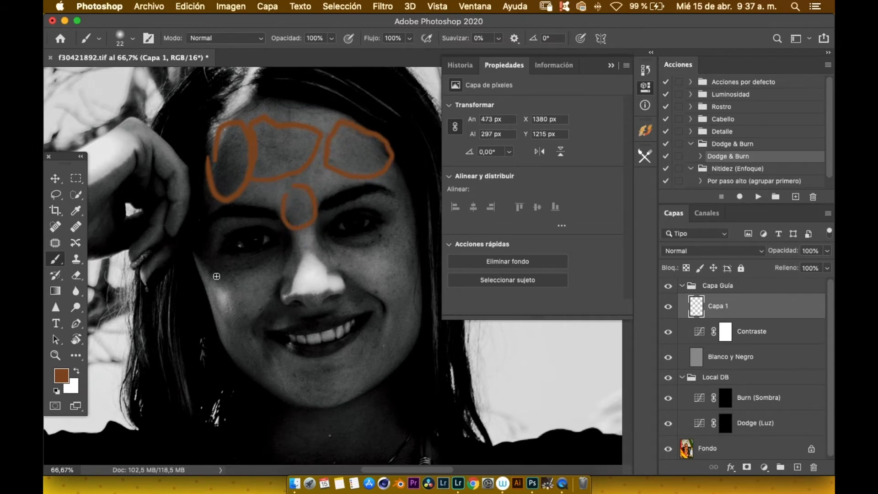
{"action": "mouse_move", "coordinate": [208, 270]}
{"action": "left_mouse_down"}
{"action": "mouse_move", "coordinate": [284, 251]}
{"action": "mouse_move", "coordinate": [260, 324]}
{"action": "mouse_move", "coordinate": [244, 338]}
{"action": "mouse_move", "coordinate": [229, 340]}
{"action": "mouse_move", "coordinate": [203, 271]}
{"action": "left_mouse_up"}
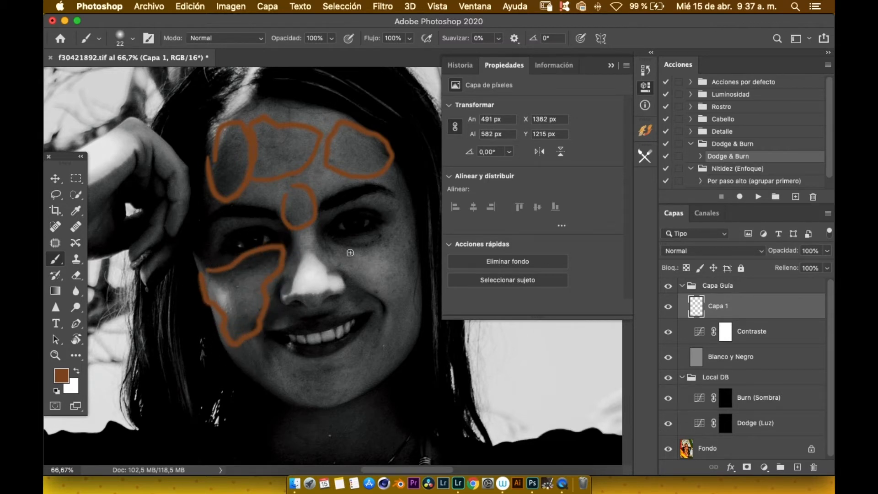
{"action": "mouse_move", "coordinate": [332, 245]}
{"action": "left_mouse_down"}
{"action": "mouse_move", "coordinate": [351, 250]}
{"action": "mouse_move", "coordinate": [387, 241]}
{"action": "mouse_move", "coordinate": [385, 233]}
{"action": "mouse_move", "coordinate": [332, 245]}
{"action": "mouse_move", "coordinate": [407, 275]}
{"action": "mouse_move", "coordinate": [425, 264]}
{"action": "mouse_move", "coordinate": [410, 199]}
{"action": "mouse_move", "coordinate": [389, 168]}
{"action": "mouse_move", "coordinate": [400, 194]}
{"action": "mouse_move", "coordinate": [391, 203]}
{"action": "mouse_move", "coordinate": [373, 194]}
{"action": "mouse_move", "coordinate": [385, 234]}
{"action": "left_mouse_up"}
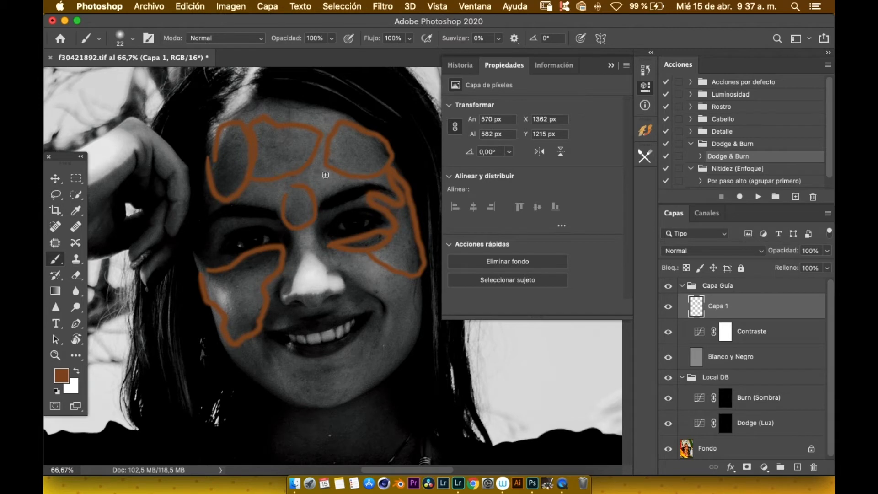
Paint small brown curved marks across the forehead, cheeks, mouth corner and chin on Capa 1.
{"action": "mouse_move", "coordinate": [325, 174]}
{"action": "left_mouse_down"}
{"action": "mouse_move", "coordinate": [308, 172]}
{"action": "mouse_move", "coordinate": [326, 138]}
{"action": "mouse_move", "coordinate": [327, 109]}
{"action": "left_mouse_up"}
{"action": "mouse_move", "coordinate": [281, 141]}
{"action": "left_mouse_down"}
{"action": "mouse_move", "coordinate": [232, 141]}
{"action": "mouse_move", "coordinate": [242, 137]}
{"action": "mouse_move", "coordinate": [235, 130]}
{"action": "mouse_move", "coordinate": [250, 160]}
{"action": "left_mouse_up"}
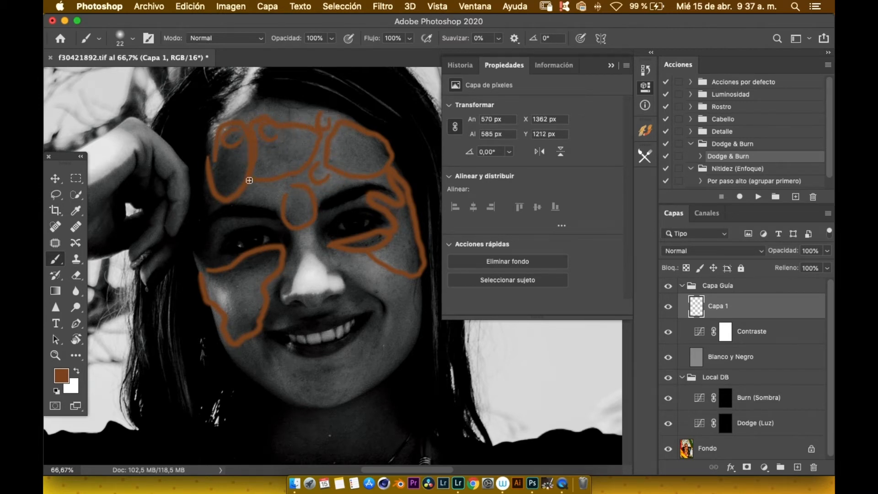
{"action": "left_click_drag", "start_coordinate": [244, 296], "coordinate": [236, 307]}
{"action": "mouse_move", "coordinate": [381, 278]}
{"action": "left_mouse_down"}
{"action": "mouse_move", "coordinate": [383, 290]}
{"action": "mouse_move", "coordinate": [414, 255]}
{"action": "mouse_move", "coordinate": [427, 262]}
{"action": "left_mouse_up"}
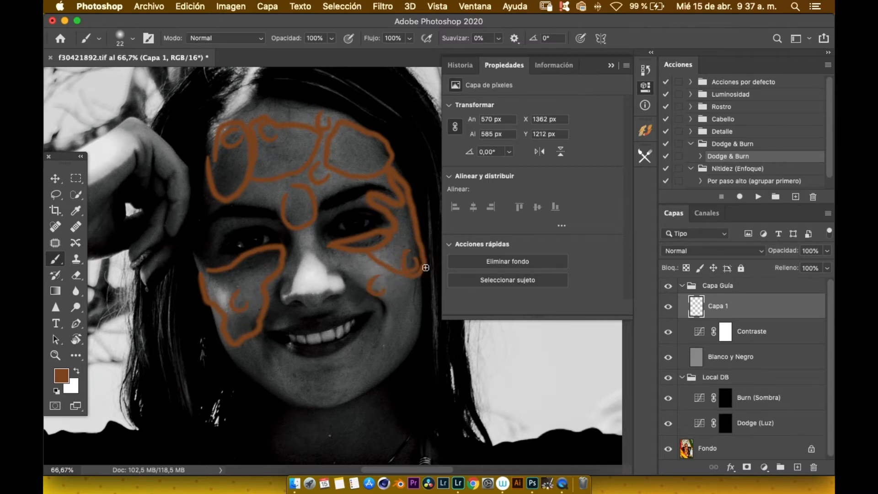
{"action": "left_click_drag", "start_coordinate": [384, 321], "coordinate": [386, 326]}
{"action": "left_click_drag", "start_coordinate": [323, 366], "coordinate": [329, 378]}
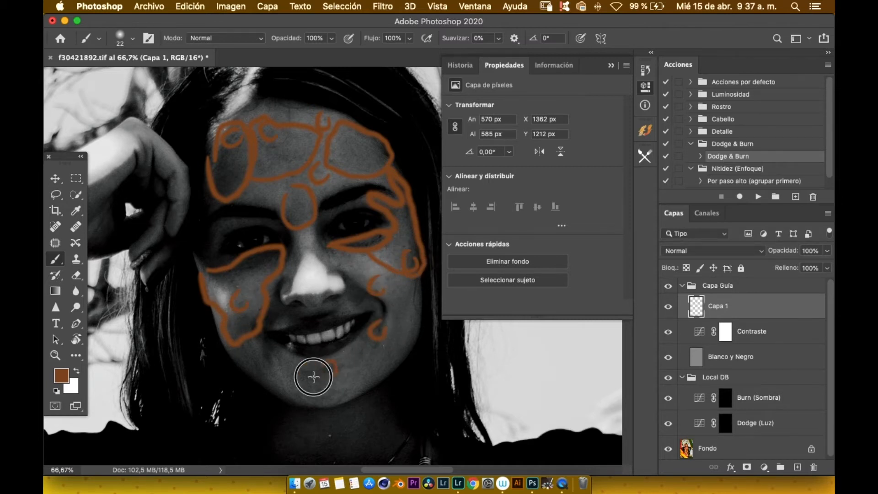
{"action": "left_click_drag", "start_coordinate": [379, 338], "coordinate": [366, 355]}
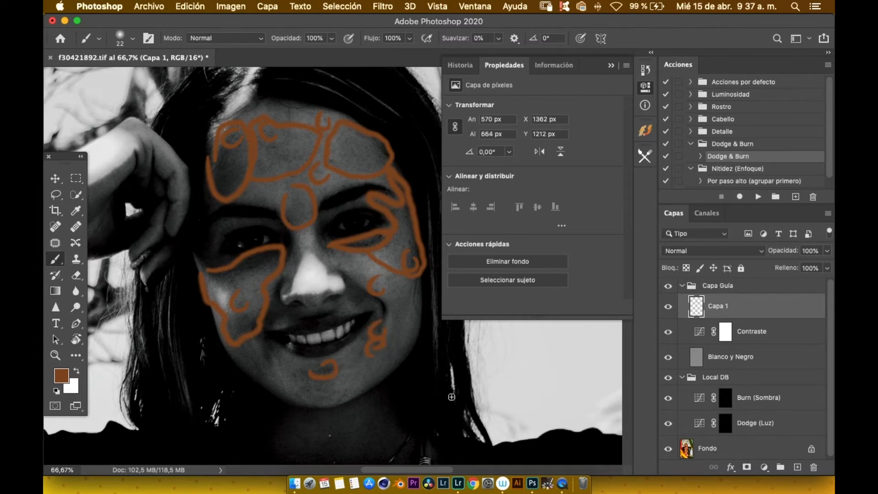
Undo the latest small brown marks on the chin, mouth corner, cheeks and forehead.
{"action": "key", "text": "super+z"}
{"action": "key", "text": "super+z"}
{"action": "key", "text": "super+z"}
{"action": "key", "text": "super+z"}
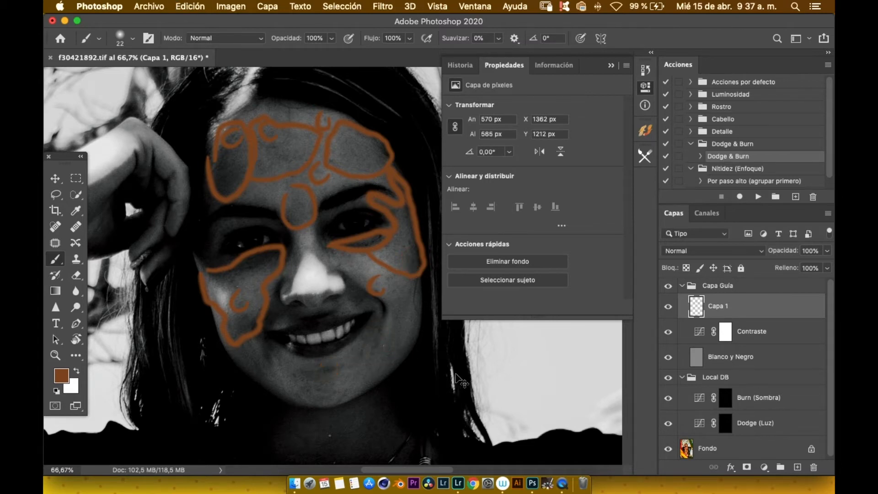
{"action": "key", "text": "super+z"}
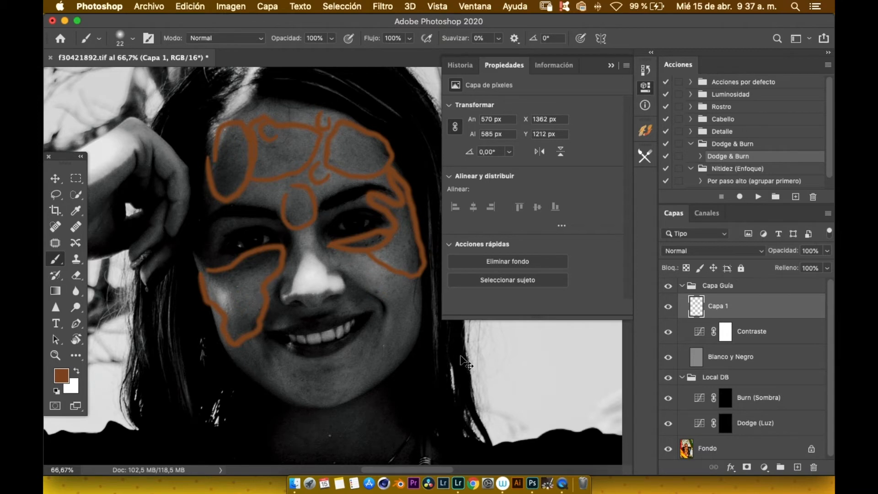
{"action": "key", "text": "super+z"}
{"action": "key", "text": "super+z"}
Outline the chin, jaw and upper-lip areas in brown, and delete the annotation layer Capa 1.
{"action": "mouse_move", "coordinate": [300, 379]}
{"action": "left_mouse_down"}
{"action": "mouse_move", "coordinate": [345, 358]}
{"action": "mouse_move", "coordinate": [349, 394]}
{"action": "mouse_move", "coordinate": [334, 403]}
{"action": "mouse_move", "coordinate": [229, 356]}
{"action": "mouse_move", "coordinate": [257, 339]}
{"action": "mouse_move", "coordinate": [263, 354]}
{"action": "mouse_move", "coordinate": [293, 355]}
{"action": "left_mouse_up"}
{"action": "mouse_move", "coordinate": [342, 310]}
{"action": "left_mouse_down"}
{"action": "mouse_move", "coordinate": [286, 315]}
{"action": "mouse_move", "coordinate": [328, 318]}
{"action": "mouse_move", "coordinate": [343, 301]}
{"action": "mouse_move", "coordinate": [374, 295]}
{"action": "left_mouse_up"}
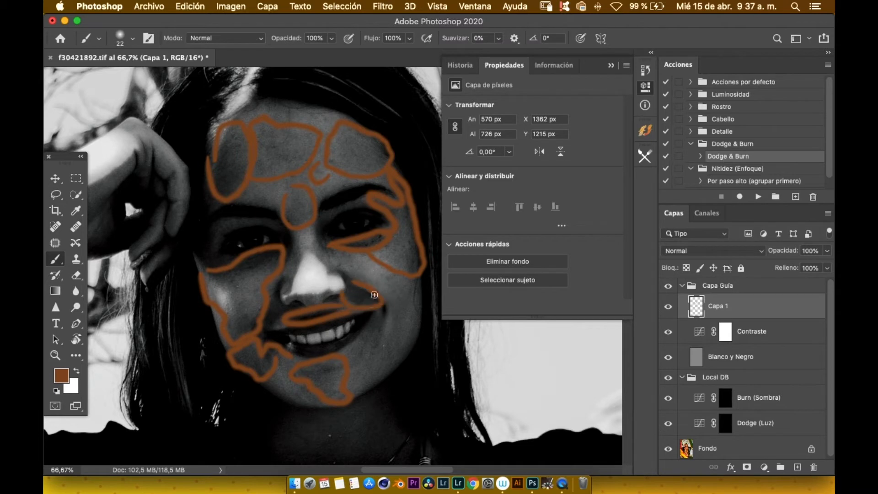
{"action": "left_click_drag", "start_coordinate": [377, 296], "coordinate": [383, 316]}
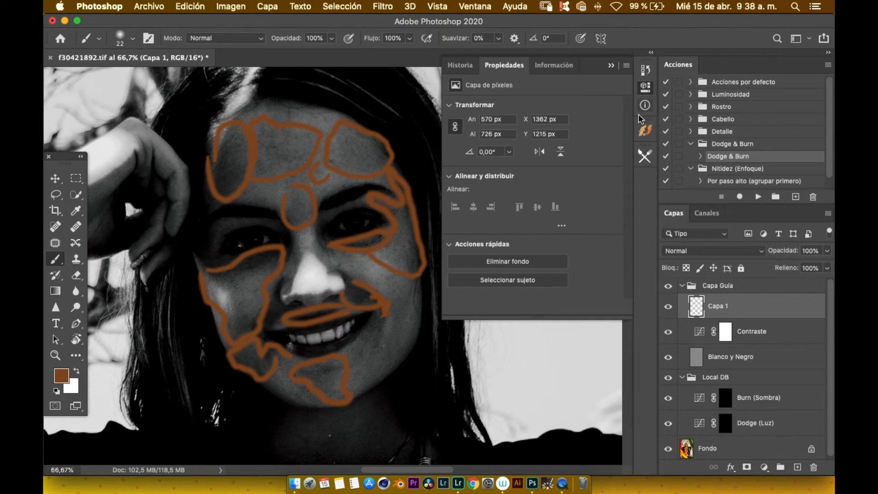
{"action": "key", "text": "BackSpace"}
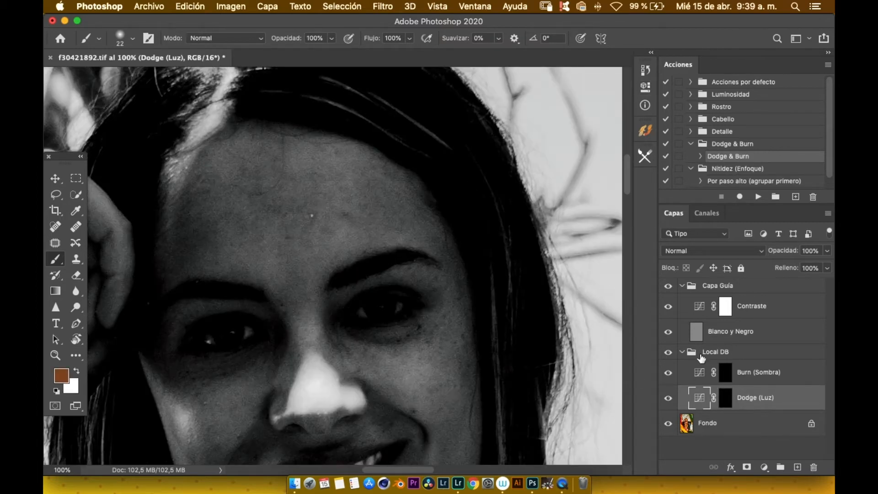
Target the Dodge (Luz) layer mask and set the brush to 48 px size with 2% flow.
{"action": "left_click", "coordinate": [729, 402]}
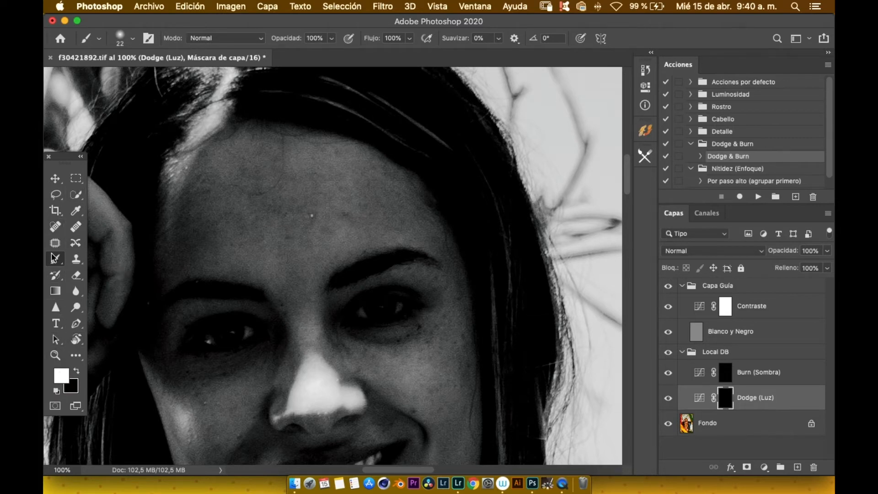
{"action": "left_click", "coordinate": [132, 38]}
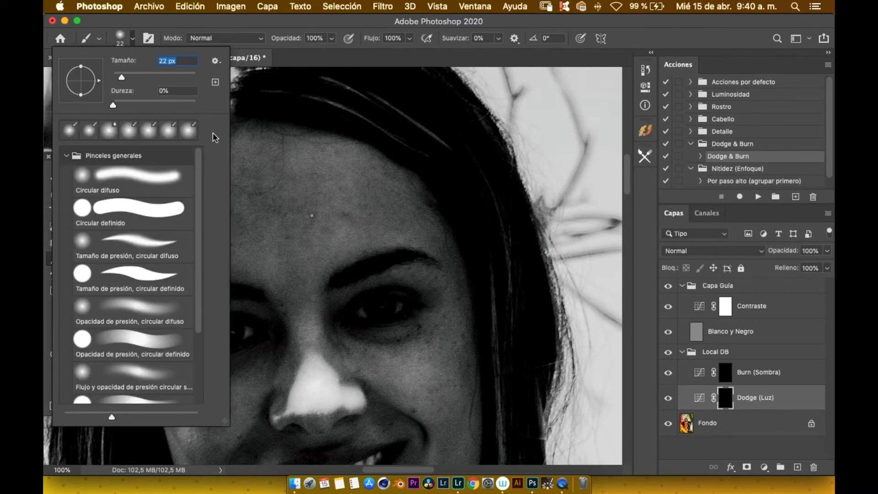
{"action": "left_click_drag", "start_coordinate": [135, 75], "coordinate": [132, 76]}
{"action": "left_click", "coordinate": [292, 25]}
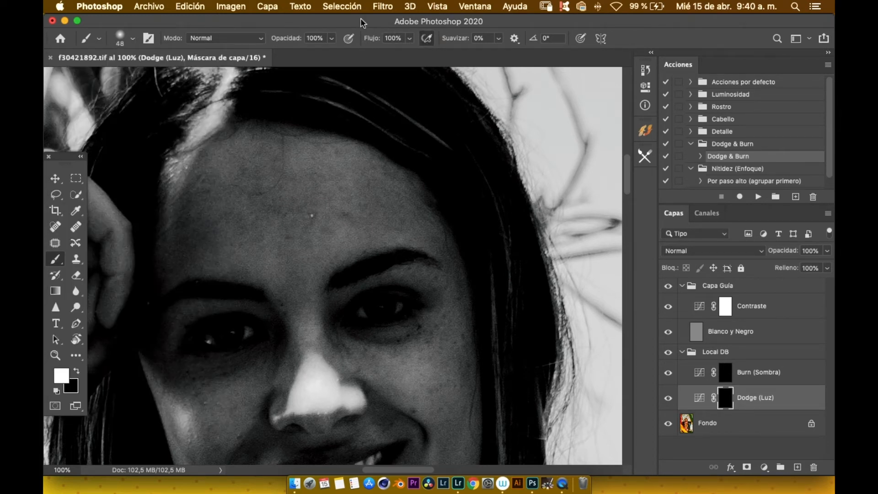
{"action": "left_click", "coordinate": [410, 38]}
{"action": "left_click_drag", "start_coordinate": [409, 54], "coordinate": [356, 53]}
{"action": "left_click", "coordinate": [342, 20]}
{"action": "key", "text": "0"}
{"action": "key", "text": "2"}
Paint white on the Dodge (Luz) mask over the dark patches at the forehead's left side.
{"action": "left_click_drag", "start_coordinate": [194, 155], "coordinate": [197, 170]}
{"action": "mouse_move", "coordinate": [193, 203]}
{"action": "left_mouse_down"}
{"action": "mouse_move", "coordinate": [196, 172]}
{"action": "mouse_move", "coordinate": [188, 186]}
{"action": "mouse_move", "coordinate": [210, 183]}
{"action": "mouse_move", "coordinate": [177, 210]}
{"action": "mouse_move", "coordinate": [182, 196]}
{"action": "mouse_move", "coordinate": [179, 208]}
{"action": "mouse_move", "coordinate": [204, 207]}
{"action": "mouse_move", "coordinate": [174, 228]}
{"action": "mouse_move", "coordinate": [202, 219]}
{"action": "mouse_move", "coordinate": [215, 235]}
{"action": "mouse_move", "coordinate": [172, 247]}
{"action": "mouse_move", "coordinate": [186, 241]}
{"action": "mouse_move", "coordinate": [202, 257]}
{"action": "mouse_move", "coordinate": [180, 257]}
{"action": "mouse_move", "coordinate": [172, 271]}
{"action": "mouse_move", "coordinate": [215, 225]}
{"action": "mouse_move", "coordinate": [214, 259]}
{"action": "mouse_move", "coordinate": [194, 213]}
{"action": "mouse_move", "coordinate": [204, 228]}
{"action": "mouse_move", "coordinate": [200, 204]}
{"action": "mouse_move", "coordinate": [187, 233]}
{"action": "mouse_move", "coordinate": [210, 232]}
{"action": "mouse_move", "coordinate": [184, 253]}
{"action": "mouse_move", "coordinate": [202, 252]}
{"action": "mouse_move", "coordinate": [194, 266]}
{"action": "left_mouse_up"}
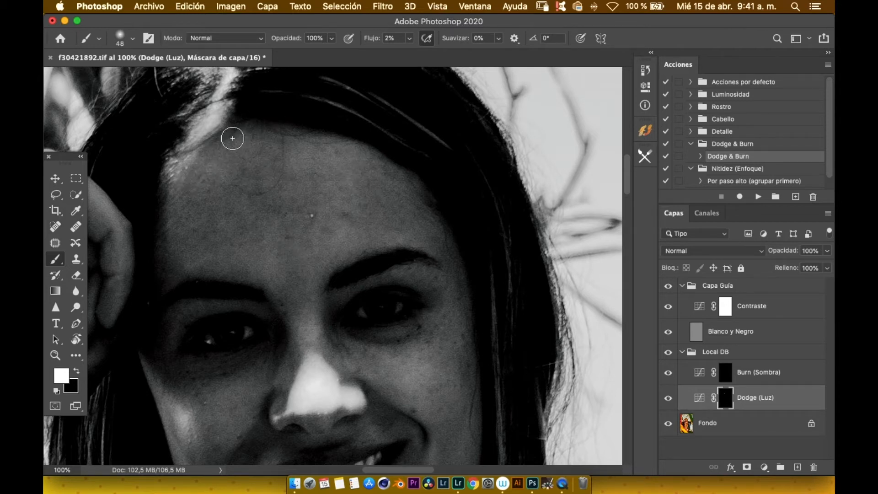
{"action": "mouse_move", "coordinate": [230, 178]}
{"action": "left_mouse_down"}
{"action": "mouse_move", "coordinate": [204, 195]}
{"action": "mouse_move", "coordinate": [226, 185]}
{"action": "mouse_move", "coordinate": [211, 190]}
{"action": "mouse_move", "coordinate": [218, 186]}
{"action": "mouse_move", "coordinate": [204, 174]}
{"action": "left_mouse_up"}
Hide the Capa Guía group, toggle Dodge (Luz) to compare the forehead in colour, and show the guide group again.
{"action": "left_click", "coordinate": [668, 287]}
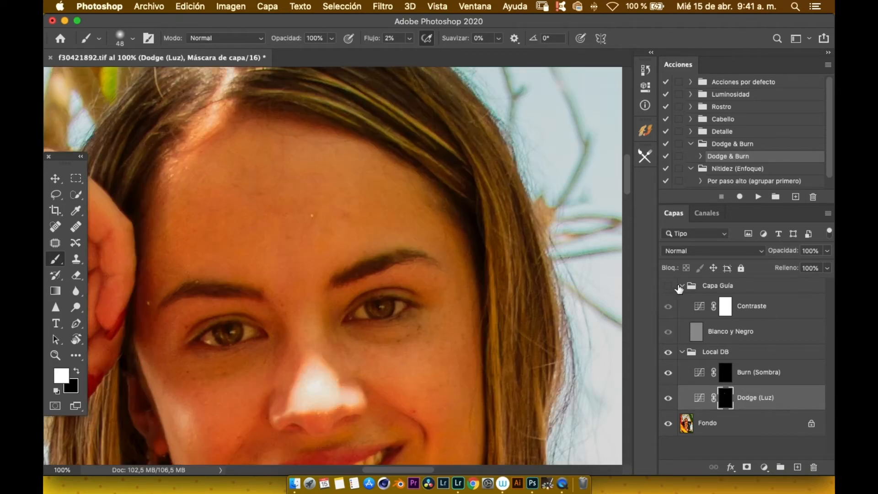
{"action": "left_click", "coordinate": [668, 399]}
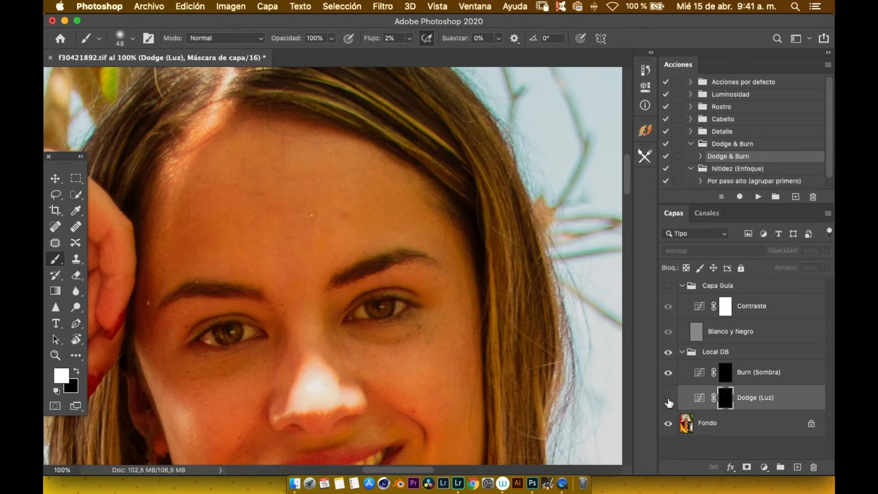
{"action": "left_click", "coordinate": [668, 399]}
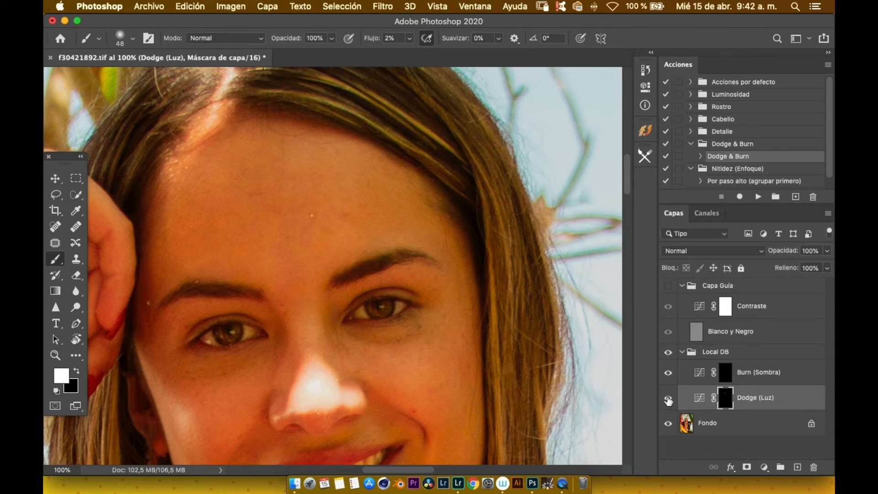
{"action": "left_click", "coordinate": [669, 399]}
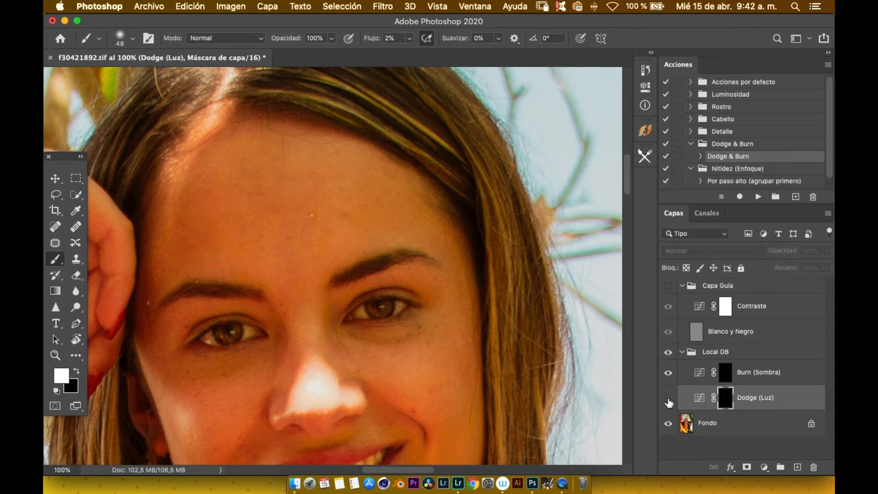
{"action": "left_click", "coordinate": [669, 399]}
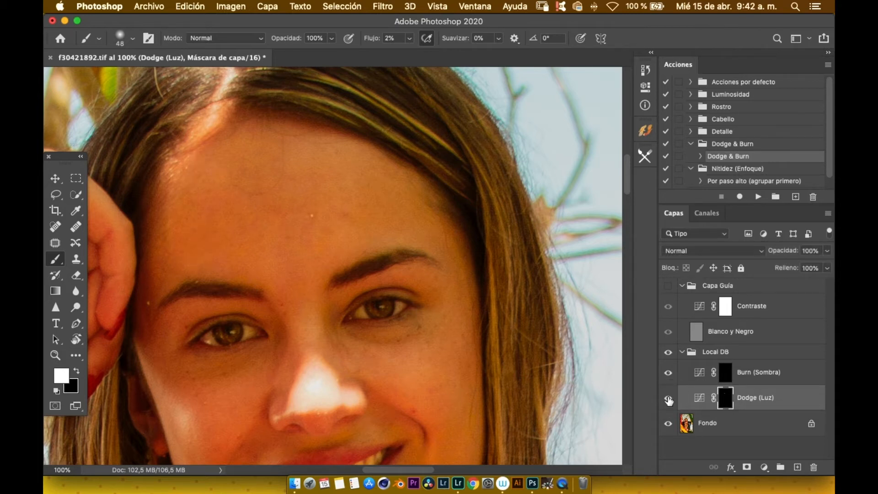
{"action": "left_click", "coordinate": [668, 286]}
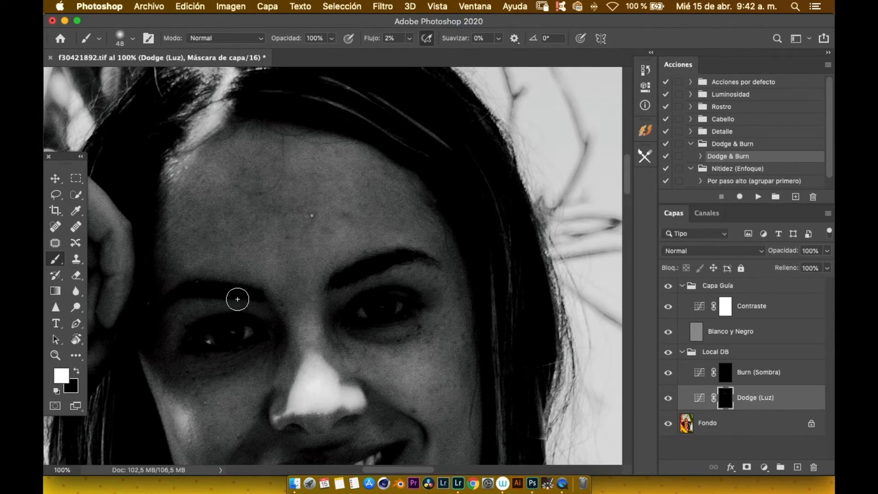
Examine the colour portrait again without Capa Guía, switching Dodge (Luz) off and on repeatedly, and restore the guide view.
{"action": "left_click", "coordinate": [669, 286]}
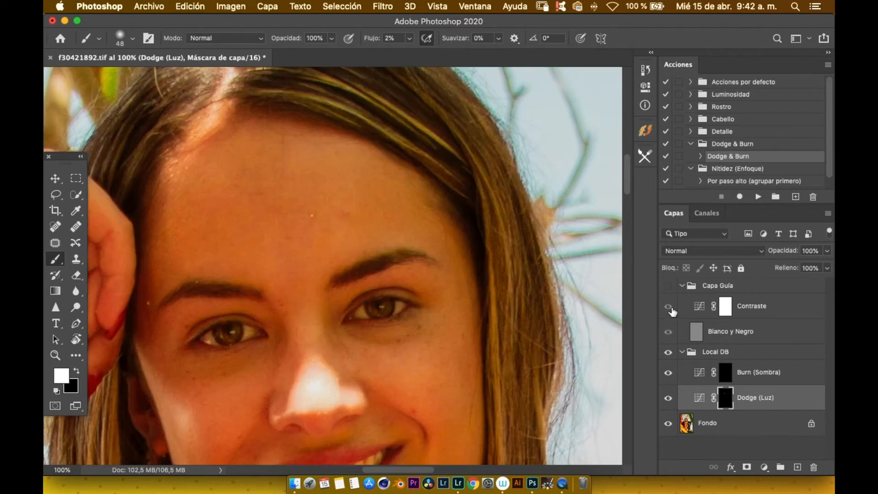
{"action": "left_click", "coordinate": [669, 399]}
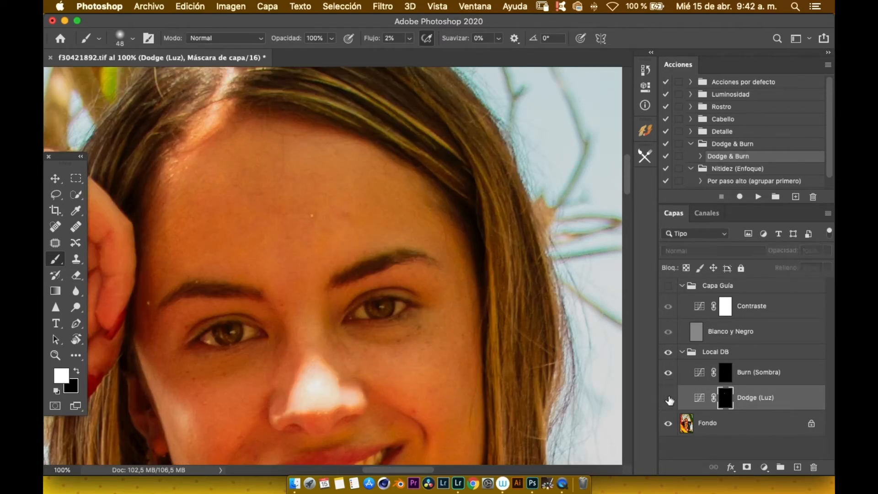
{"action": "left_click", "coordinate": [668, 398]}
{"action": "left_click", "coordinate": [668, 399]}
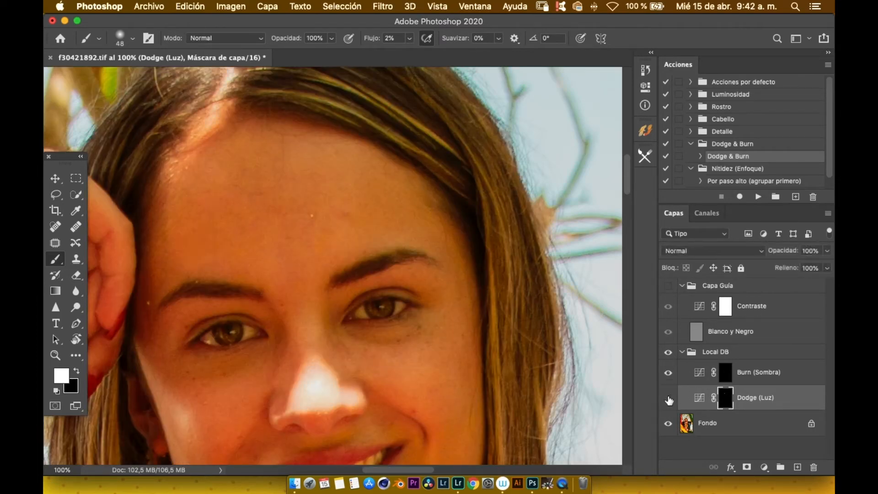
{"action": "left_click", "coordinate": [669, 399]}
{"action": "left_click", "coordinate": [668, 399]}
{"action": "left_click", "coordinate": [667, 400]}
{"action": "left_click", "coordinate": [668, 400]}
{"action": "left_click", "coordinate": [668, 286]}
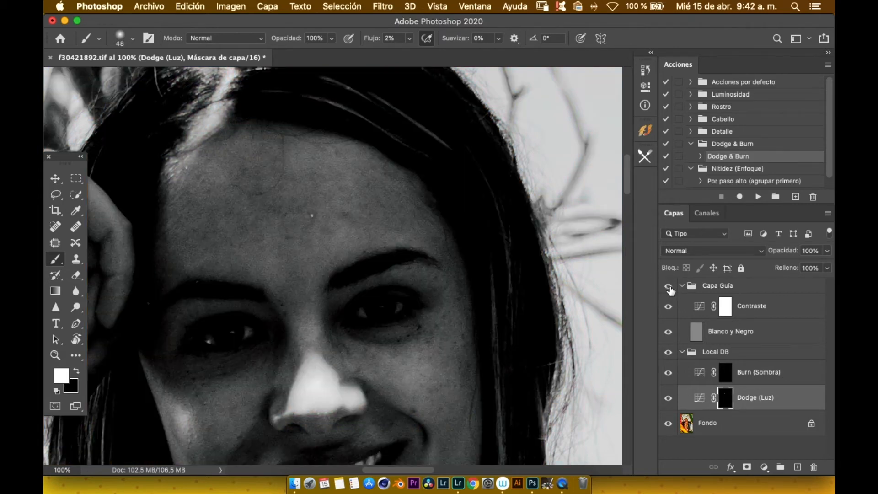
{"action": "left_click", "coordinate": [668, 286]}
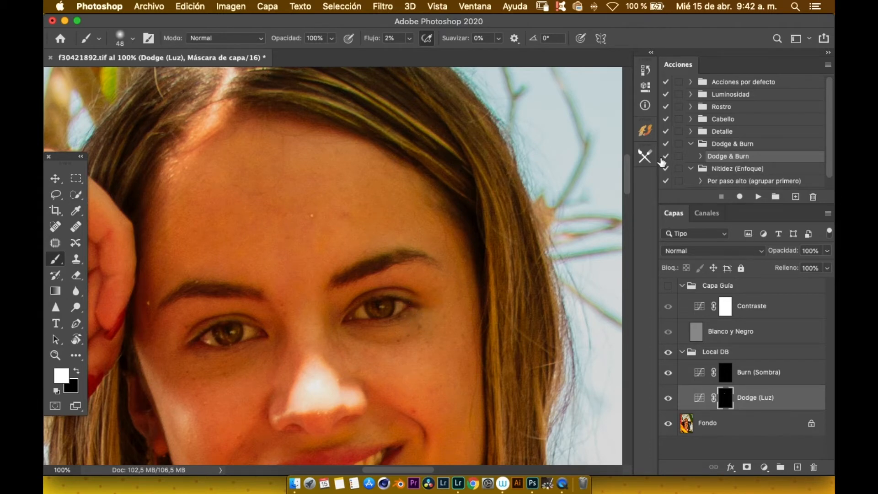
{"action": "left_click", "coordinate": [668, 287]}
Reduce the brush size to 4 px for fine dodging on the upper forehead.
{"action": "key", "text": "super+plus"}
{"action": "key", "text": "super+plus"}
{"action": "key", "text": "super+plus"}
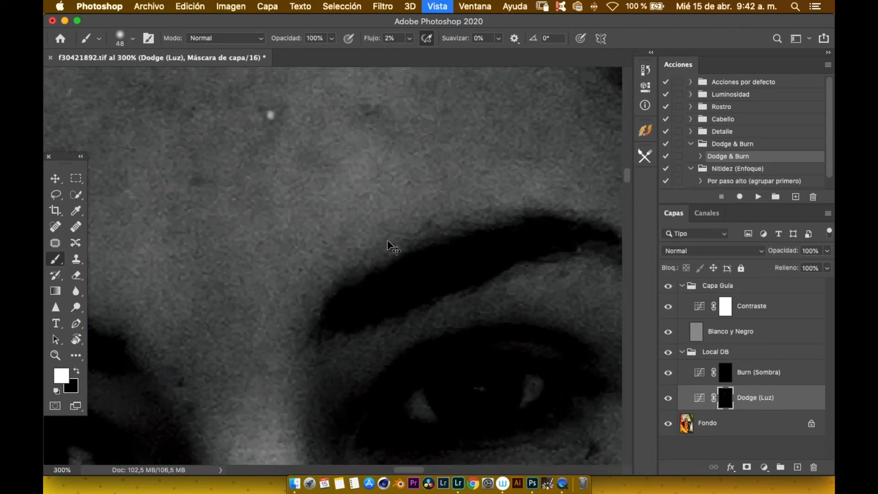
{"action": "left_click_drag", "start_coordinate": [247, 218], "coordinate": [557, 339]}
{"action": "left_click_drag", "start_coordinate": [206, 274], "coordinate": [337, 329]}
{"action": "left_click_drag", "start_coordinate": [398, 310], "coordinate": [256, 391]}
{"action": "left_click_drag", "start_coordinate": [404, 421], "coordinate": [321, 460]}
{"action": "mouse_move", "coordinate": [344, 358]}
{"action": "left_mouse_down"}
{"action": "mouse_move", "coordinate": [394, 339]}
{"action": "mouse_move", "coordinate": [423, 347]}
{"action": "left_mouse_up"}
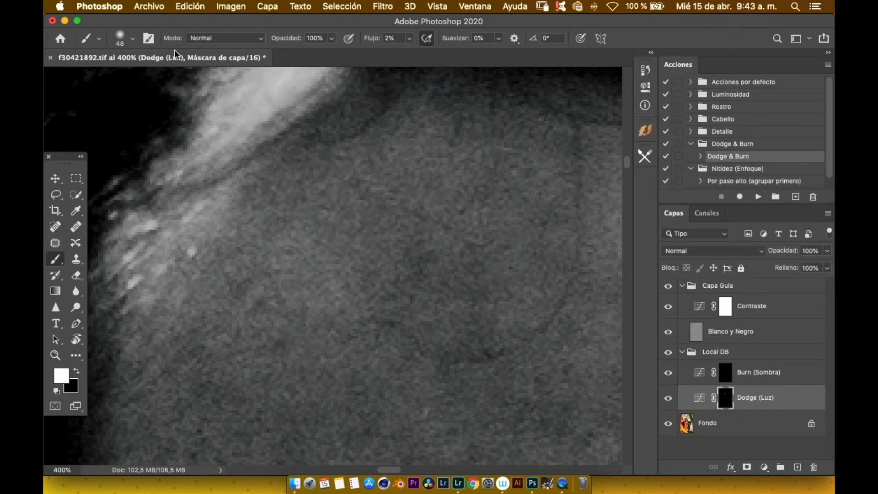
{"action": "left_click", "coordinate": [128, 40]}
{"action": "left_click_drag", "start_coordinate": [126, 77], "coordinate": [116, 81]}
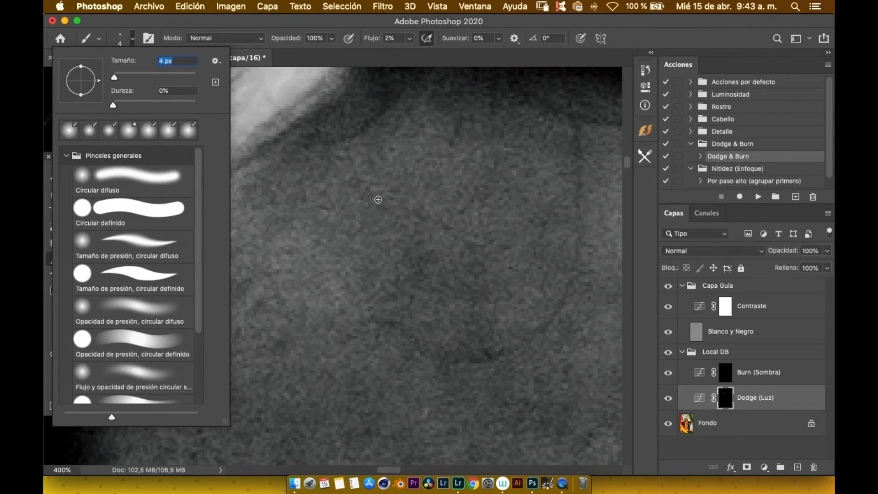
{"action": "key", "text": "Return"}
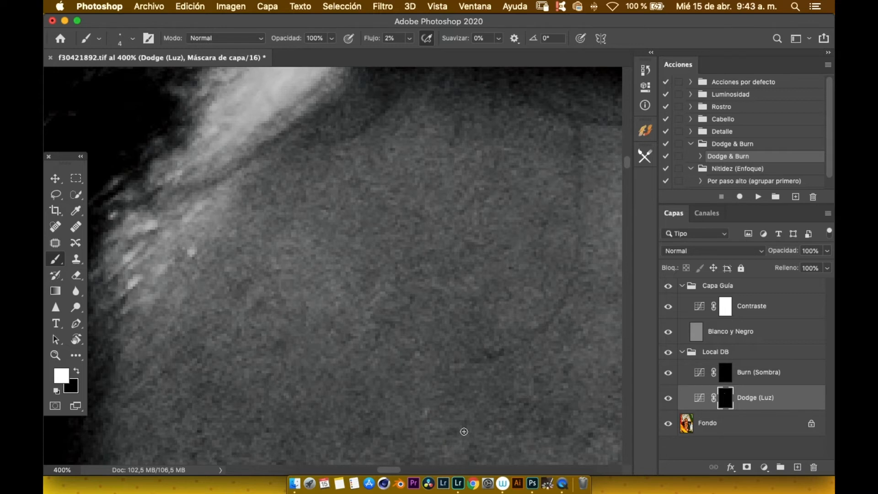
Toggle Dodge (Luz) off and on to compare the fine forehead retouching under the black-and-white guide.
{"action": "left_click", "coordinate": [669, 399]}
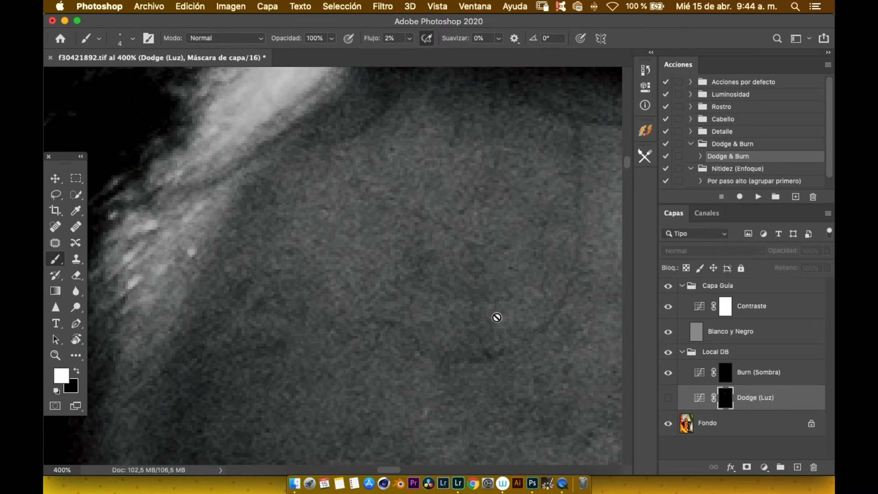
{"action": "left_click", "coordinate": [669, 399]}
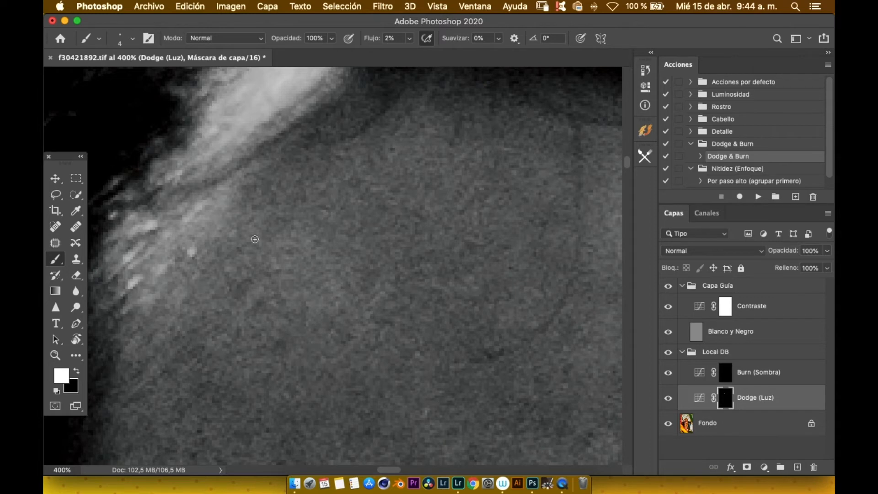
{"action": "key", "text": "super+minus"}
{"action": "key", "text": "super+minus"}
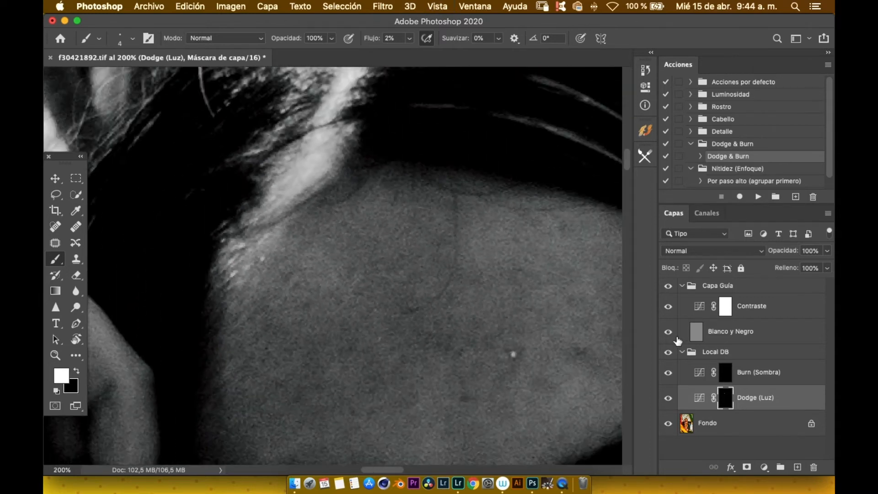
Target the Burn (Sombra) mask and set the brush to 25 px with 1% flow.
{"action": "left_click", "coordinate": [731, 377]}
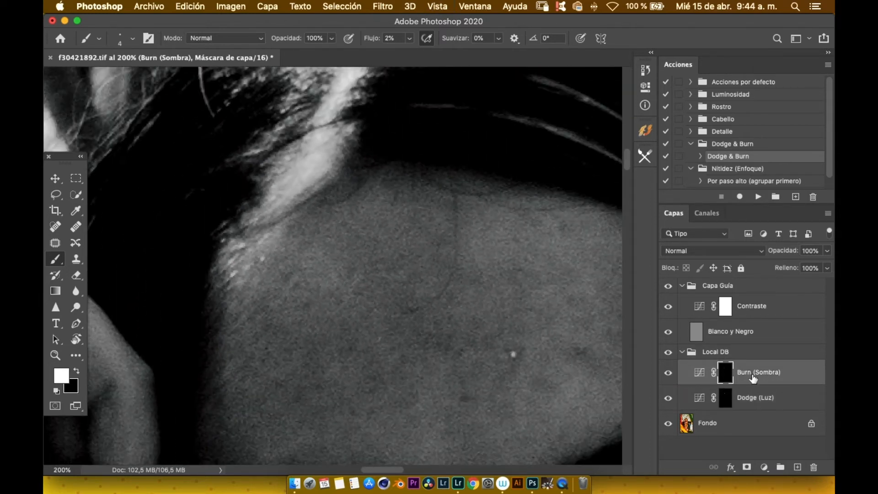
{"action": "left_click", "coordinate": [131, 41]}
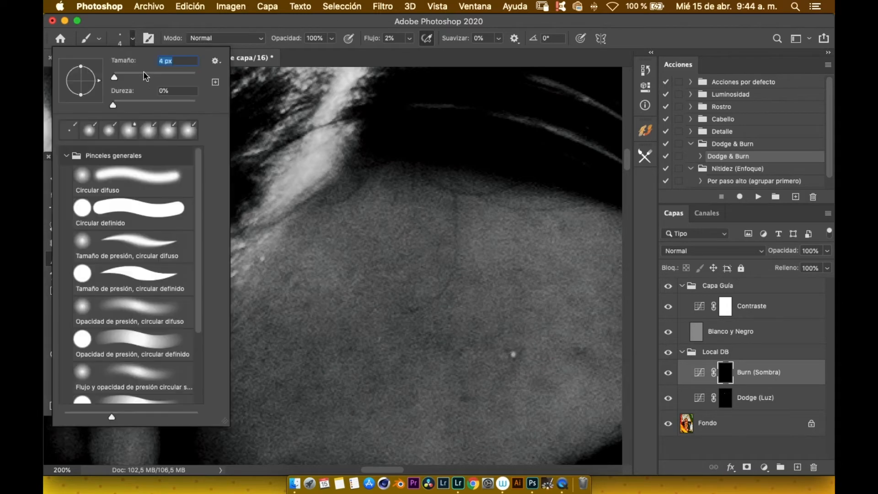
{"action": "type", "text": "25"}
{"action": "key", "text": "Return"}
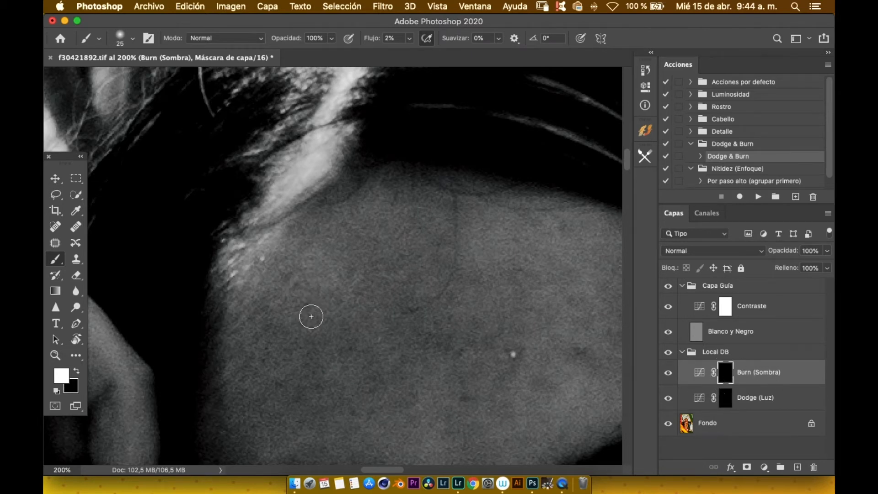
{"action": "left_click_drag", "start_coordinate": [295, 278], "coordinate": [290, 286]}
{"action": "left_click", "coordinate": [409, 39]}
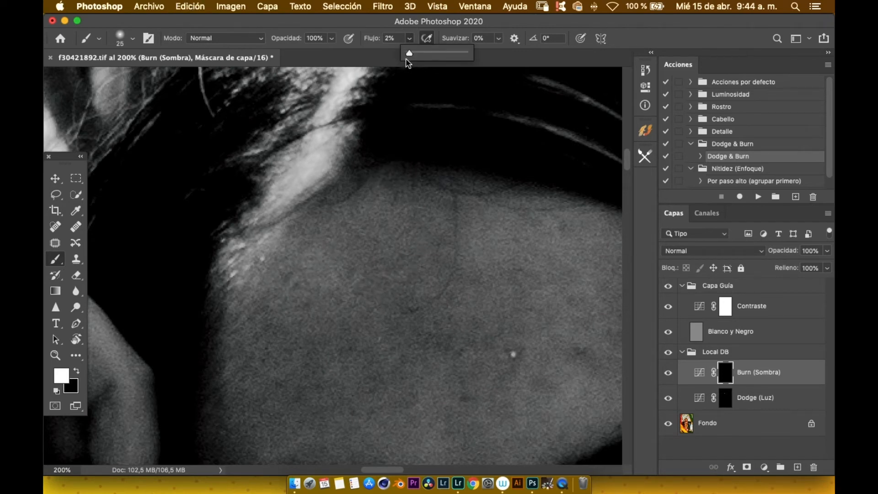
{"action": "left_click_drag", "start_coordinate": [407, 53], "coordinate": [389, 69]}
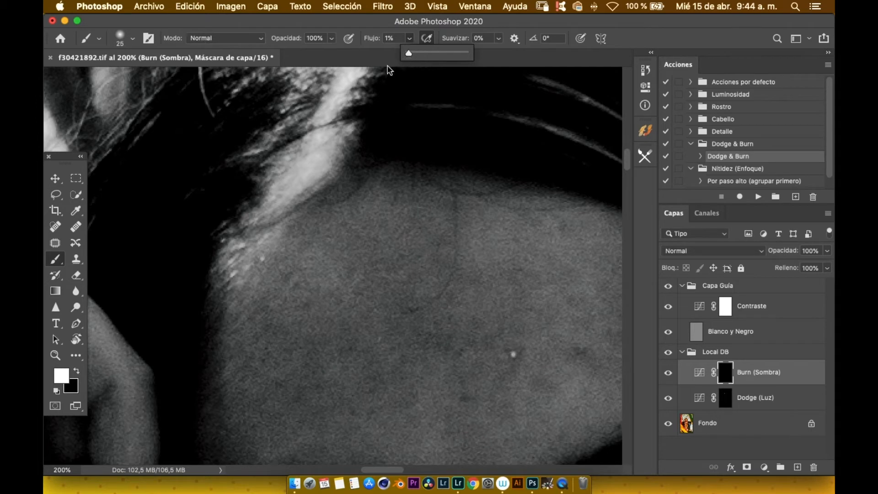
{"action": "left_click", "coordinate": [329, 21]}
Burn the bright patches on the upper forehead beside the hairline with soft white strokes on the Burn (Sombra) mask.
{"action": "mouse_move", "coordinate": [301, 279]}
{"action": "left_mouse_down"}
{"action": "mouse_move", "coordinate": [288, 291]}
{"action": "mouse_move", "coordinate": [303, 270]}
{"action": "left_mouse_up"}
{"action": "mouse_move", "coordinate": [274, 329]}
{"action": "left_mouse_down"}
{"action": "mouse_move", "coordinate": [280, 351]}
{"action": "mouse_move", "coordinate": [345, 341]}
{"action": "mouse_move", "coordinate": [332, 359]}
{"action": "left_mouse_up"}
{"action": "mouse_move", "coordinate": [304, 279]}
{"action": "left_mouse_down"}
{"action": "mouse_move", "coordinate": [315, 253]}
{"action": "mouse_move", "coordinate": [317, 269]}
{"action": "mouse_move", "coordinate": [304, 275]}
{"action": "mouse_move", "coordinate": [322, 259]}
{"action": "mouse_move", "coordinate": [322, 286]}
{"action": "mouse_move", "coordinate": [340, 286]}
{"action": "left_mouse_up"}
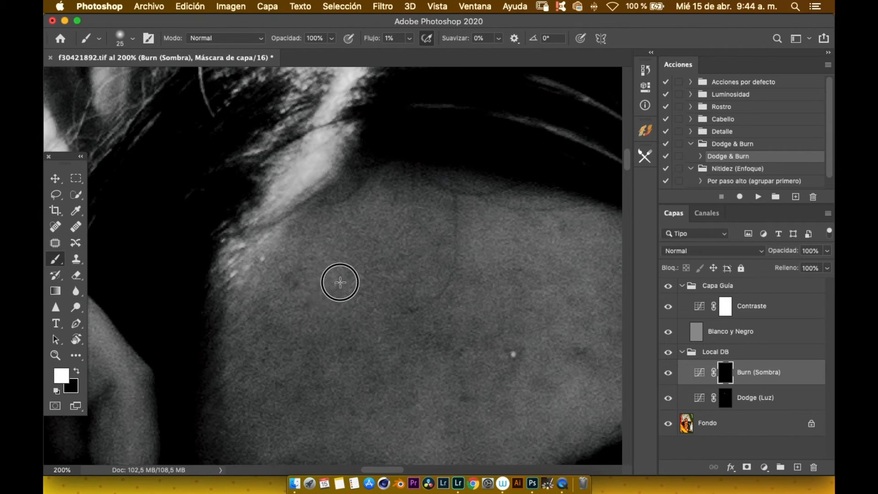
{"action": "left_click_drag", "start_coordinate": [274, 308], "coordinate": [301, 292]}
{"action": "mouse_move", "coordinate": [337, 317]}
{"action": "left_mouse_down"}
{"action": "mouse_move", "coordinate": [352, 284]}
{"action": "mouse_move", "coordinate": [329, 320]}
{"action": "left_mouse_up"}
{"action": "mouse_move", "coordinate": [286, 221]}
{"action": "left_mouse_down"}
{"action": "mouse_move", "coordinate": [232, 278]}
{"action": "mouse_move", "coordinate": [233, 262]}
{"action": "mouse_move", "coordinate": [214, 267]}
{"action": "mouse_move", "coordinate": [239, 244]}
{"action": "mouse_move", "coordinate": [233, 268]}
{"action": "mouse_move", "coordinate": [254, 264]}
{"action": "left_mouse_up"}
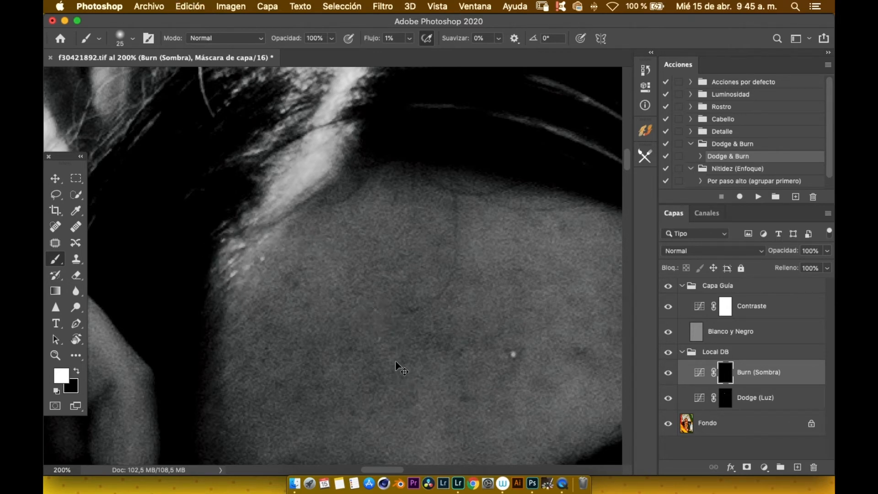
Reduce the brush size to 12 px for fine burning where the hairline meets the forehead.
{"action": "left_click", "coordinate": [133, 39]}
{"action": "left_click_drag", "start_coordinate": [122, 77], "coordinate": [120, 76]}
{"action": "left_click", "coordinate": [358, 21]}
{"action": "key", "text": "super+plus"}
{"action": "key", "text": "super+plus"}
{"action": "key", "text": "super+plus"}
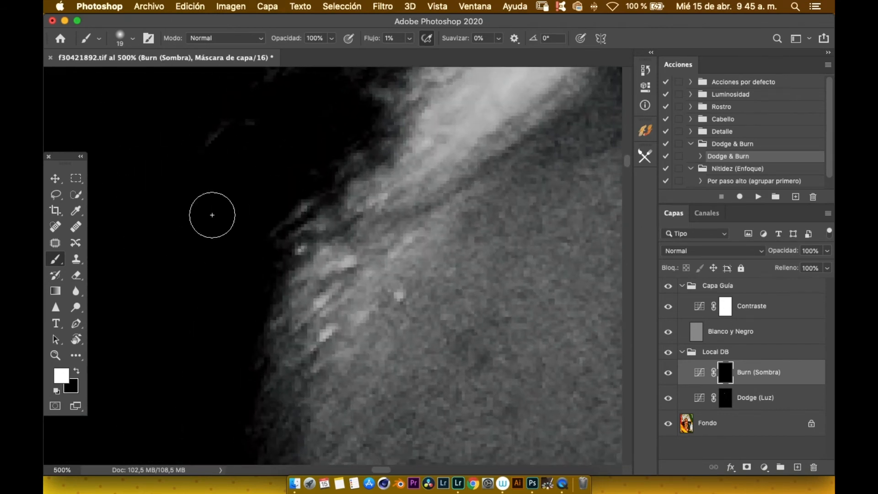
{"action": "left_click", "coordinate": [133, 39]}
{"action": "key", "text": "Down"}
{"action": "key", "text": "Down"}
{"action": "key", "text": "Down"}
{"action": "key", "text": "Down"}
{"action": "key", "text": "Down"}
{"action": "key", "text": "Down"}
{"action": "key", "text": "Down"}
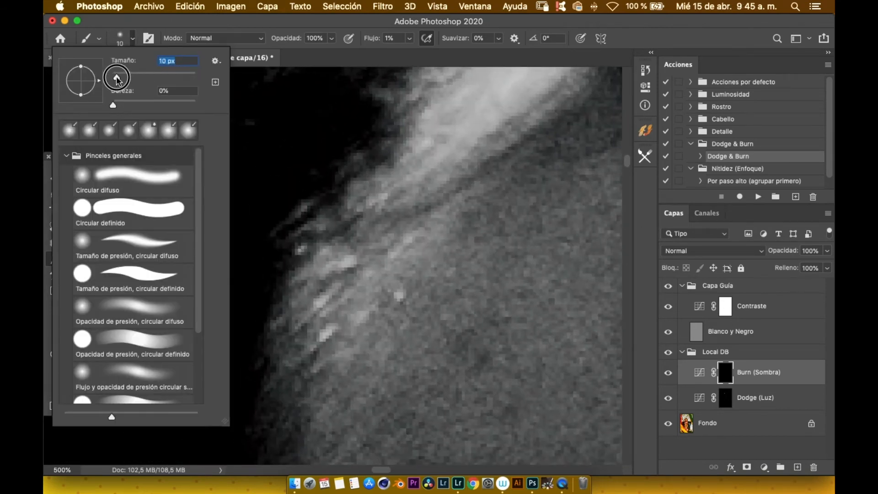
{"action": "left_click", "coordinate": [324, 51]}
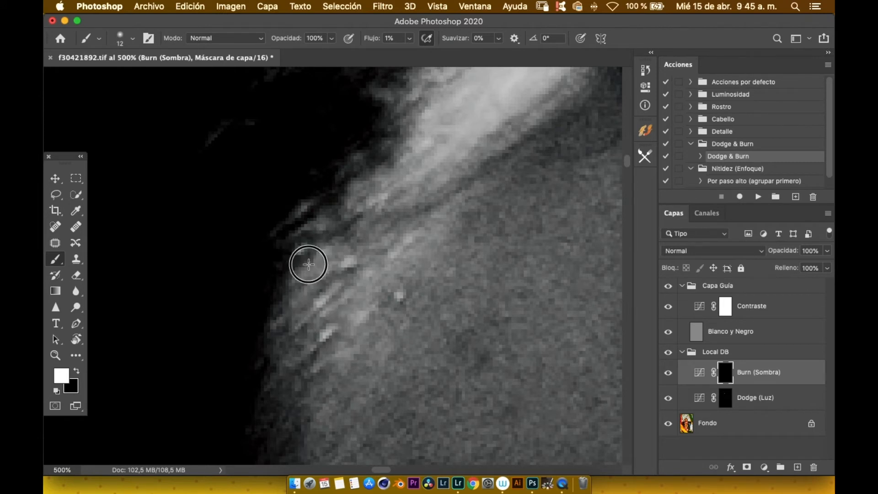
Burn the small bright specks and streaks along the hairline on the Burn (Sombra) mask.
{"action": "mouse_move", "coordinate": [298, 249]}
{"action": "left_mouse_down"}
{"action": "mouse_move", "coordinate": [322, 231]}
{"action": "mouse_move", "coordinate": [339, 261]}
{"action": "mouse_move", "coordinate": [320, 305]}
{"action": "left_mouse_up"}
{"action": "left_click_drag", "start_coordinate": [316, 342], "coordinate": [322, 340]}
{"action": "left_click", "coordinate": [327, 299]}
{"action": "left_click", "coordinate": [405, 296]}
{"action": "mouse_move", "coordinate": [410, 241]}
{"action": "left_mouse_down"}
{"action": "mouse_move", "coordinate": [398, 243]}
{"action": "mouse_move", "coordinate": [407, 251]}
{"action": "left_mouse_up"}
{"action": "mouse_move", "coordinate": [364, 316]}
{"action": "left_mouse_down"}
{"action": "mouse_move", "coordinate": [331, 350]}
{"action": "mouse_move", "coordinate": [337, 330]}
{"action": "mouse_move", "coordinate": [323, 343]}
{"action": "mouse_move", "coordinate": [318, 304]}
{"action": "left_mouse_up"}
{"action": "mouse_move", "coordinate": [396, 238]}
{"action": "left_mouse_down"}
{"action": "mouse_move", "coordinate": [388, 247]}
{"action": "mouse_move", "coordinate": [425, 223]}
{"action": "left_mouse_up"}
{"action": "mouse_move", "coordinate": [395, 257]}
{"action": "left_mouse_down"}
{"action": "mouse_move", "coordinate": [376, 277]}
{"action": "mouse_move", "coordinate": [341, 267]}
{"action": "left_mouse_up"}
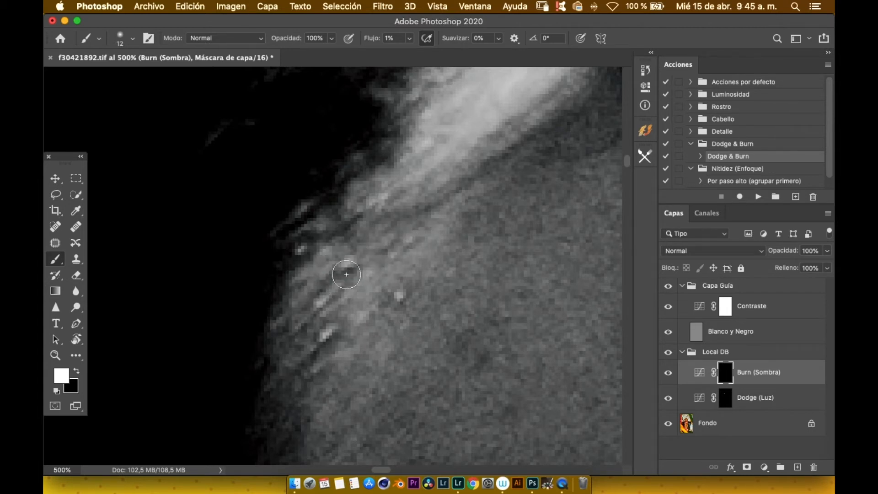
Paint white on the Dodge (Luz) mask to lighten the dark gaps between the hairline streaks.
{"action": "left_click", "coordinate": [725, 398]}
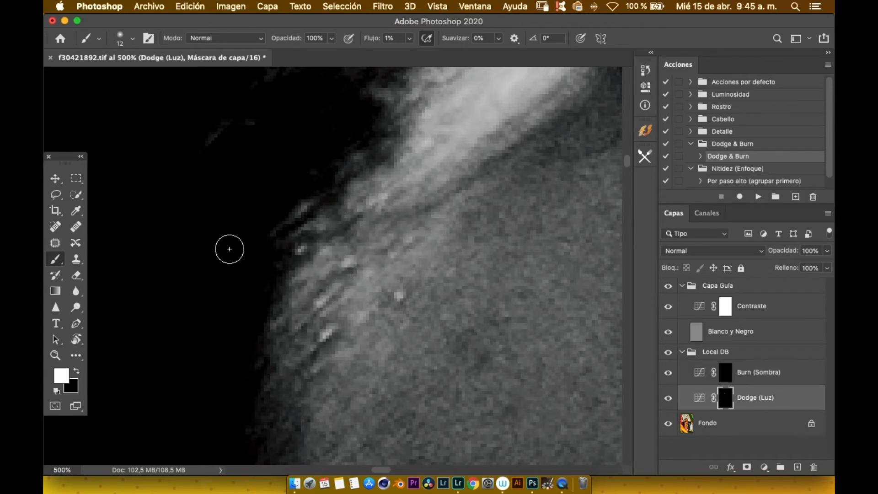
{"action": "mouse_move", "coordinate": [350, 265]}
{"action": "left_mouse_down"}
{"action": "mouse_move", "coordinate": [331, 274]}
{"action": "mouse_move", "coordinate": [337, 282]}
{"action": "mouse_move", "coordinate": [301, 312]}
{"action": "left_mouse_up"}
{"action": "left_click_drag", "start_coordinate": [330, 337], "coordinate": [305, 364]}
{"action": "left_click_drag", "start_coordinate": [293, 332], "coordinate": [284, 341]}
{"action": "mouse_move", "coordinate": [346, 251]}
{"action": "left_mouse_down"}
{"action": "mouse_move", "coordinate": [339, 229]}
{"action": "mouse_move", "coordinate": [325, 245]}
{"action": "mouse_move", "coordinate": [341, 218]}
{"action": "mouse_move", "coordinate": [329, 213]}
{"action": "mouse_move", "coordinate": [343, 207]}
{"action": "mouse_move", "coordinate": [337, 243]}
{"action": "mouse_move", "coordinate": [280, 239]}
{"action": "mouse_move", "coordinate": [300, 240]}
{"action": "mouse_move", "coordinate": [298, 256]}
{"action": "mouse_move", "coordinate": [310, 239]}
{"action": "mouse_move", "coordinate": [366, 210]}
{"action": "left_mouse_up"}
Collapse and hide the Capa Guía group, and toggle the Local DB group to compare the colour portrait.
{"action": "scroll", "coordinate": [366, 228], "scroll_direction": "down", "scroll_amount": 6}
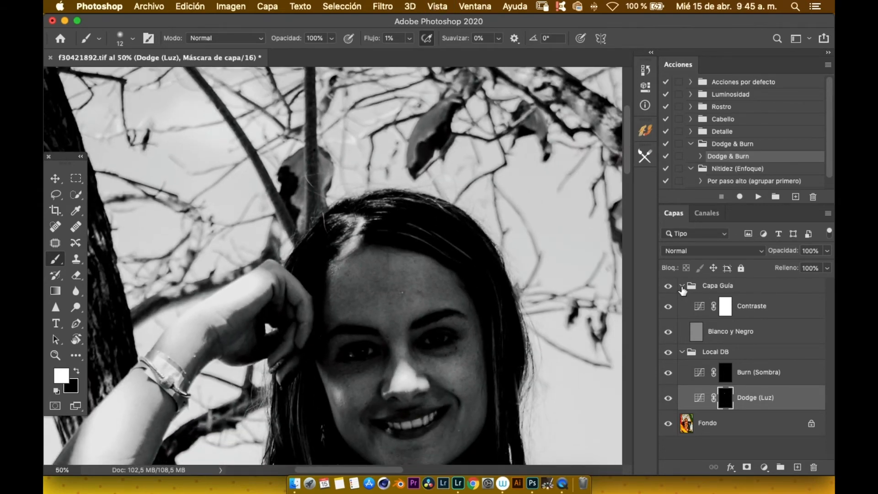
{"action": "left_click", "coordinate": [683, 287]}
{"action": "left_click", "coordinate": [668, 287]}
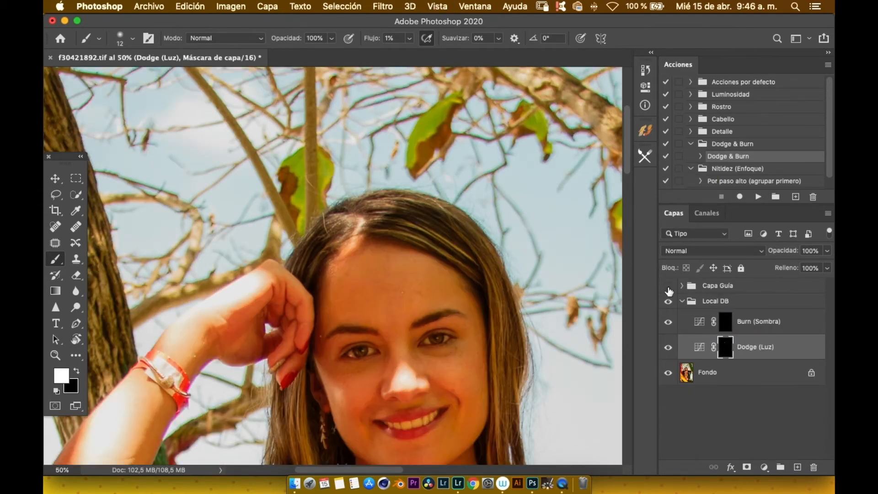
{"action": "left_click", "coordinate": [668, 303]}
{"action": "left_click", "coordinate": [668, 302]}
{"action": "left_click", "coordinate": [669, 304]}
{"action": "left_click", "coordinate": [670, 304]}
{"action": "left_click", "coordinate": [669, 304]}
Compare the wider portrait at 25% zoom by toggling Dodge (Luz) and the Local DB group.
{"action": "scroll", "coordinate": [401, 284], "scroll_direction": "down", "scroll_amount": 3}
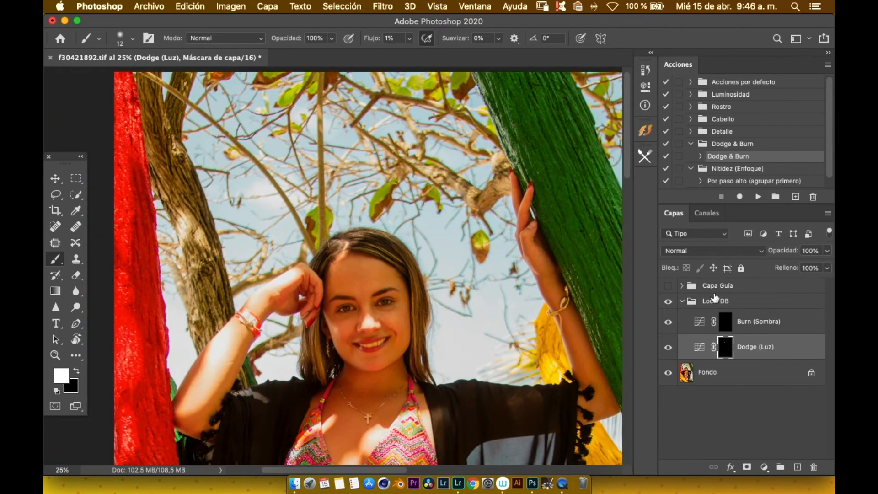
{"action": "left_click", "coordinate": [668, 348]}
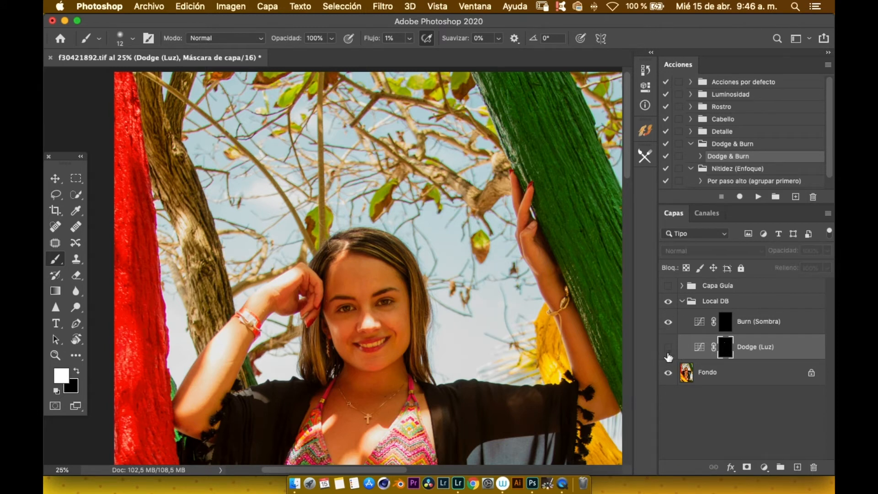
{"action": "left_click", "coordinate": [667, 348]}
{"action": "left_click", "coordinate": [669, 302]}
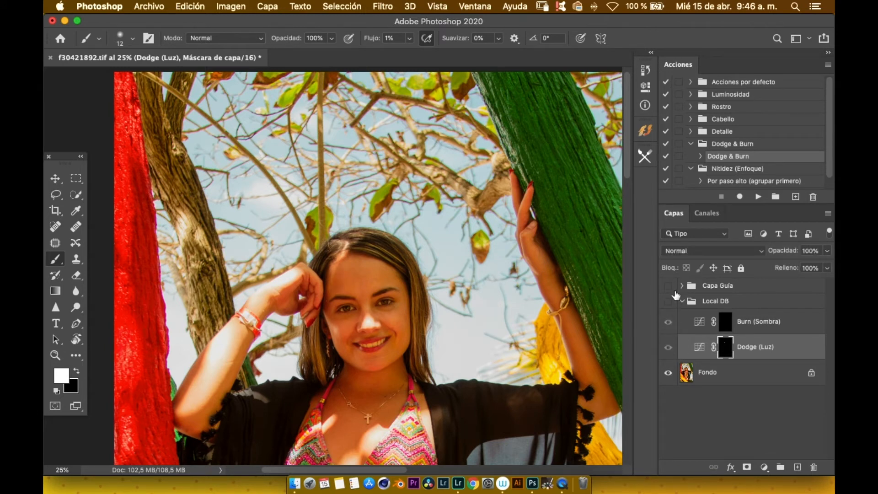
{"action": "left_click", "coordinate": [669, 303]}
{"action": "left_click", "coordinate": [666, 303]}
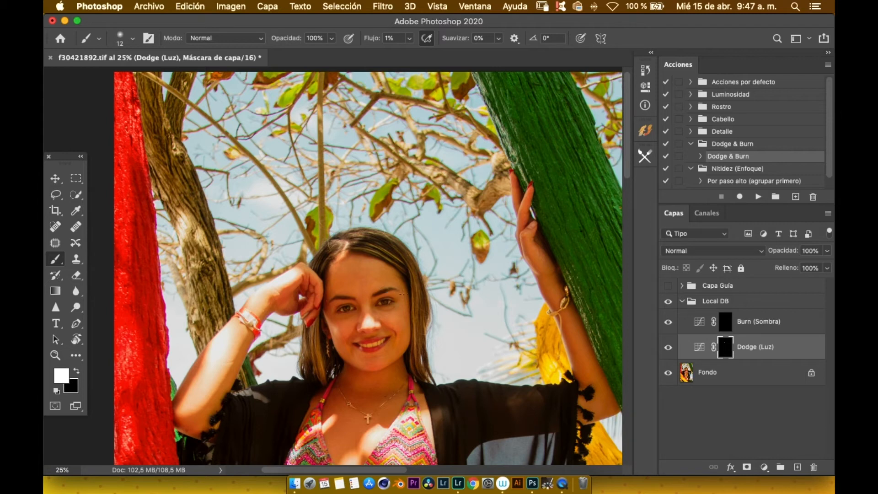
Show the Capa Guía group again over a 100% view of the face.
{"action": "key", "text": "super+plus"}
{"action": "key", "text": "super+plus"}
{"action": "key", "text": "super+plus"}
{"action": "key", "text": "super+plus"}
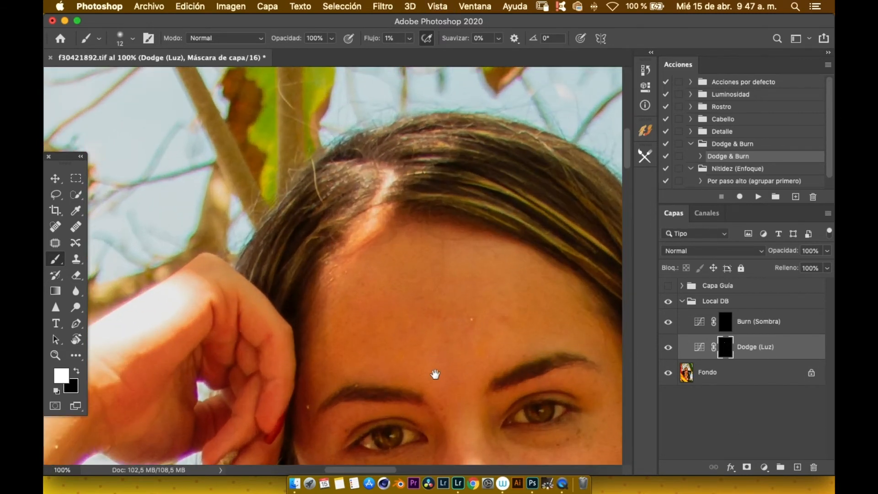
{"action": "left_click_drag", "start_coordinate": [435, 374], "coordinate": [404, 257]}
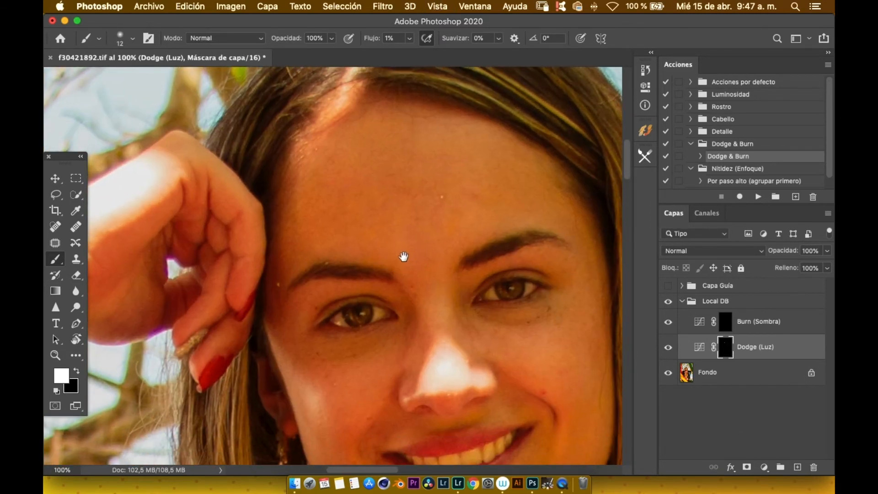
{"action": "left_click", "coordinate": [669, 286]}
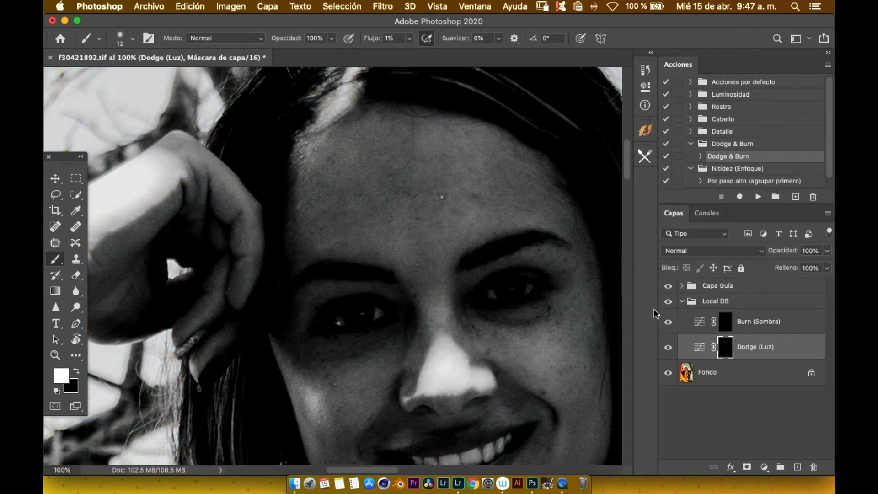
Expand Capa Guía and set the Contraste layer's blending mode to Multiplicar.
{"action": "left_click", "coordinate": [682, 286]}
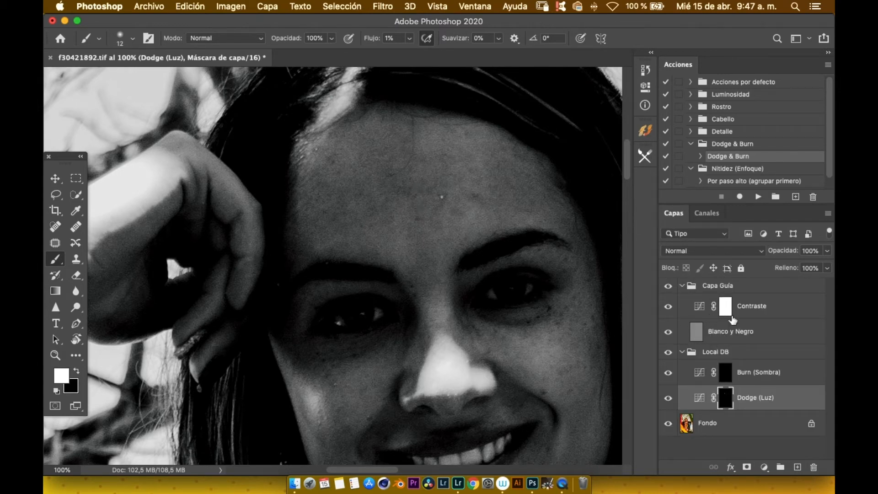
{"action": "left_click", "coordinate": [703, 310]}
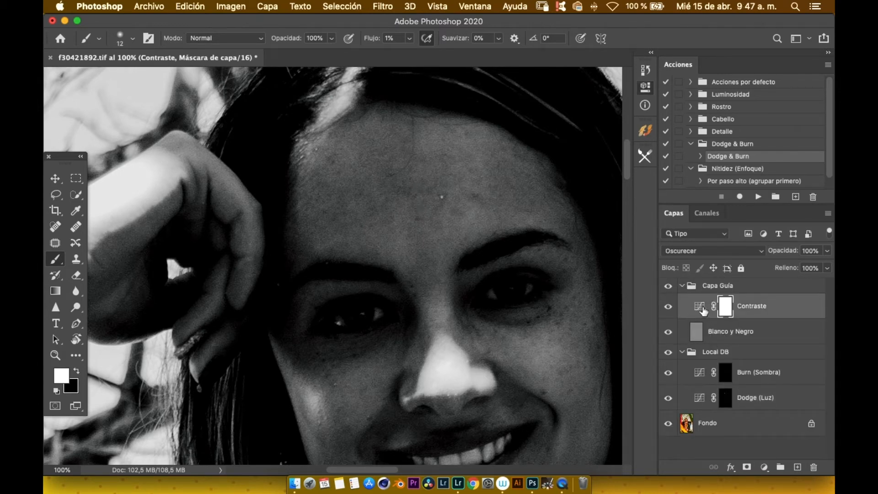
{"action": "left_click", "coordinate": [703, 253]}
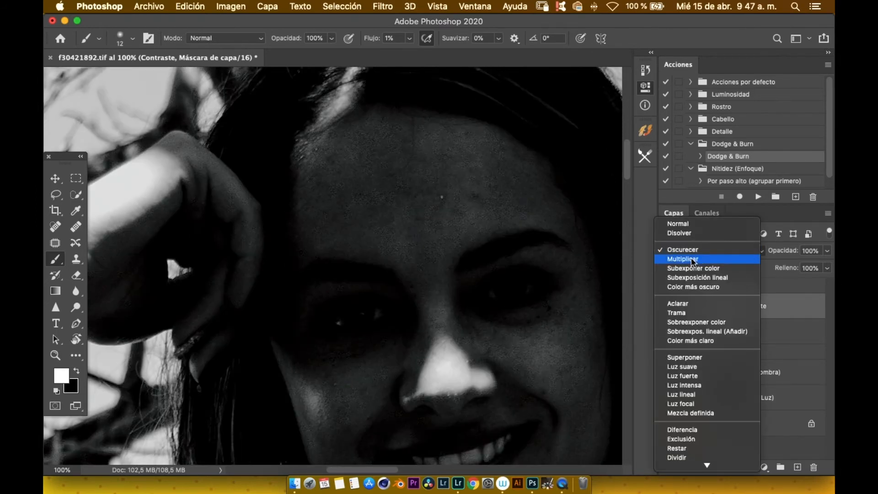
{"action": "left_click", "coordinate": [693, 261]}
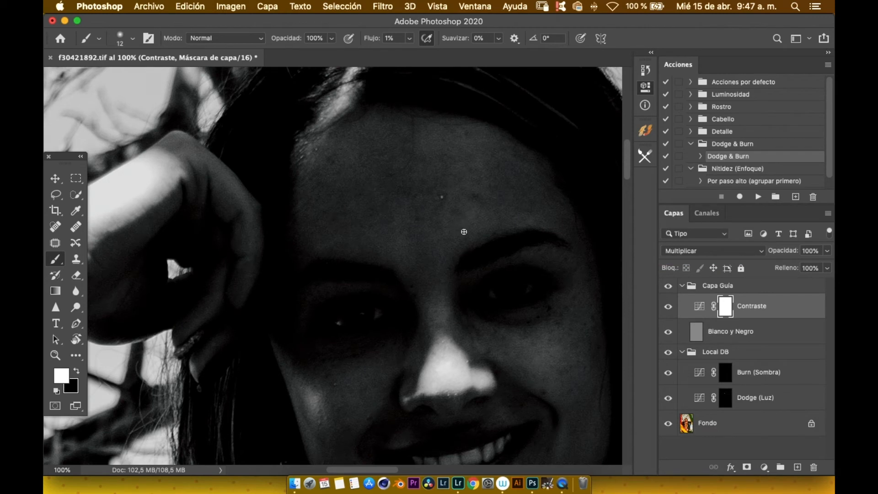
Adjust the lower point of the Contraste layer's RGB curve to tune the tones of the guide view.
{"action": "double_click", "coordinate": [701, 314]}
{"action": "left_click_drag", "start_coordinate": [531, 257], "coordinate": [540, 252]}
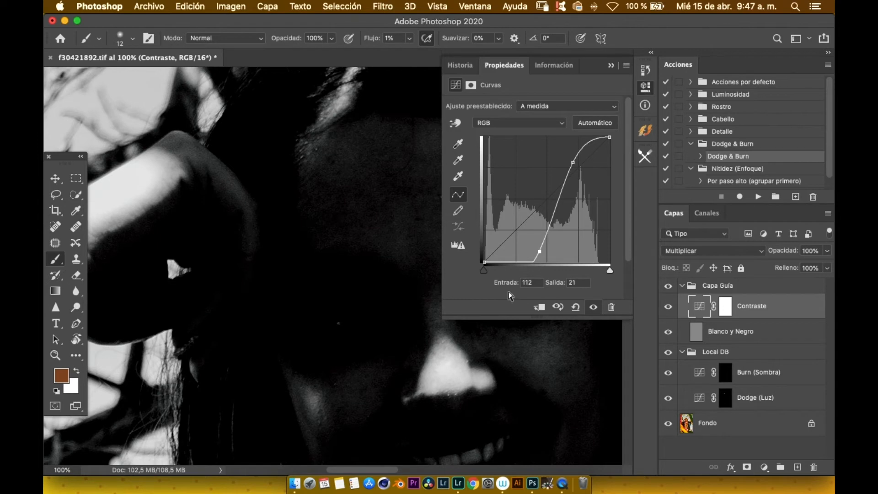
{"action": "left_click_drag", "start_coordinate": [539, 252], "coordinate": [529, 248]}
{"action": "left_click", "coordinate": [612, 66]}
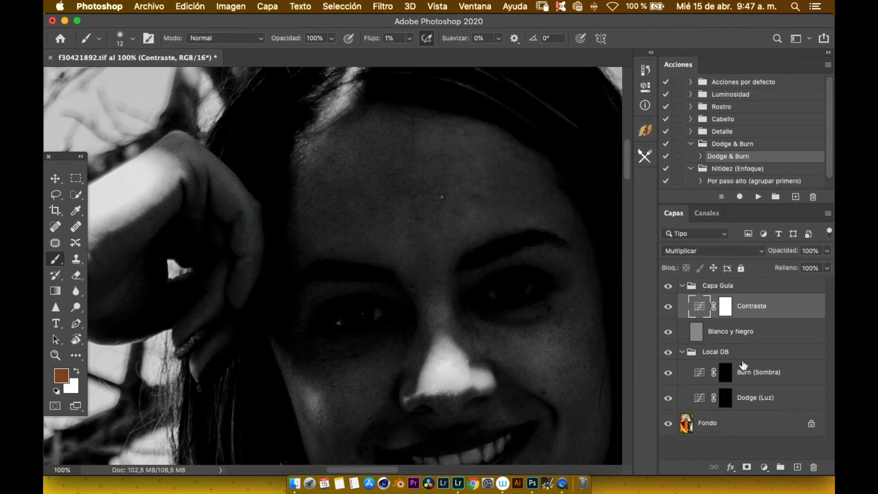
Target the Dodge (Luz) mask over the forehead at 300% zoom and set the brush hardness to 30%.
{"action": "left_click", "coordinate": [726, 399]}
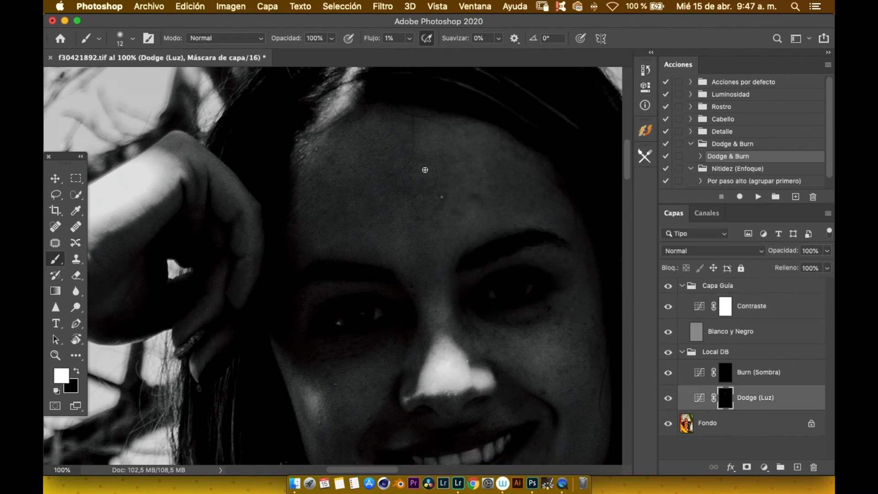
{"action": "key", "text": "super+plus"}
{"action": "key", "text": "super+plus"}
{"action": "left_click_drag", "start_coordinate": [476, 146], "coordinate": [405, 369]}
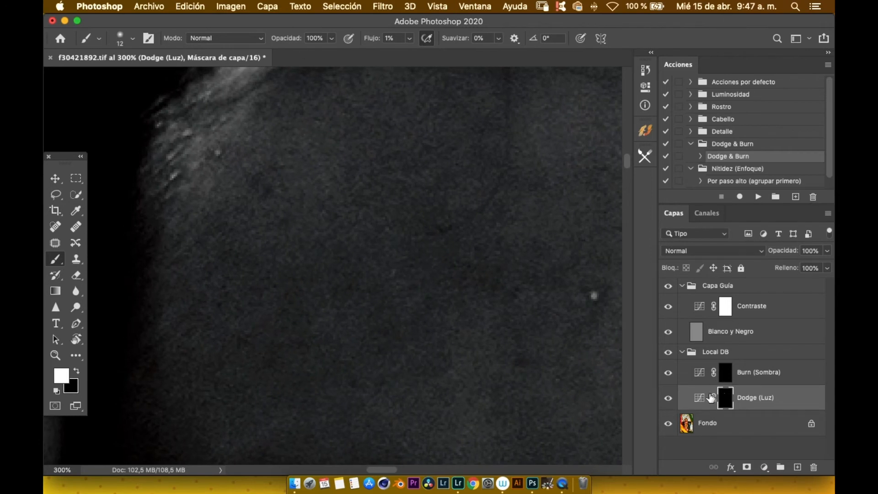
{"action": "left_click", "coordinate": [133, 41]}
{"action": "left_click_drag", "start_coordinate": [113, 103], "coordinate": [138, 100]}
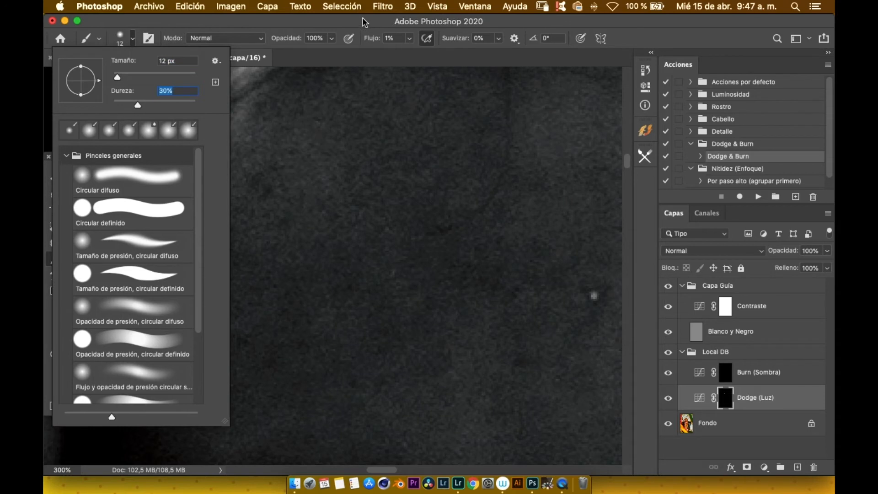
{"action": "left_click", "coordinate": [364, 20]}
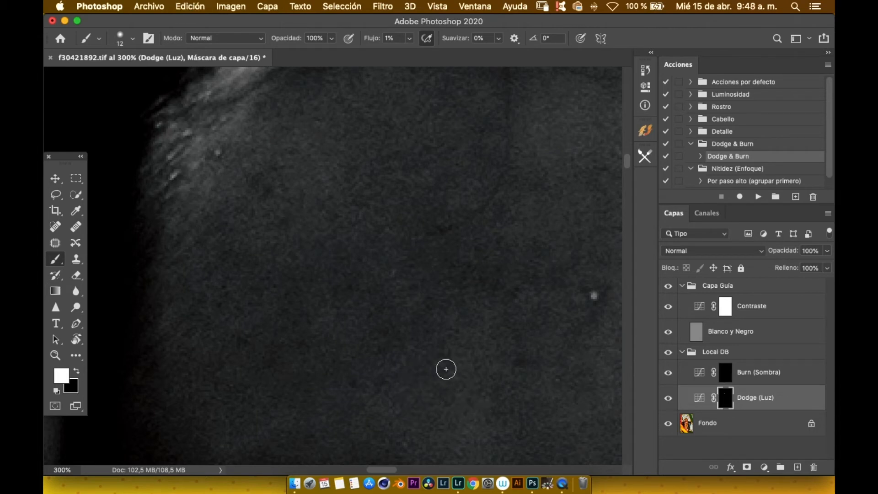
Undo the last stroke and dodge the dark patches across the middle of the forehead with the 12 px brush.
{"action": "key", "text": "super+z"}
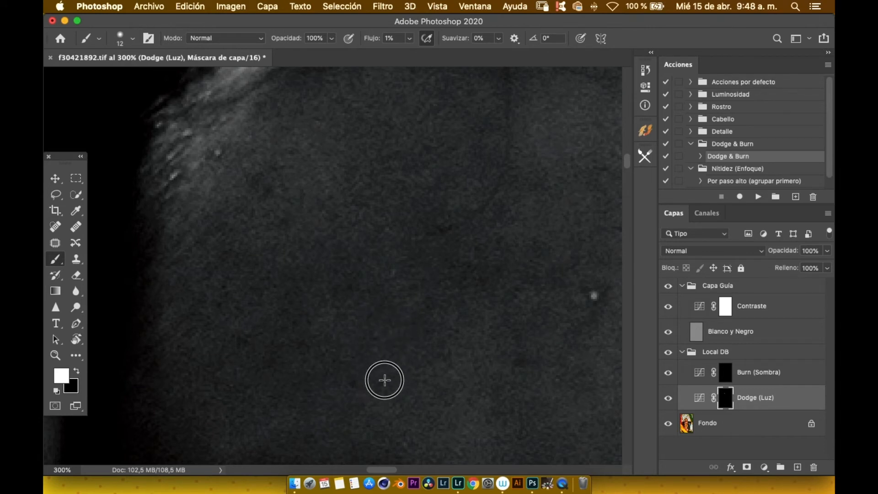
{"action": "left_click_drag", "start_coordinate": [354, 380], "coordinate": [346, 389]}
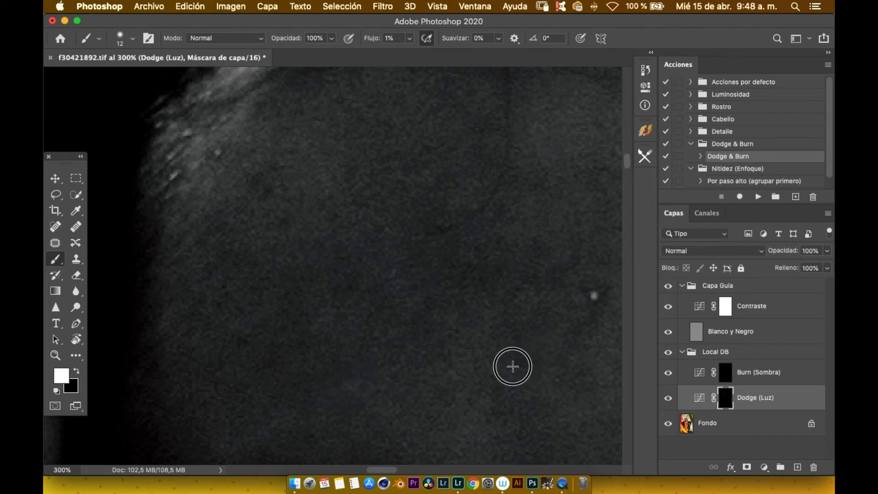
{"action": "mouse_move", "coordinate": [592, 323]}
{"action": "left_mouse_down"}
{"action": "mouse_move", "coordinate": [597, 289]}
{"action": "mouse_move", "coordinate": [609, 296]}
{"action": "mouse_move", "coordinate": [602, 284]}
{"action": "mouse_move", "coordinate": [571, 283]}
{"action": "mouse_move", "coordinate": [573, 317]}
{"action": "mouse_move", "coordinate": [592, 289]}
{"action": "mouse_move", "coordinate": [584, 308]}
{"action": "mouse_move", "coordinate": [598, 305]}
{"action": "mouse_move", "coordinate": [606, 286]}
{"action": "mouse_move", "coordinate": [583, 289]}
{"action": "mouse_move", "coordinate": [617, 287]}
{"action": "mouse_move", "coordinate": [592, 310]}
{"action": "mouse_move", "coordinate": [566, 309]}
{"action": "mouse_move", "coordinate": [587, 307]}
{"action": "mouse_move", "coordinate": [563, 287]}
{"action": "mouse_move", "coordinate": [584, 251]}
{"action": "mouse_move", "coordinate": [575, 260]}
{"action": "mouse_move", "coordinate": [616, 255]}
{"action": "mouse_move", "coordinate": [597, 257]}
{"action": "left_mouse_up"}
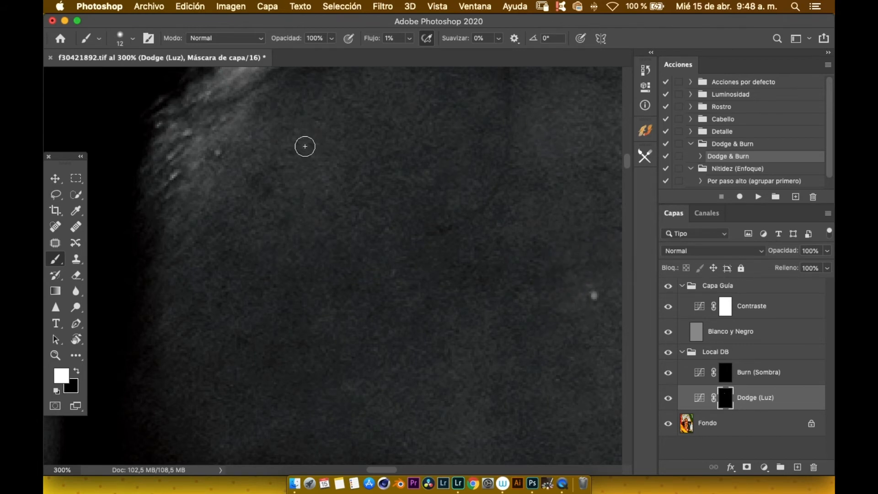
{"action": "mouse_move", "coordinate": [508, 334]}
{"action": "left_mouse_down"}
{"action": "mouse_move", "coordinate": [527, 336]}
{"action": "mouse_move", "coordinate": [515, 338]}
{"action": "mouse_move", "coordinate": [524, 315]}
{"action": "mouse_move", "coordinate": [538, 319]}
{"action": "mouse_move", "coordinate": [528, 328]}
{"action": "mouse_move", "coordinate": [540, 316]}
{"action": "mouse_move", "coordinate": [542, 297]}
{"action": "mouse_move", "coordinate": [565, 319]}
{"action": "mouse_move", "coordinate": [560, 326]}
{"action": "mouse_move", "coordinate": [551, 311]}
{"action": "mouse_move", "coordinate": [557, 336]}
{"action": "mouse_move", "coordinate": [558, 326]}
{"action": "mouse_move", "coordinate": [510, 321]}
{"action": "mouse_move", "coordinate": [490, 334]}
{"action": "mouse_move", "coordinate": [539, 345]}
{"action": "mouse_move", "coordinate": [507, 355]}
{"action": "mouse_move", "coordinate": [503, 343]}
{"action": "mouse_move", "coordinate": [509, 359]}
{"action": "mouse_move", "coordinate": [533, 360]}
{"action": "mouse_move", "coordinate": [515, 360]}
{"action": "mouse_move", "coordinate": [528, 376]}
{"action": "mouse_move", "coordinate": [507, 363]}
{"action": "mouse_move", "coordinate": [533, 367]}
{"action": "mouse_move", "coordinate": [556, 350]}
{"action": "mouse_move", "coordinate": [536, 353]}
{"action": "mouse_move", "coordinate": [561, 358]}
{"action": "mouse_move", "coordinate": [581, 376]}
{"action": "mouse_move", "coordinate": [573, 376]}
{"action": "mouse_move", "coordinate": [582, 396]}
{"action": "mouse_move", "coordinate": [579, 332]}
{"action": "mouse_move", "coordinate": [558, 376]}
{"action": "left_mouse_up"}
Set the brush size to 25 px and dodge the dark patches across the middle and upper forehead on the Dodge (Luz) mask.
{"action": "left_click", "coordinate": [133, 39]}
{"action": "mouse_move", "coordinate": [133, 76]}
{"action": "left_mouse_down"}
{"action": "mouse_move", "coordinate": [144, 75]}
{"action": "mouse_move", "coordinate": [123, 76]}
{"action": "left_mouse_up"}
{"action": "mouse_move", "coordinate": [540, 302]}
{"action": "left_mouse_down"}
{"action": "mouse_move", "coordinate": [545, 278]}
{"action": "mouse_move", "coordinate": [535, 277]}
{"action": "mouse_move", "coordinate": [552, 274]}
{"action": "mouse_move", "coordinate": [529, 246]}
{"action": "mouse_move", "coordinate": [548, 251]}
{"action": "mouse_move", "coordinate": [538, 246]}
{"action": "mouse_move", "coordinate": [517, 271]}
{"action": "mouse_move", "coordinate": [533, 272]}
{"action": "mouse_move", "coordinate": [513, 313]}
{"action": "mouse_move", "coordinate": [485, 294]}
{"action": "mouse_move", "coordinate": [510, 267]}
{"action": "mouse_move", "coordinate": [503, 279]}
{"action": "mouse_move", "coordinate": [495, 267]}
{"action": "mouse_move", "coordinate": [457, 143]}
{"action": "mouse_move", "coordinate": [421, 166]}
{"action": "mouse_move", "coordinate": [383, 157]}
{"action": "mouse_move", "coordinate": [409, 149]}
{"action": "mouse_move", "coordinate": [400, 157]}
{"action": "mouse_move", "coordinate": [432, 156]}
{"action": "mouse_move", "coordinate": [389, 170]}
{"action": "mouse_move", "coordinate": [418, 177]}
{"action": "mouse_move", "coordinate": [430, 195]}
{"action": "mouse_move", "coordinate": [364, 199]}
{"action": "mouse_move", "coordinate": [373, 211]}
{"action": "mouse_move", "coordinate": [410, 211]}
{"action": "mouse_move", "coordinate": [440, 176]}
{"action": "mouse_move", "coordinate": [457, 177]}
{"action": "mouse_move", "coordinate": [495, 147]}
{"action": "mouse_move", "coordinate": [473, 161]}
{"action": "mouse_move", "coordinate": [463, 142]}
{"action": "mouse_move", "coordinate": [443, 152]}
{"action": "left_mouse_up"}
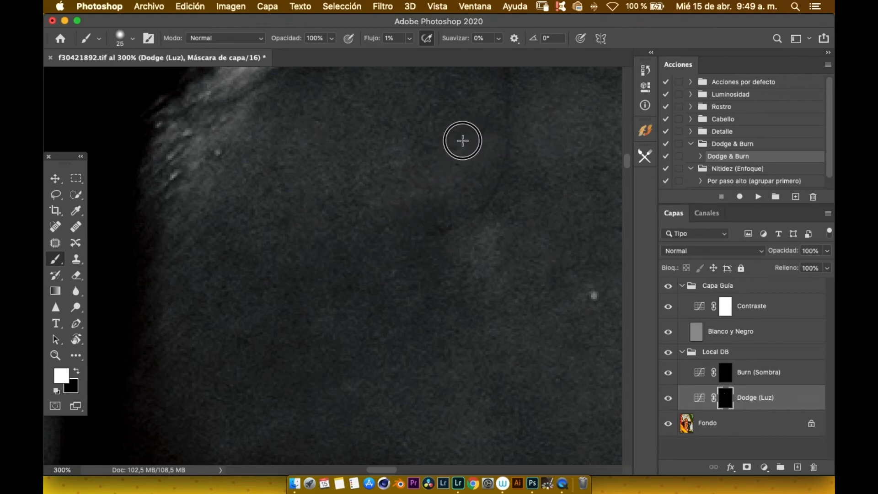
{"action": "scroll", "coordinate": [443, 153], "scroll_direction": "up", "scroll_amount": 5}
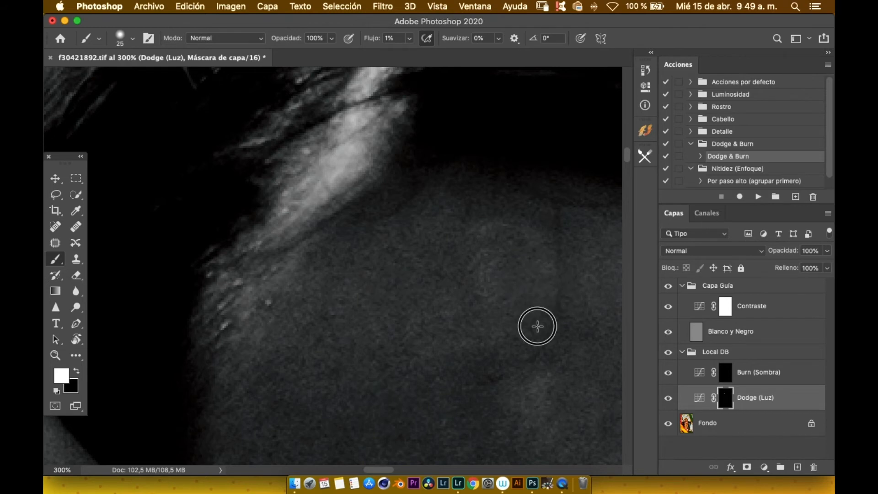
{"action": "mouse_move", "coordinate": [572, 332]}
{"action": "left_mouse_down"}
{"action": "mouse_move", "coordinate": [568, 301]}
{"action": "mouse_move", "coordinate": [601, 340]}
{"action": "left_mouse_up"}
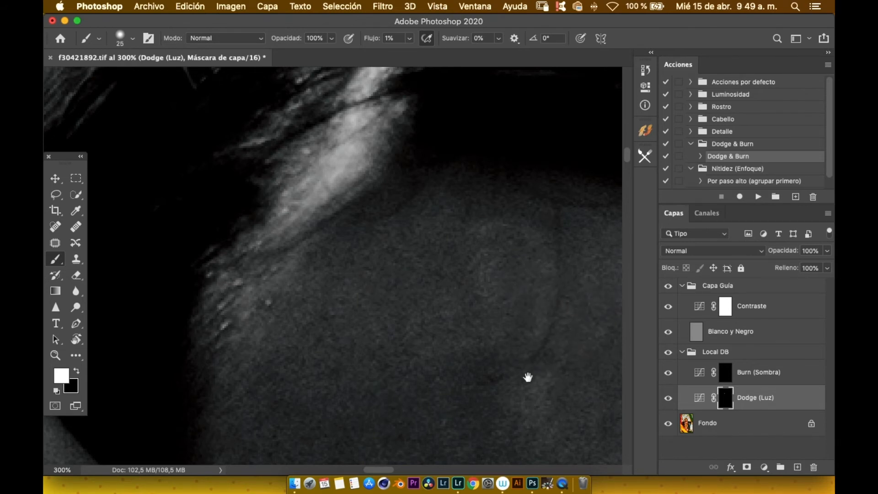
{"action": "scroll", "coordinate": [528, 375], "scroll_direction": "down", "scroll_amount": 5}
{"action": "scroll", "coordinate": [527, 374], "scroll_direction": "left", "scroll_amount": 5}
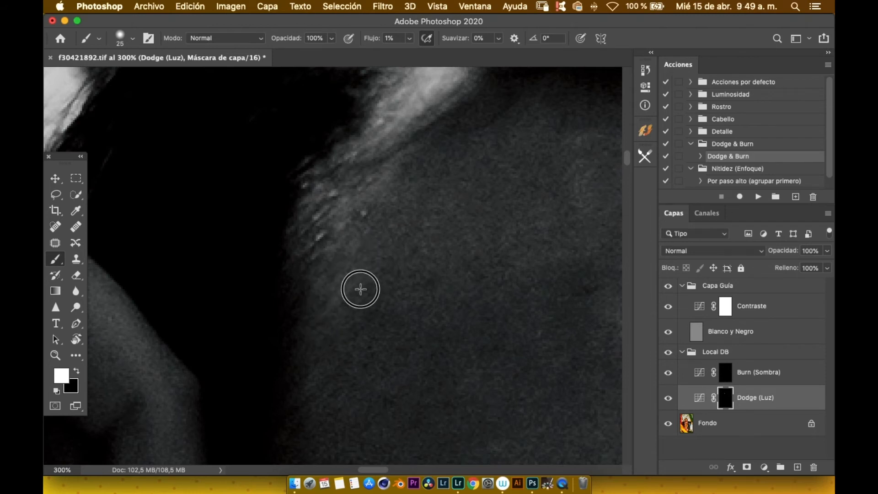
Compare the color portrait with and without the Dodge (Luz) layer, with Capa Guía temporarily hidden.
{"action": "key", "text": "super+minus"}
{"action": "key", "text": "super+minus"}
{"action": "key", "text": "super+minus"}
{"action": "key", "text": "super+minus"}
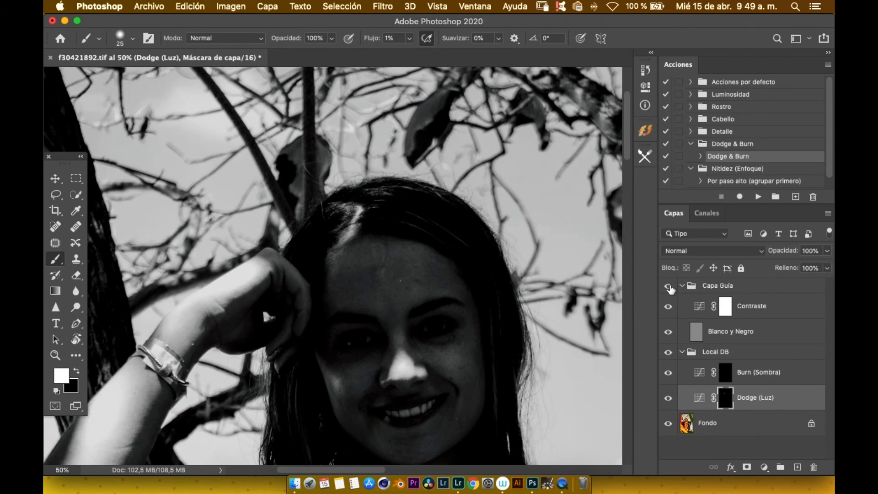
{"action": "left_click", "coordinate": [668, 286]}
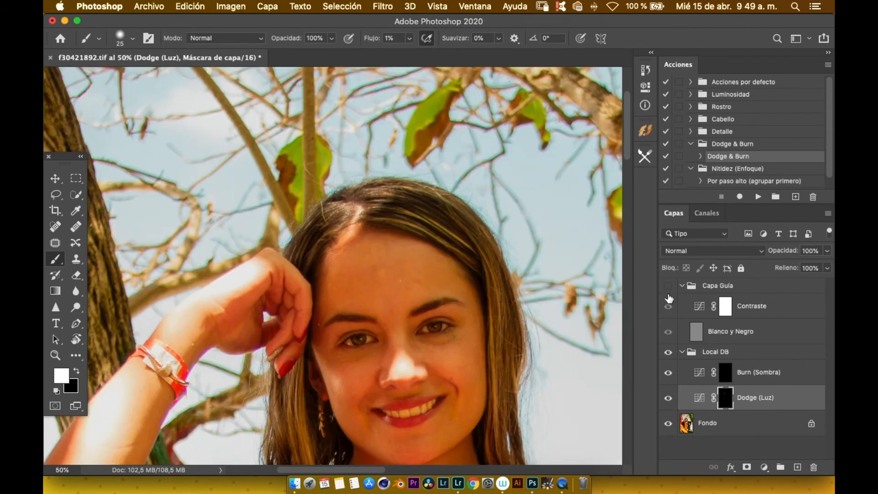
{"action": "left_click", "coordinate": [668, 398]}
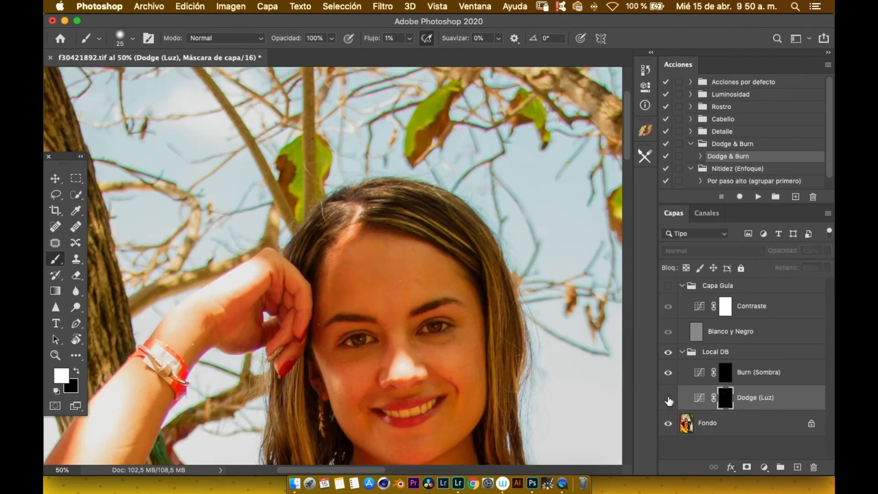
{"action": "left_click", "coordinate": [668, 399]}
{"action": "left_click", "coordinate": [668, 398]}
{"action": "left_click", "coordinate": [669, 398]}
{"action": "left_click", "coordinate": [669, 399]}
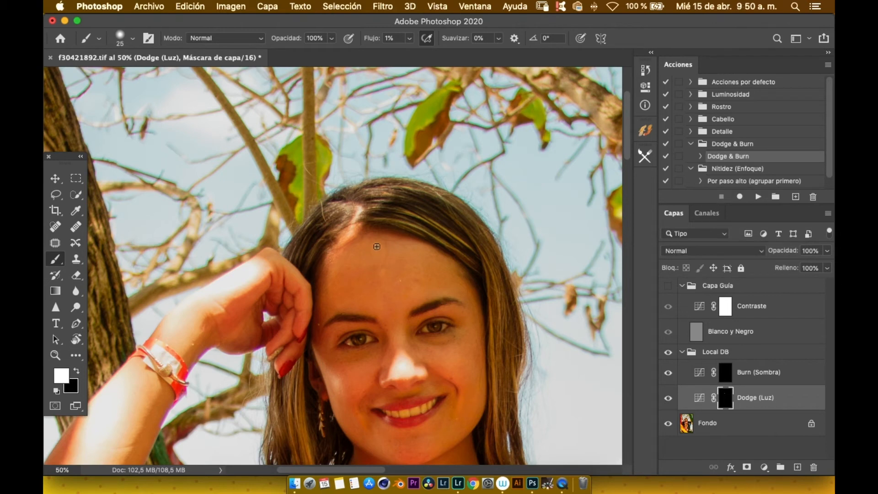
{"action": "left_click", "coordinate": [668, 286]}
Dodge the dark areas of the upper forehead below the hairline with the 25 px brush at 300% zoom.
{"action": "key", "text": "super+plus"}
{"action": "key", "text": "super+plus"}
{"action": "key", "text": "super+plus"}
{"action": "key", "text": "super+plus"}
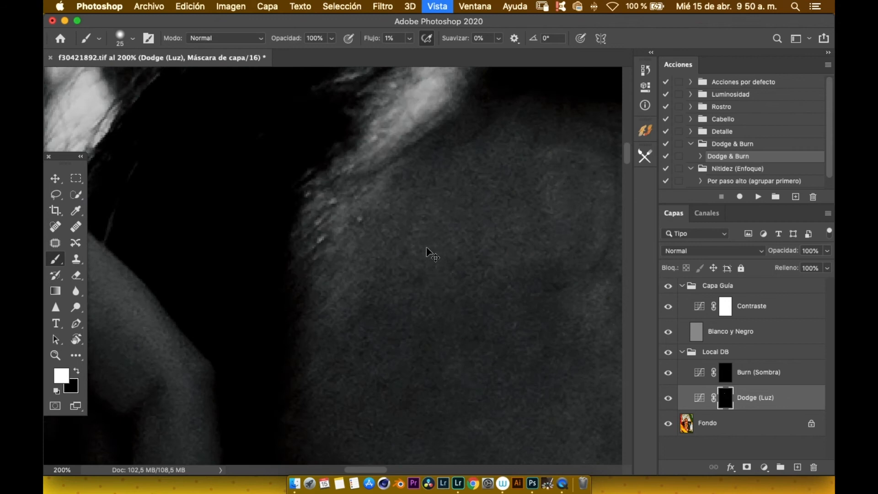
{"action": "left_click_drag", "start_coordinate": [595, 243], "coordinate": [363, 280]}
{"action": "left_click_drag", "start_coordinate": [368, 182], "coordinate": [371, 180]}
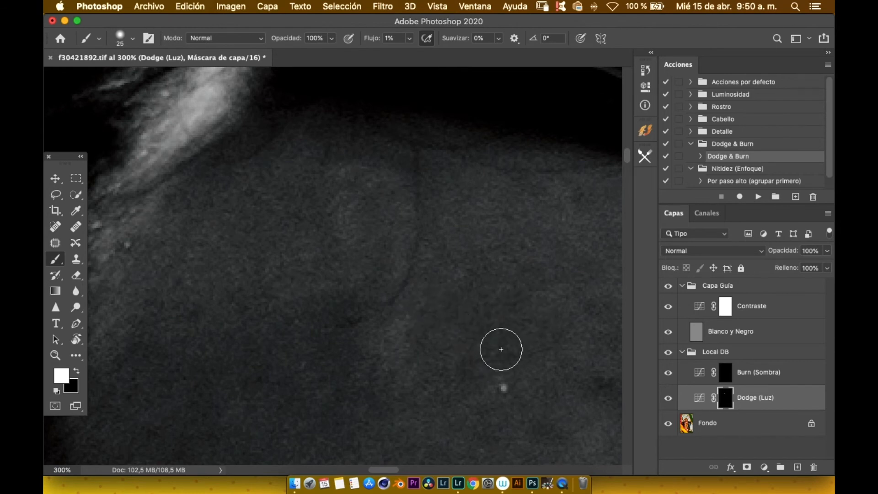
Set the brush to 13 px and 90% opacity, and dodge the small dark patches around the forehead's bright spot.
{"action": "left_click", "coordinate": [133, 38]}
{"action": "left_click_drag", "start_coordinate": [122, 78], "coordinate": [118, 77]}
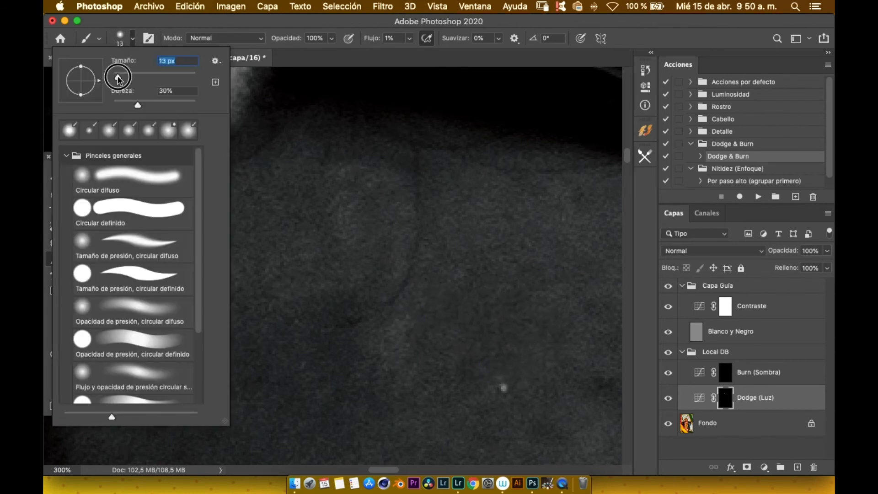
{"action": "left_click", "coordinate": [484, 361]}
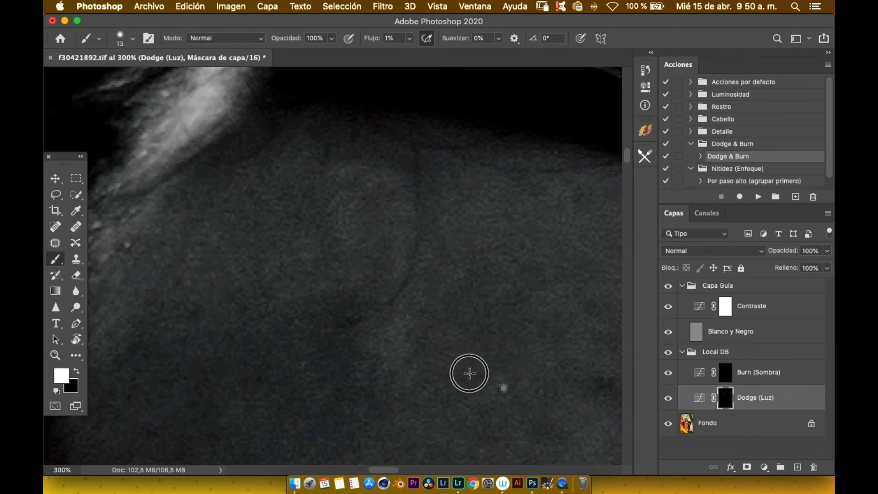
{"action": "left_click", "coordinate": [332, 38]}
{"action": "left_click_drag", "start_coordinate": [334, 54], "coordinate": [327, 53]}
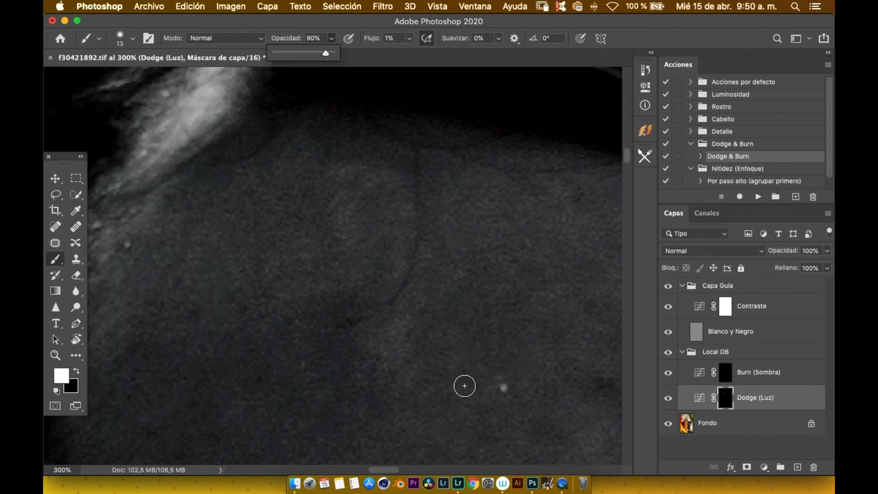
{"action": "left_click", "coordinate": [443, 352]}
{"action": "left_click_drag", "start_coordinate": [528, 416], "coordinate": [562, 287]}
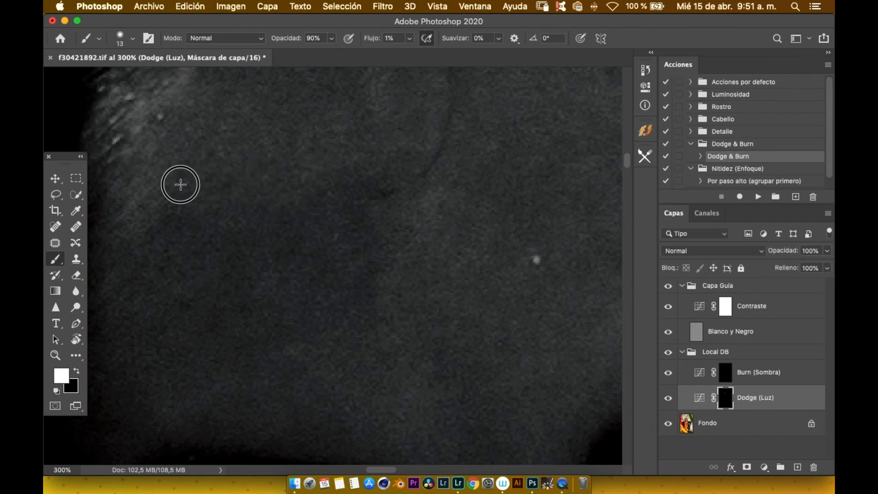
Enlarge the brush to 33 px and dodge the dark forehead areas from above the left eyebrow up to the center.
{"action": "left_click_drag", "start_coordinate": [182, 182], "coordinate": [328, 181]}
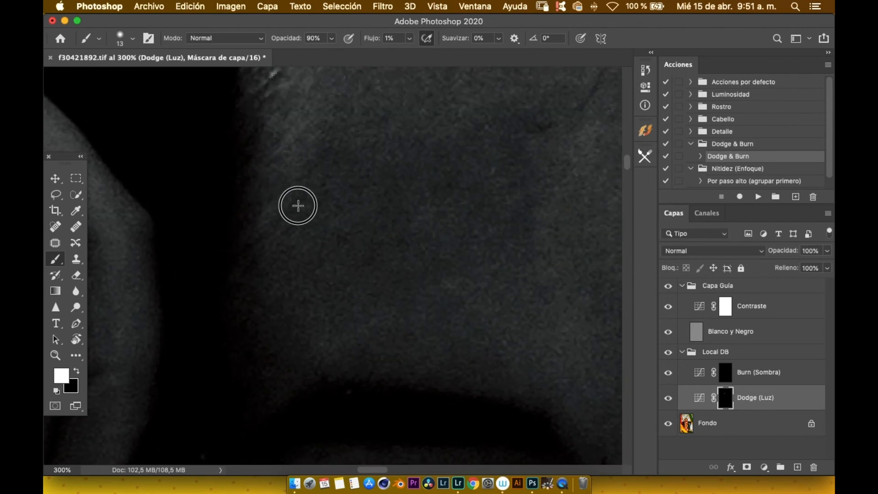
{"action": "left_click", "coordinate": [130, 42]}
{"action": "left_click", "coordinate": [132, 77]}
{"action": "left_click", "coordinate": [403, 232]}
{"action": "left_click", "coordinate": [132, 40]}
{"action": "left_click", "coordinate": [133, 76]}
{"action": "left_click", "coordinate": [406, 254]}
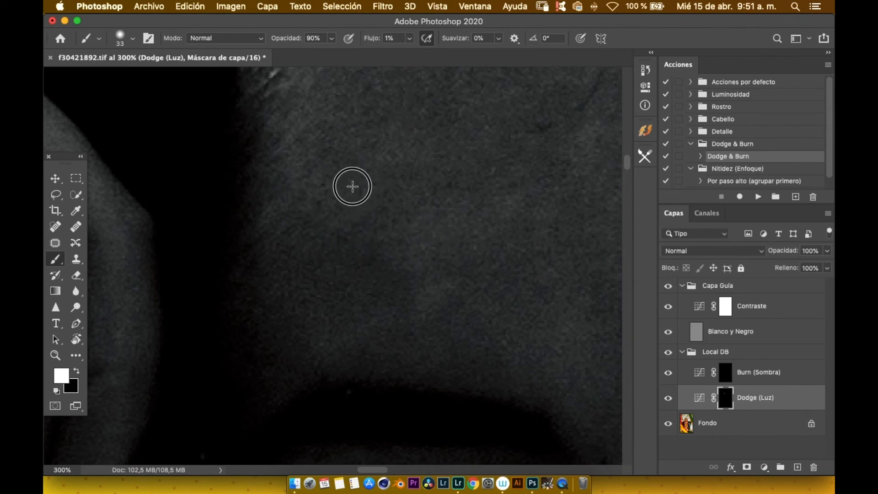
{"action": "scroll", "coordinate": [351, 187], "scroll_direction": "up", "scroll_amount": 5}
{"action": "mouse_move", "coordinate": [451, 249]}
{"action": "left_mouse_down"}
{"action": "mouse_move", "coordinate": [425, 276]}
{"action": "mouse_move", "coordinate": [398, 276]}
{"action": "mouse_move", "coordinate": [419, 238]}
{"action": "left_mouse_up"}
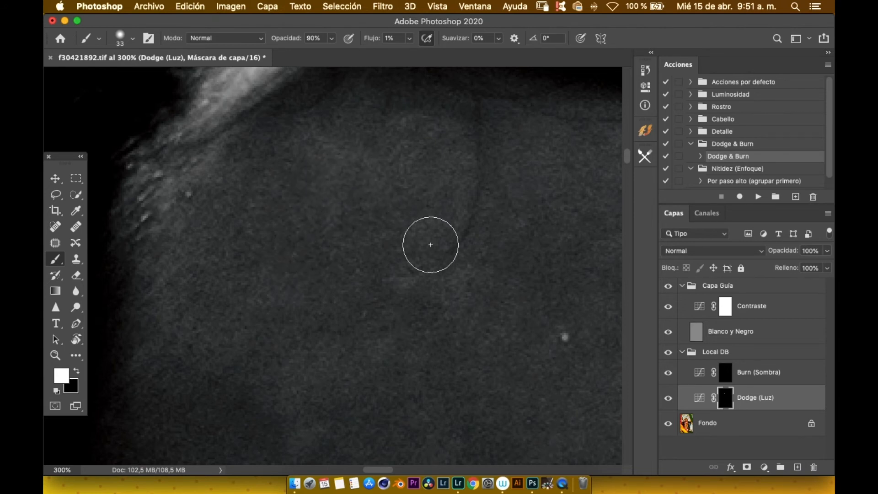
Dodge across the middle of the forehead with the 33 px brush at 100% zoom.
{"action": "key", "text": "super+minus"}
{"action": "key", "text": "super+minus"}
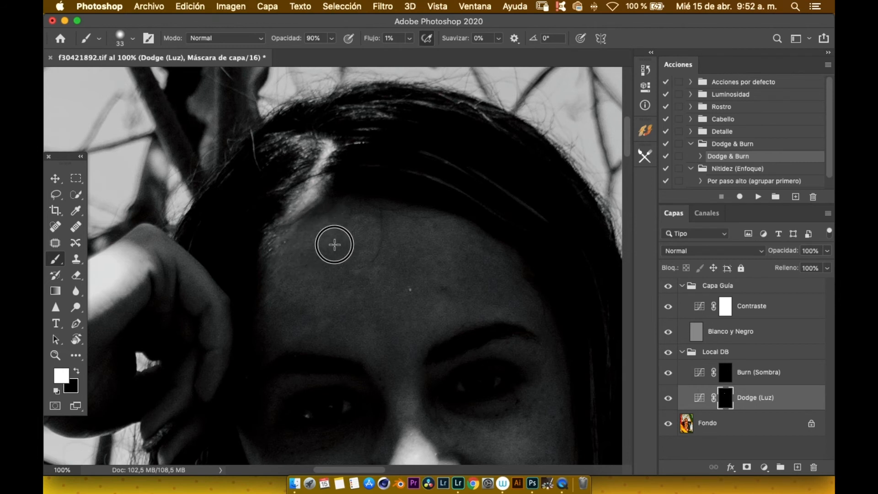
{"action": "mouse_move", "coordinate": [357, 282]}
{"action": "left_mouse_down"}
{"action": "mouse_move", "coordinate": [323, 281]}
{"action": "mouse_move", "coordinate": [345, 269]}
{"action": "mouse_move", "coordinate": [336, 247]}
{"action": "mouse_move", "coordinate": [359, 236]}
{"action": "mouse_move", "coordinate": [392, 245]}
{"action": "mouse_move", "coordinate": [385, 231]}
{"action": "mouse_move", "coordinate": [408, 248]}
{"action": "mouse_move", "coordinate": [403, 236]}
{"action": "mouse_move", "coordinate": [423, 245]}
{"action": "mouse_move", "coordinate": [403, 262]}
{"action": "mouse_move", "coordinate": [411, 273]}
{"action": "mouse_move", "coordinate": [407, 257]}
{"action": "mouse_move", "coordinate": [376, 266]}
{"action": "mouse_move", "coordinate": [406, 262]}
{"action": "mouse_move", "coordinate": [426, 273]}
{"action": "mouse_move", "coordinate": [442, 259]}
{"action": "mouse_move", "coordinate": [443, 284]}
{"action": "left_mouse_up"}
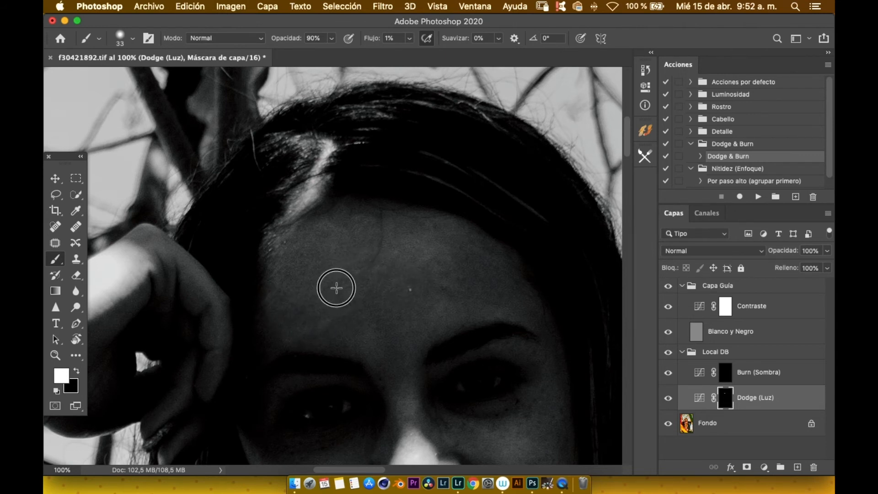
Hide Capa Guía and compare the portrait's forehead with the Dodge (Luz) layer off and on.
{"action": "left_click", "coordinate": [668, 286]}
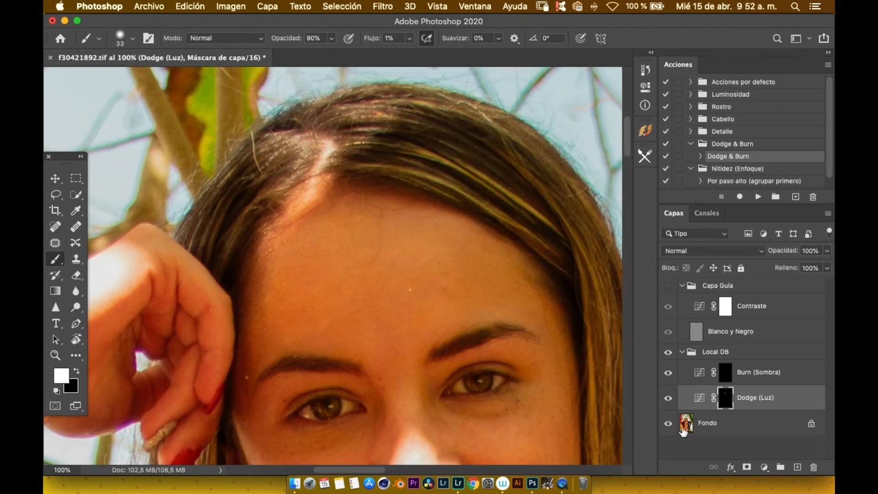
{"action": "left_click", "coordinate": [668, 398]}
{"action": "left_click", "coordinate": [669, 398]}
{"action": "key", "text": "super+minus"}
{"action": "key", "text": "super+minus"}
{"action": "key", "text": "super+minus"}
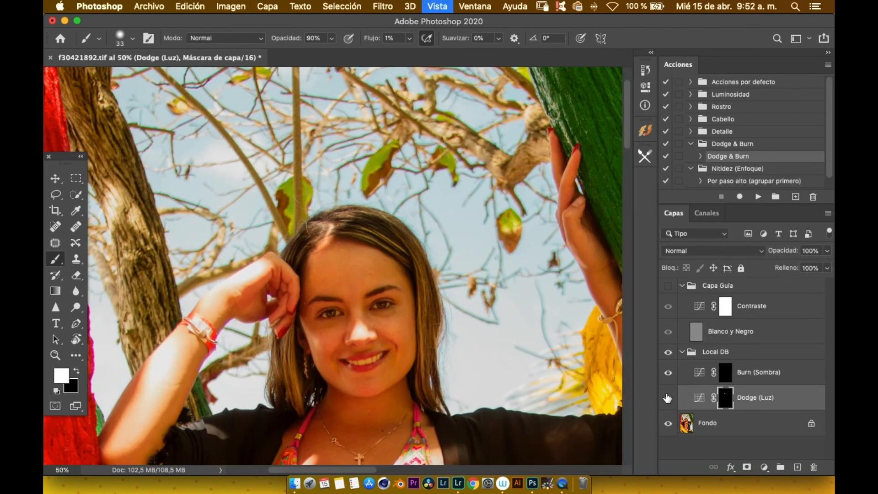
{"action": "key", "text": "super+plus"}
{"action": "key", "text": "super+plus"}
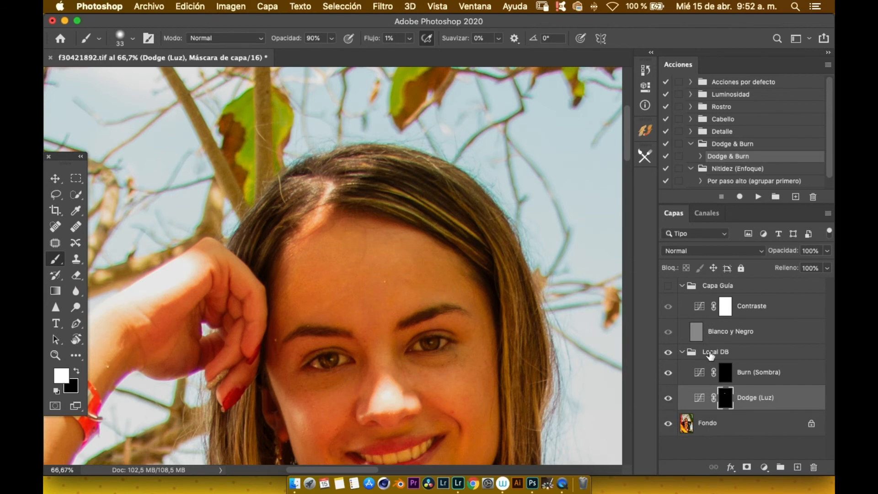
Soften the Dodge (Luz) RGB curve by moving its midpoint to input 115, output 143, and check the skin up close.
{"action": "left_click", "coordinate": [699, 399]}
{"action": "double_click", "coordinate": [696, 400]}
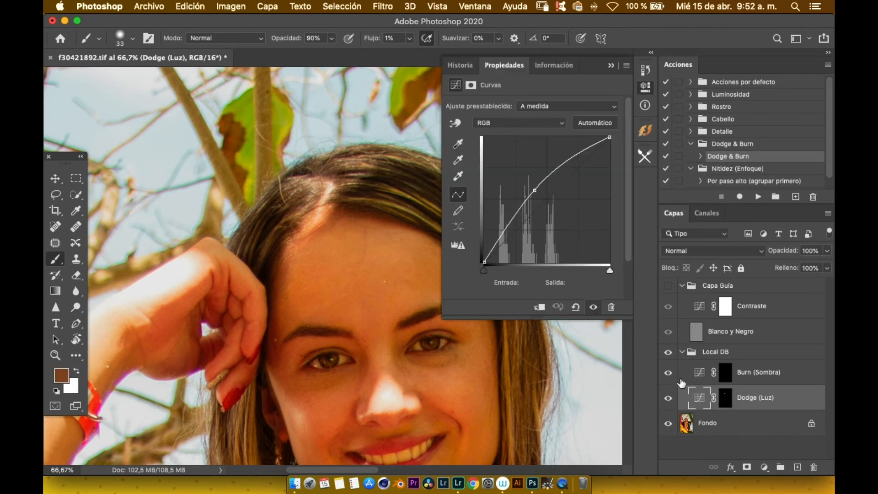
{"action": "left_click", "coordinate": [533, 190]}
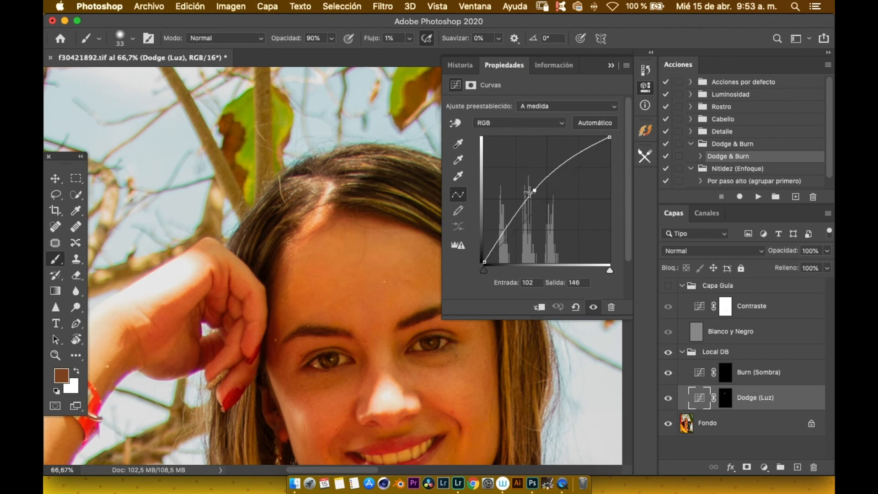
{"action": "left_click_drag", "start_coordinate": [534, 190], "coordinate": [540, 192]}
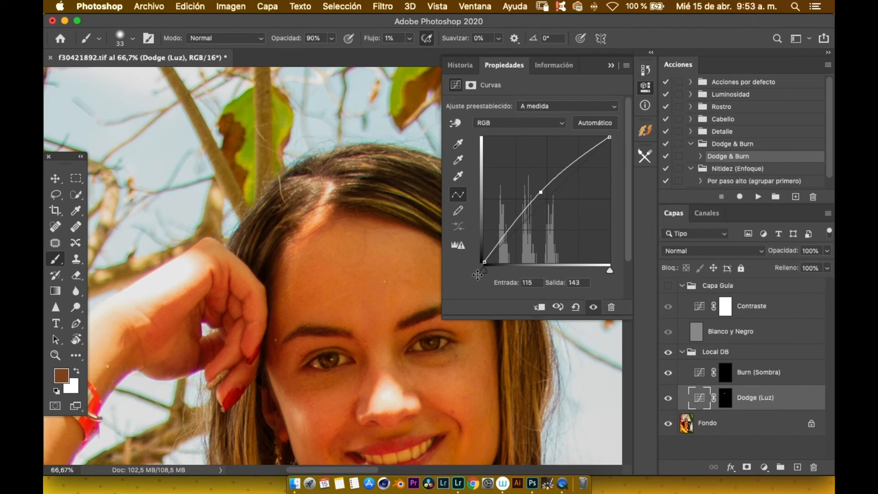
{"action": "key", "text": "super+plus"}
{"action": "key", "text": "super+plus"}
{"action": "key", "text": "super+plus"}
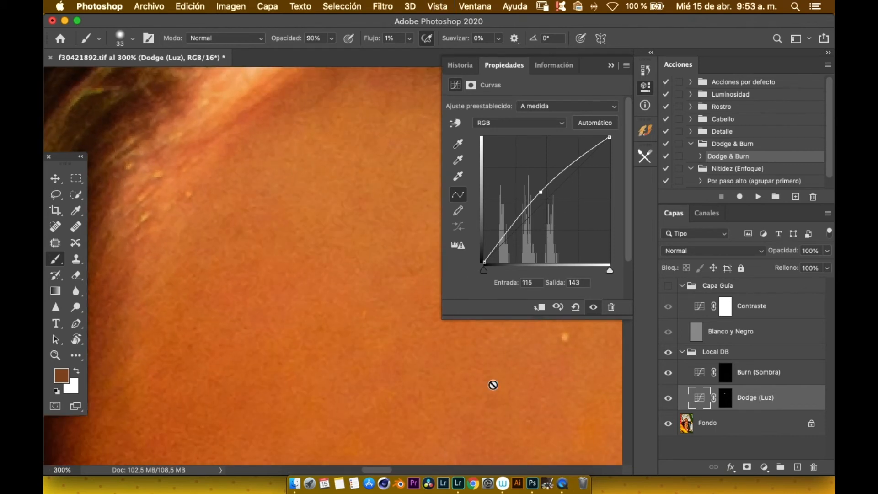
{"action": "key", "text": "super+minus"}
{"action": "key", "text": "super+minus"}
{"action": "key", "text": "super+minus"}
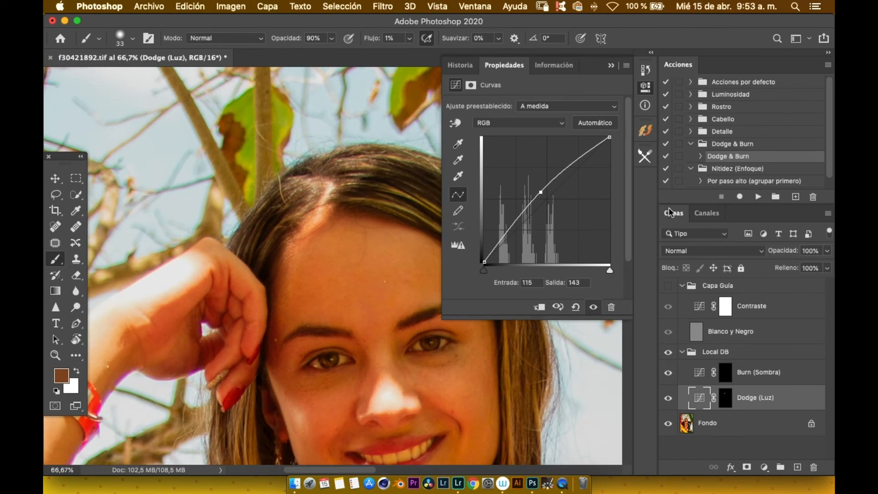
Show Capa Guía again, close the curve properties, and target the Dodge (Luz) mask with white as the foreground color.
{"action": "left_click", "coordinate": [668, 286]}
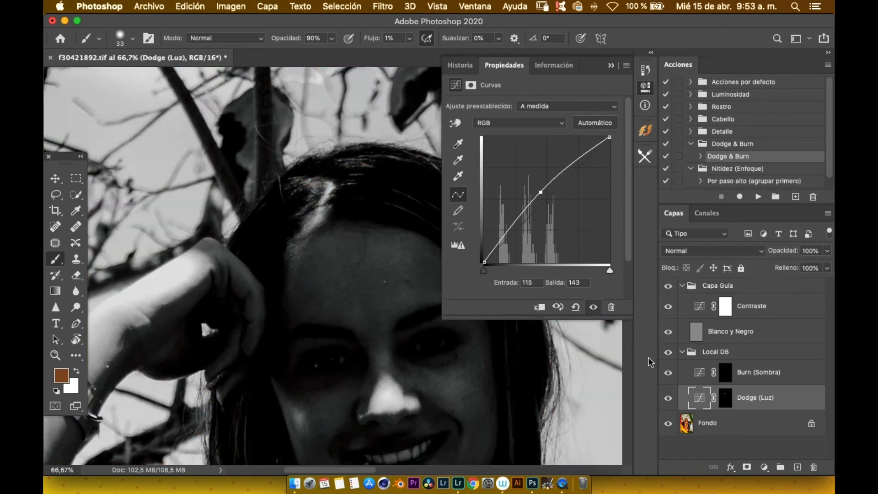
{"action": "left_click", "coordinate": [610, 67]}
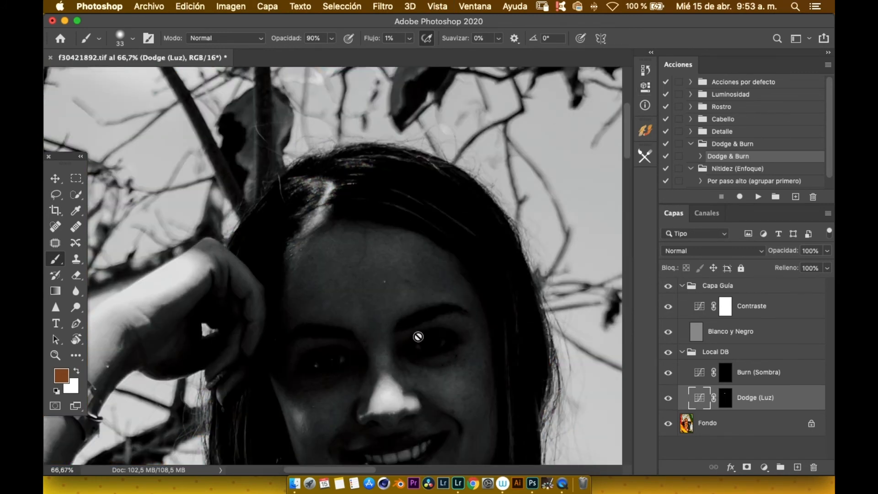
{"action": "key", "text": "super+plus"}
{"action": "key", "text": "super+plus"}
{"action": "key", "text": "super+plus"}
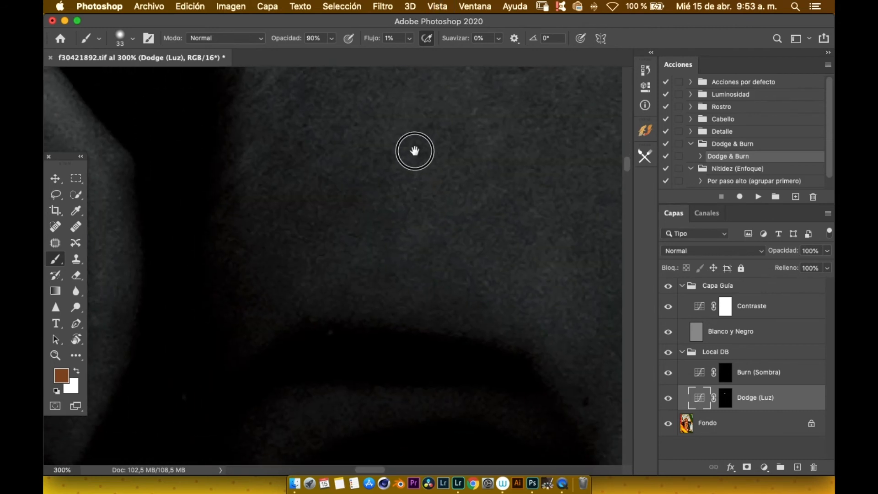
{"action": "left_click", "coordinate": [719, 406]}
{"action": "key", "text": "d"}
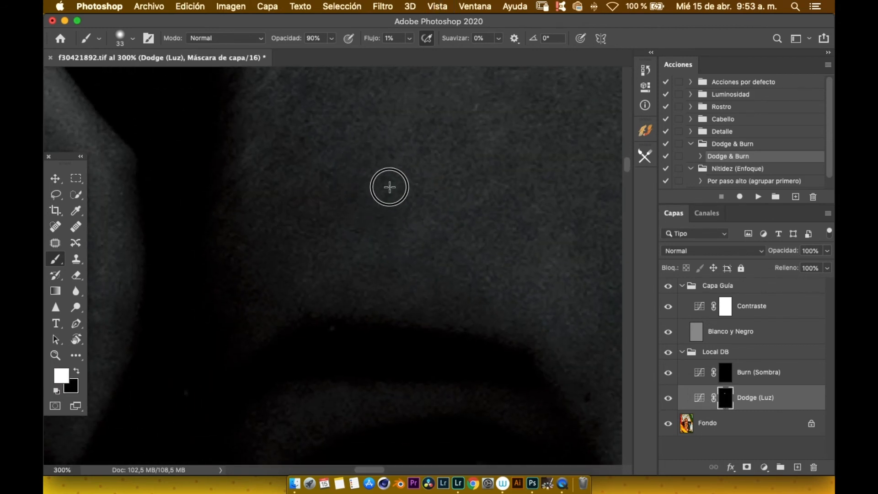
Dodge the dark patches above the left eyebrow and on the upper forehead near the hairline with the 33 px brush.
{"action": "mouse_move", "coordinate": [389, 189]}
{"action": "left_mouse_down"}
{"action": "mouse_move", "coordinate": [421, 201]}
{"action": "mouse_move", "coordinate": [403, 200]}
{"action": "mouse_move", "coordinate": [414, 196]}
{"action": "left_mouse_up"}
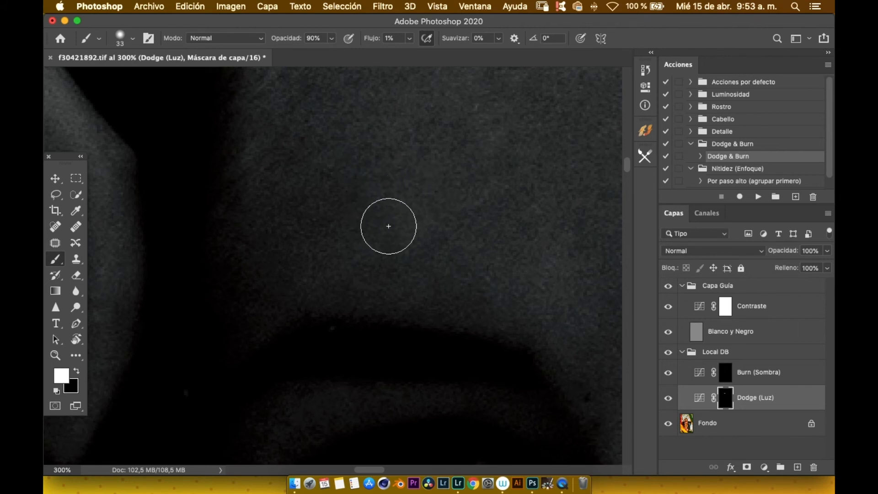
{"action": "mouse_move", "coordinate": [401, 261]}
{"action": "left_mouse_down"}
{"action": "mouse_move", "coordinate": [444, 235]}
{"action": "mouse_move", "coordinate": [450, 194]}
{"action": "mouse_move", "coordinate": [406, 352]}
{"action": "left_mouse_up"}
{"action": "left_click_drag", "start_coordinate": [392, 284], "coordinate": [427, 296]}
{"action": "mouse_move", "coordinate": [303, 180]}
{"action": "left_mouse_down"}
{"action": "mouse_move", "coordinate": [275, 186]}
{"action": "mouse_move", "coordinate": [290, 172]}
{"action": "mouse_move", "coordinate": [302, 182]}
{"action": "mouse_move", "coordinate": [316, 178]}
{"action": "mouse_move", "coordinate": [304, 164]}
{"action": "mouse_move", "coordinate": [288, 292]}
{"action": "left_mouse_up"}
{"action": "left_click_drag", "start_coordinate": [266, 229], "coordinate": [250, 210]}
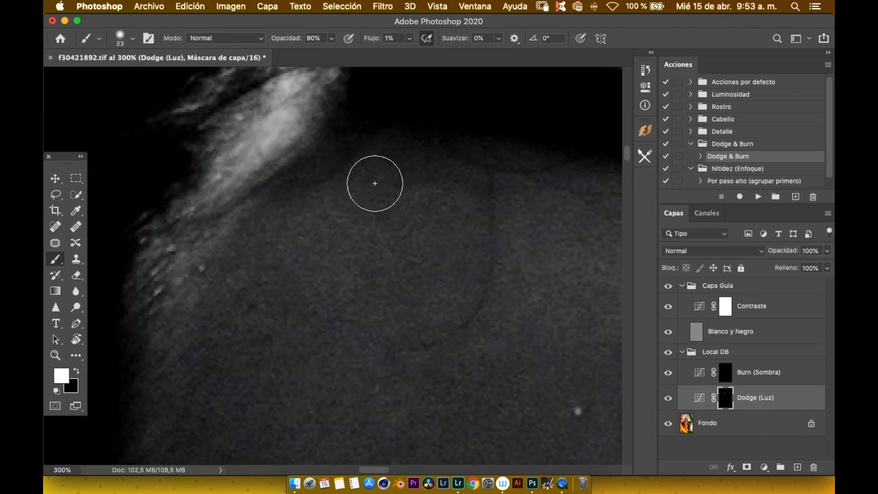
{"action": "left_click_drag", "start_coordinate": [432, 140], "coordinate": [442, 147]}
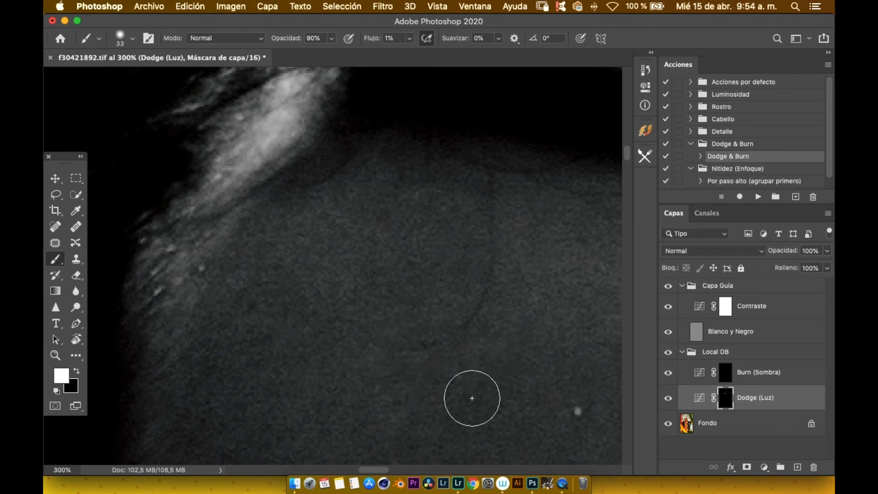
{"action": "scroll", "coordinate": [480, 384], "scroll_direction": "down", "scroll_amount": 5}
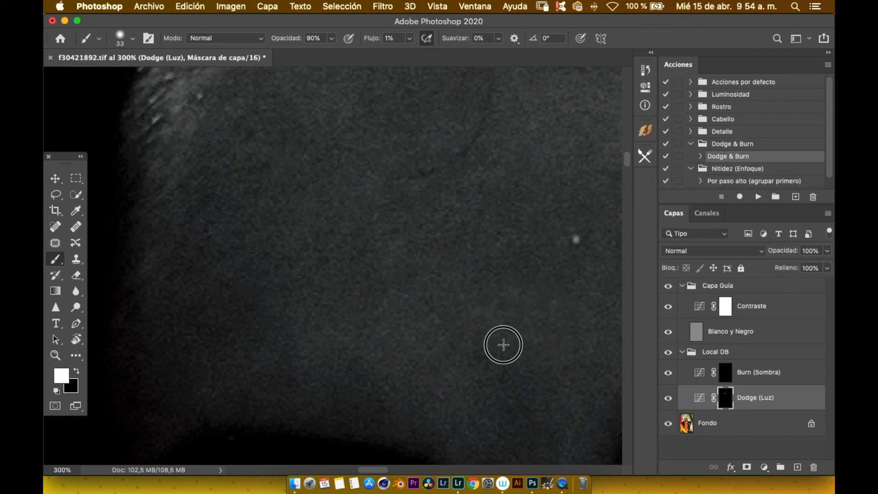
Dodge the remaining dark patches across the forehead on the Dodge (Luz) mask, raising the brush opacity to 100%.
{"action": "mouse_move", "coordinate": [545, 396]}
{"action": "left_mouse_down"}
{"action": "mouse_move", "coordinate": [492, 251]}
{"action": "mouse_move", "coordinate": [578, 465]}
{"action": "mouse_move", "coordinate": [509, 397]}
{"action": "mouse_move", "coordinate": [538, 404]}
{"action": "left_mouse_up"}
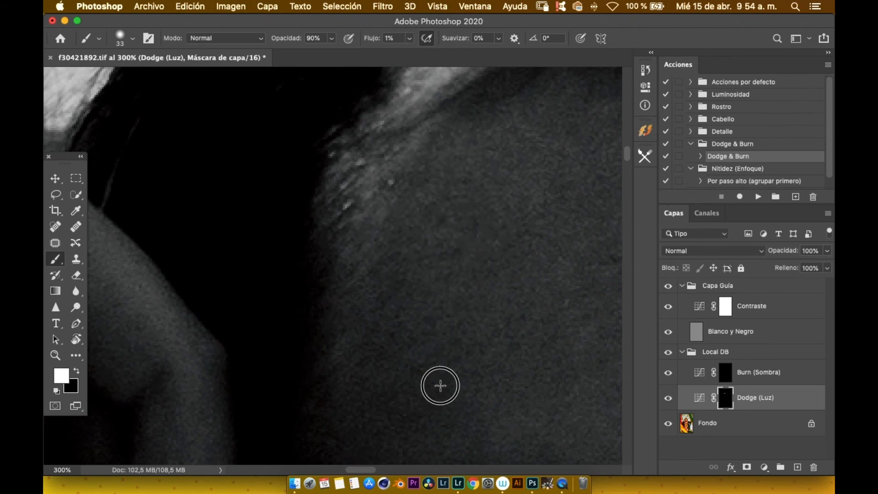
{"action": "key", "text": "super+minus"}
{"action": "key", "text": "super+minus"}
{"action": "key", "text": "super+minus"}
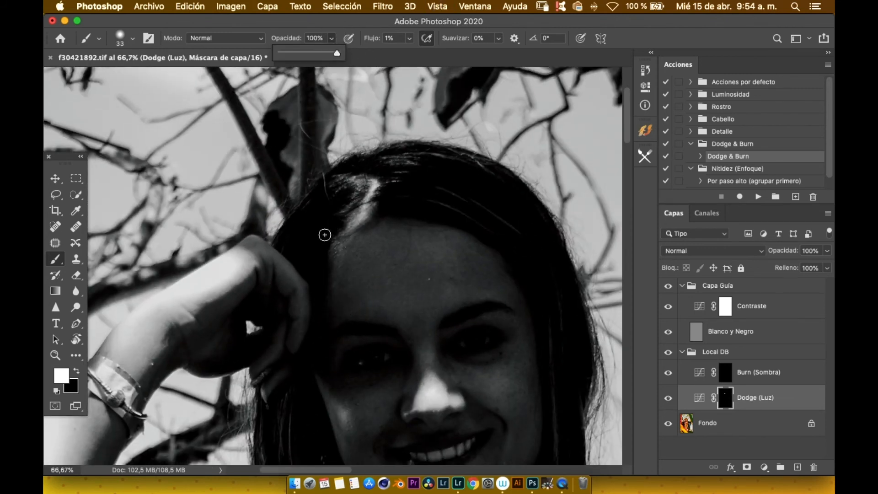
{"action": "left_click", "coordinate": [340, 274]}
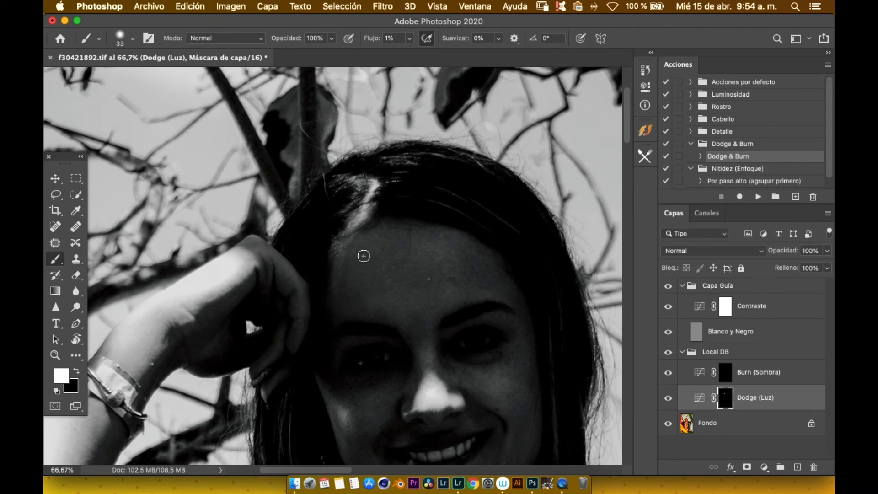
{"action": "key", "text": "super+plus"}
{"action": "key", "text": "super+plus"}
{"action": "key", "text": "super+plus"}
{"action": "mouse_move", "coordinate": [450, 287]}
{"action": "left_mouse_down"}
{"action": "mouse_move", "coordinate": [355, 168]}
{"action": "mouse_move", "coordinate": [288, 176]}
{"action": "mouse_move", "coordinate": [349, 286]}
{"action": "left_mouse_up"}
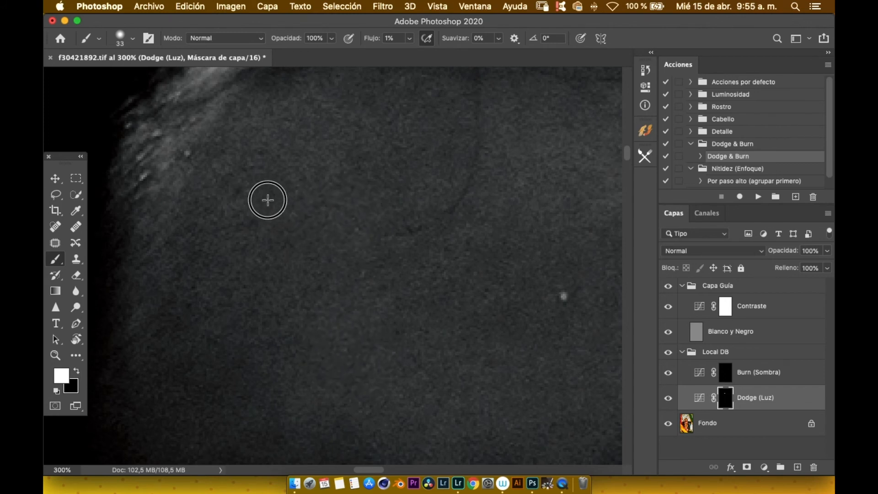
Hide Capa Guía and compare the portrait with the Dodge (Luz) layer off and on.
{"action": "key", "text": "super+minus"}
{"action": "key", "text": "super+minus"}
{"action": "key", "text": "super+minus"}
{"action": "key", "text": "super+minus"}
{"action": "key", "text": "super+minus"}
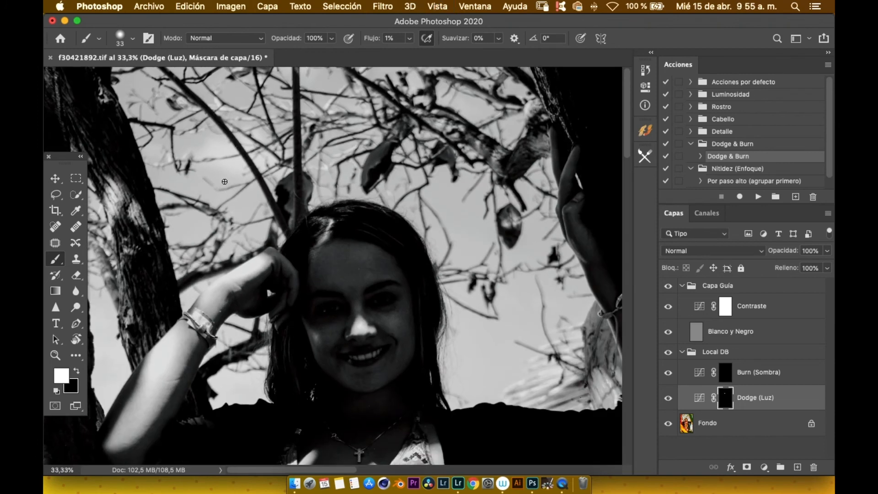
{"action": "left_click", "coordinate": [668, 287]}
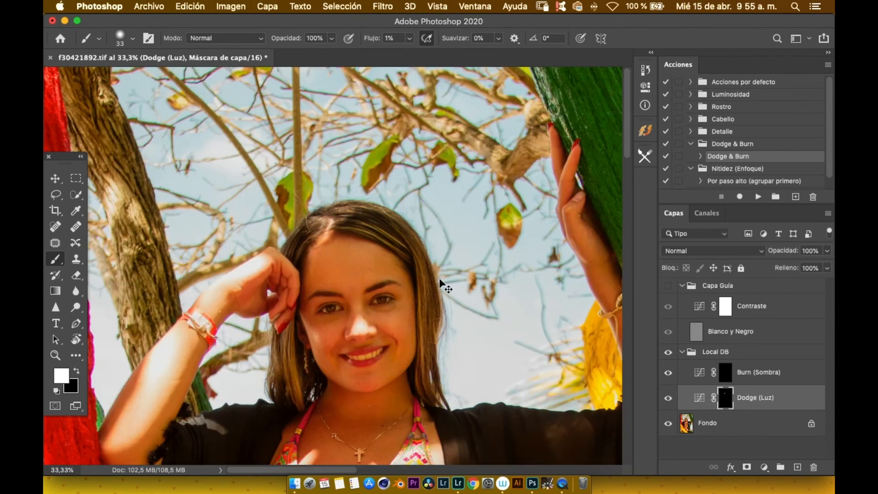
{"action": "key", "text": "super+plus"}
{"action": "left_click", "coordinate": [669, 398]}
{"action": "left_click", "coordinate": [669, 398]}
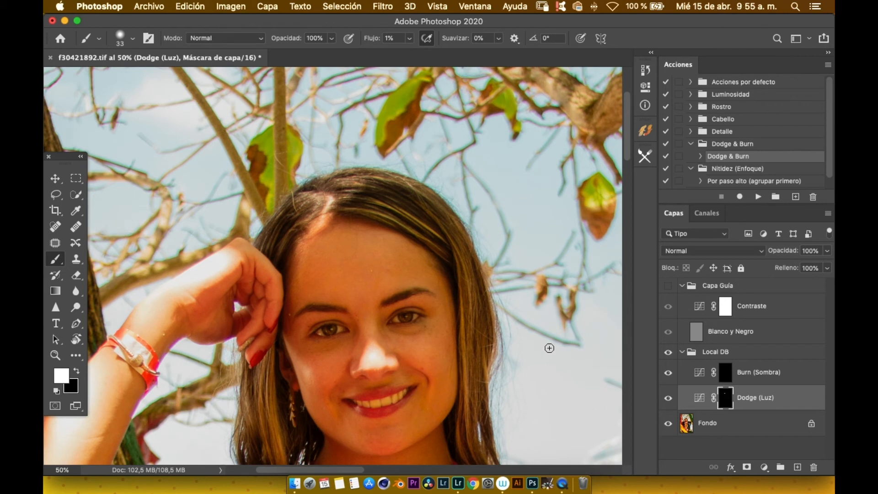
{"action": "left_click", "coordinate": [668, 398]}
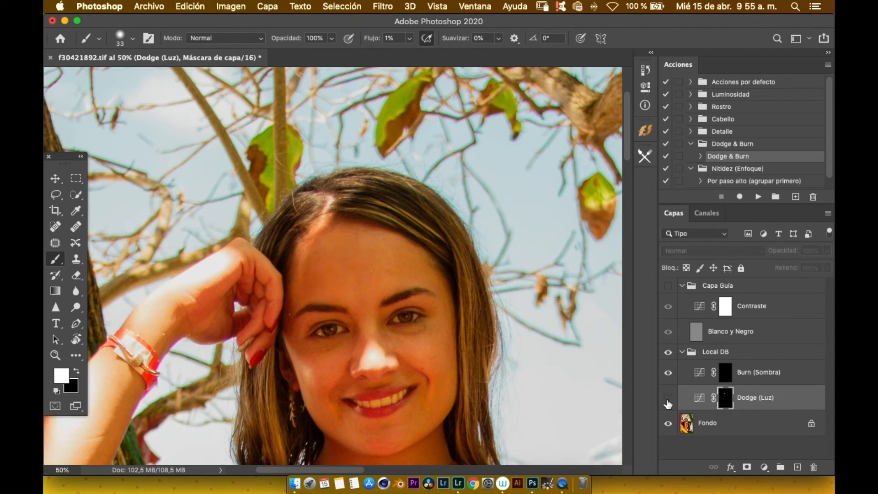
{"action": "left_click", "coordinate": [669, 399]}
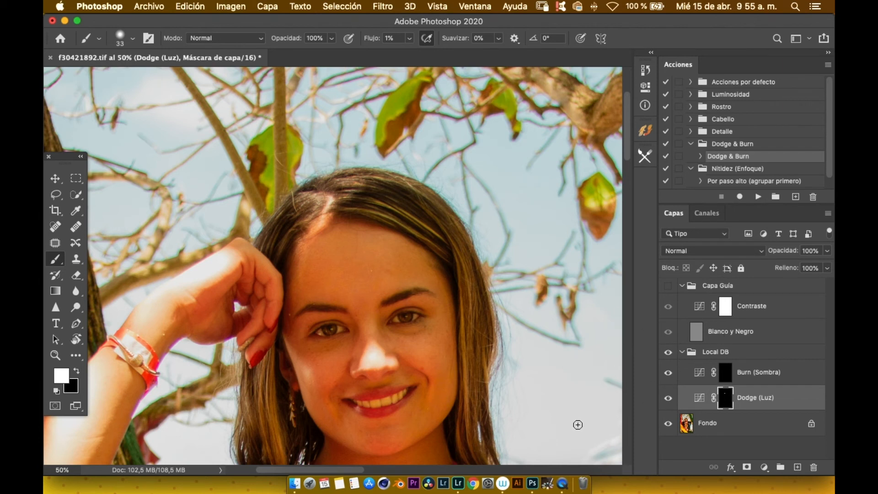
Show Capa Guía and burn the bright forehead edge along the hairline on the Burn (Sombra) mask with white at 64% brush opacity.
{"action": "left_click", "coordinate": [724, 376]}
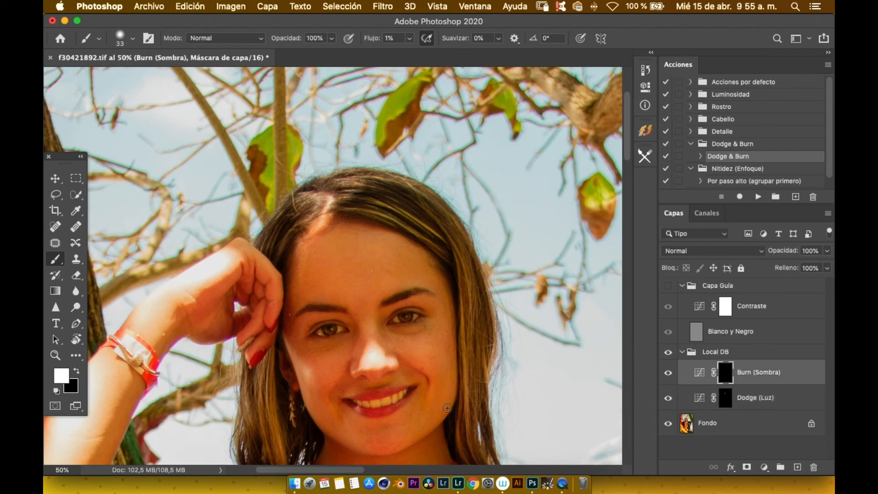
{"action": "key", "text": "super+plus"}
{"action": "key", "text": "super+plus"}
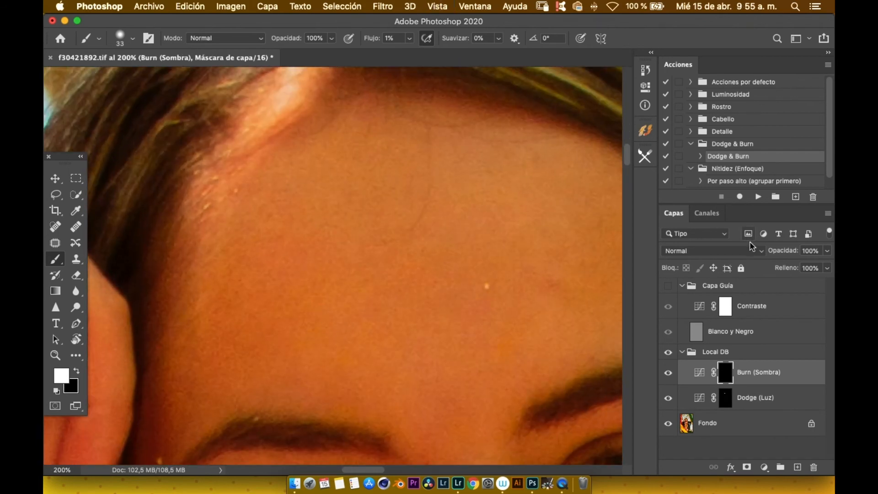
{"action": "left_click", "coordinate": [669, 286]}
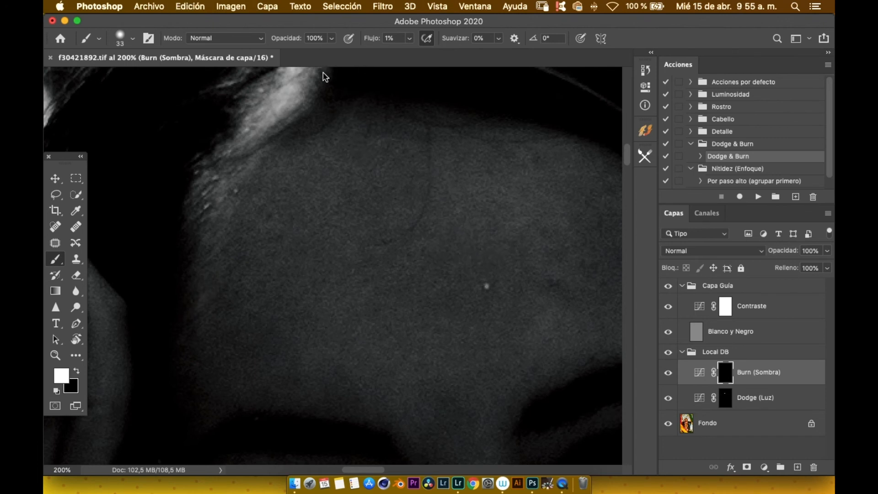
{"action": "left_click", "coordinate": [331, 39]}
{"action": "left_click_drag", "start_coordinate": [332, 55], "coordinate": [310, 54]}
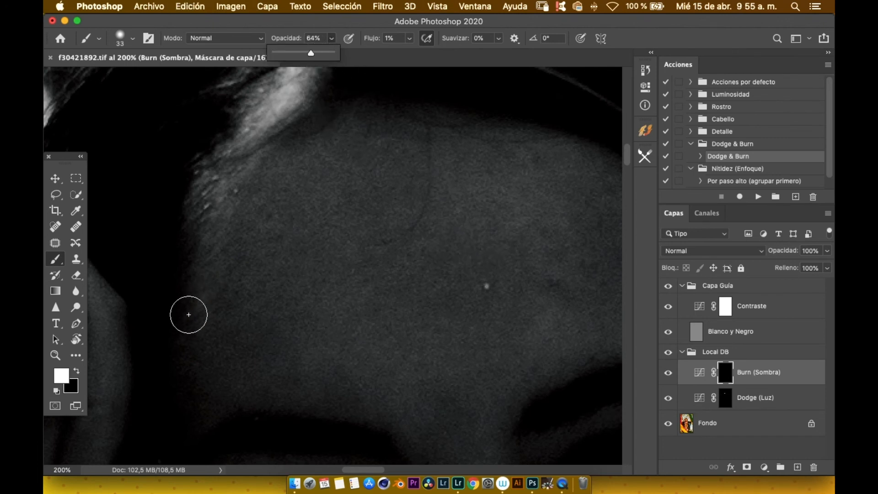
{"action": "left_click", "coordinate": [191, 313]}
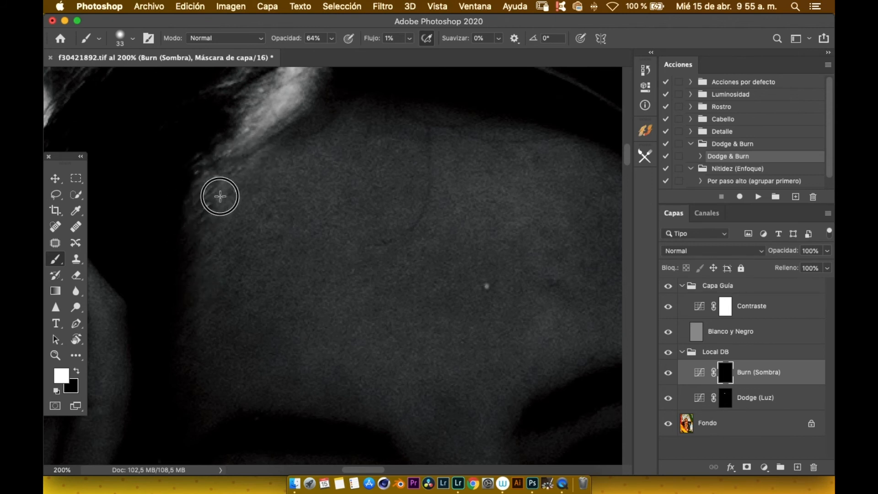
{"action": "left_click_drag", "start_coordinate": [225, 157], "coordinate": [131, 317]}
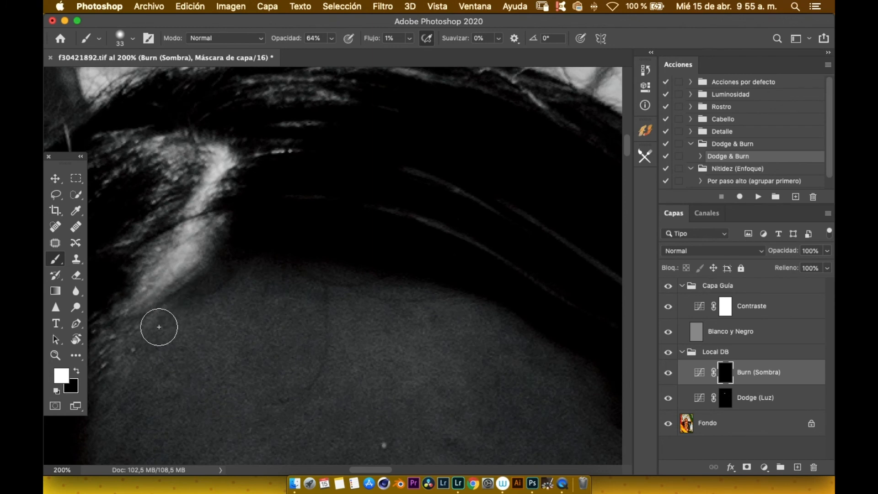
{"action": "left_click_drag", "start_coordinate": [177, 349], "coordinate": [242, 198]}
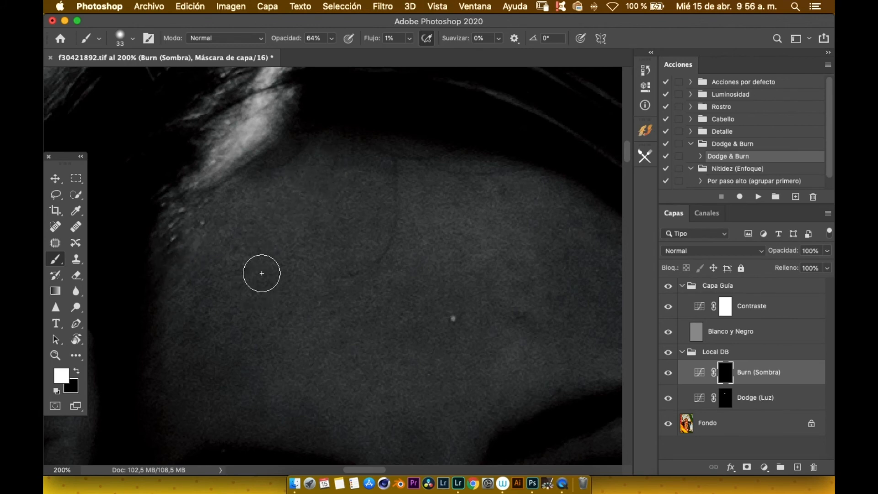
Compare the portrait with the Local DB group off and on, first under Capa Guía and then in color.
{"action": "key", "text": "super+minus"}
{"action": "key", "text": "super+minus"}
{"action": "key", "text": "super+minus"}
{"action": "key", "text": "super+minus"}
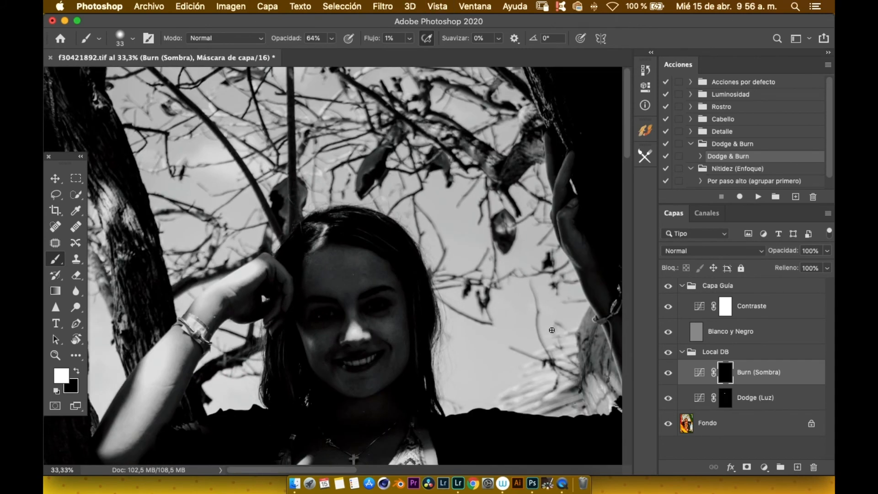
{"action": "left_click", "coordinate": [668, 352]}
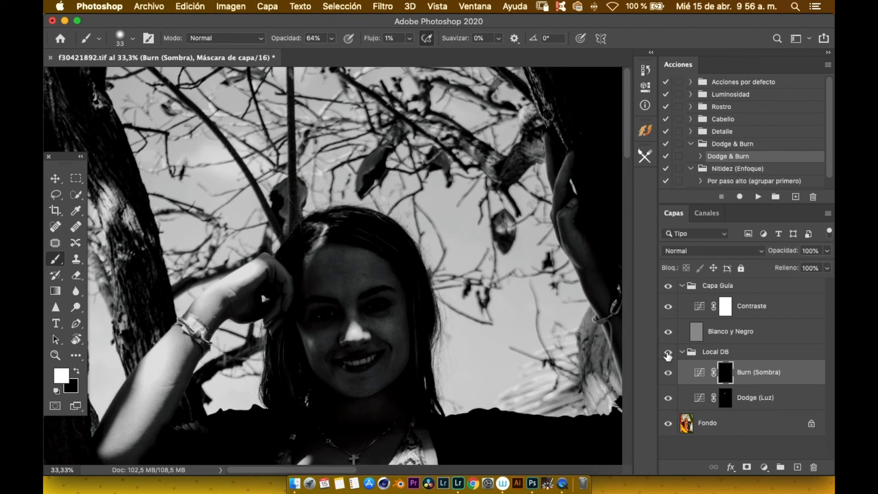
{"action": "left_click", "coordinate": [668, 352]}
{"action": "left_click", "coordinate": [668, 286]}
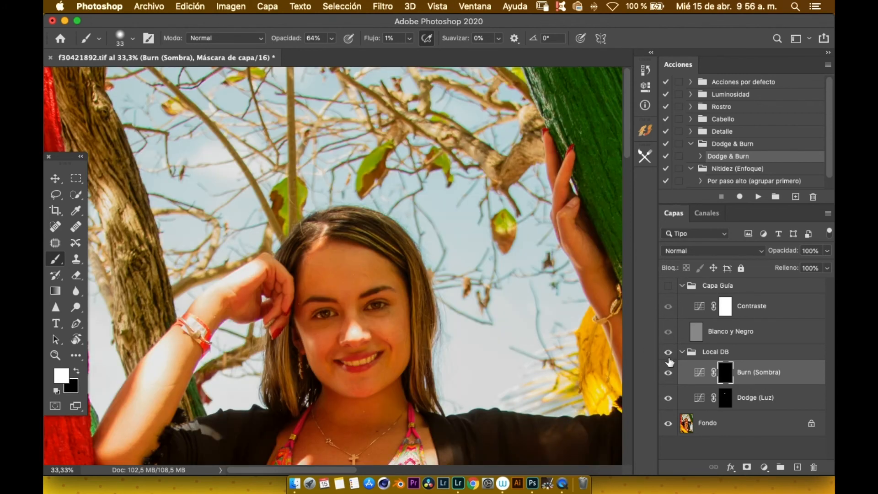
{"action": "left_click", "coordinate": [668, 352]}
{"action": "left_click", "coordinate": [669, 352]}
{"action": "left_click", "coordinate": [668, 352]}
{"action": "left_click", "coordinate": [668, 352]}
{"action": "key", "text": "super+plus"}
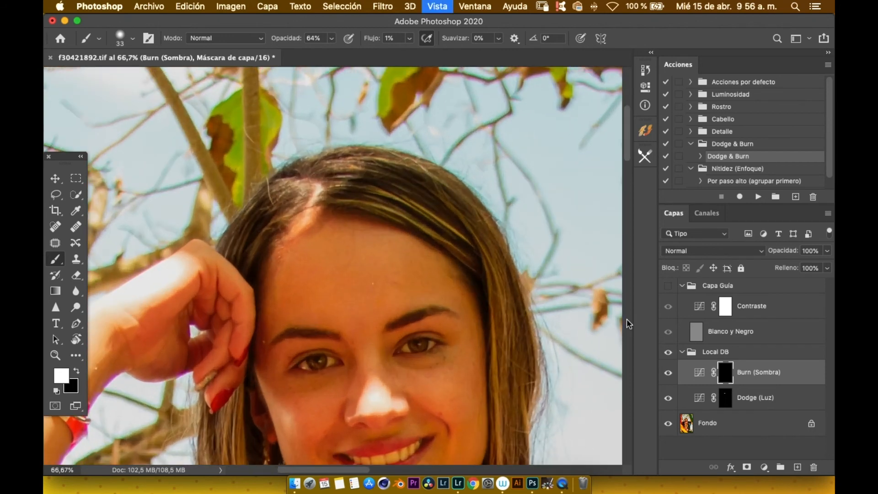
{"action": "key", "text": "super+plus"}
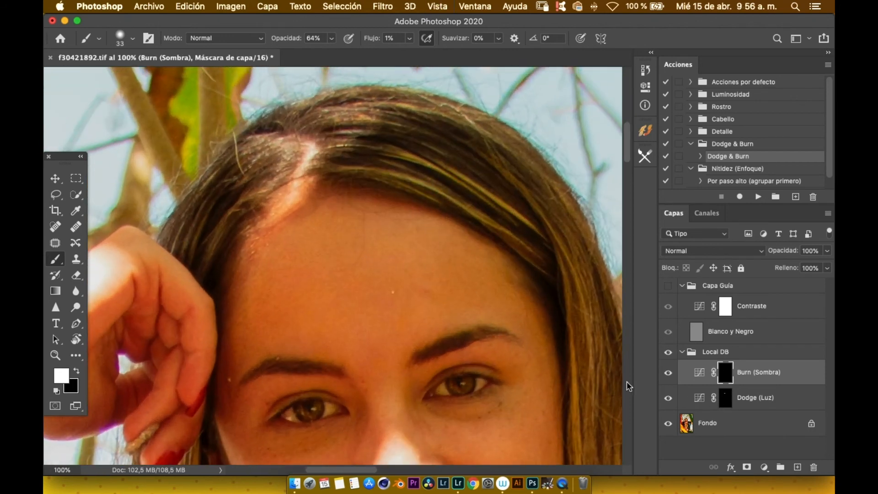
{"action": "key", "text": "super+z"}
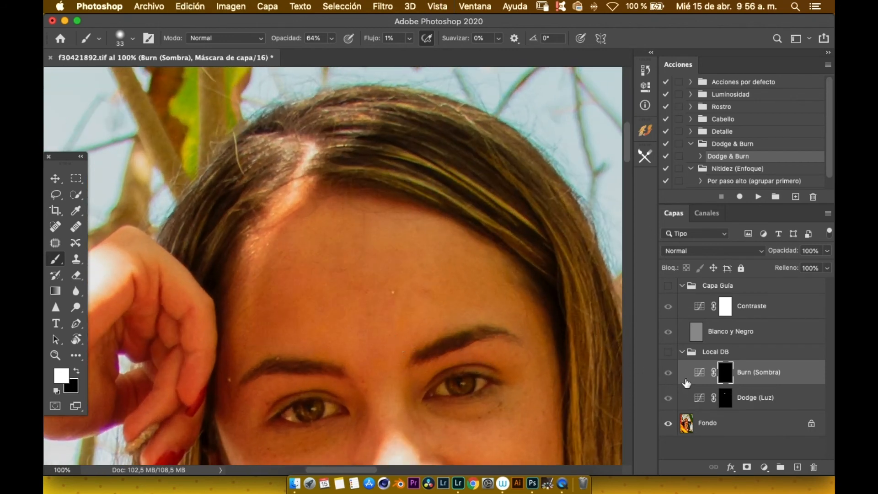
Check the forehead retouch with Capa Guía on and off, and switch the foreground color to black.
{"action": "left_click", "coordinate": [668, 286]}
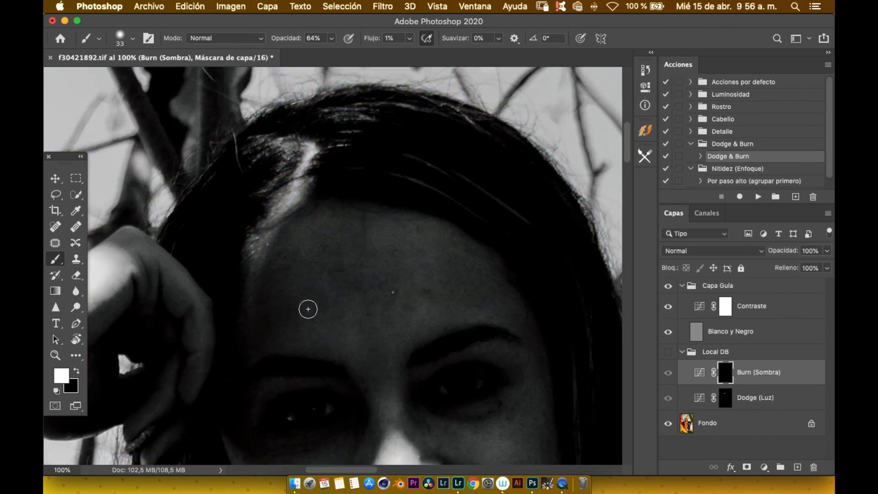
{"action": "left_click", "coordinate": [668, 352]}
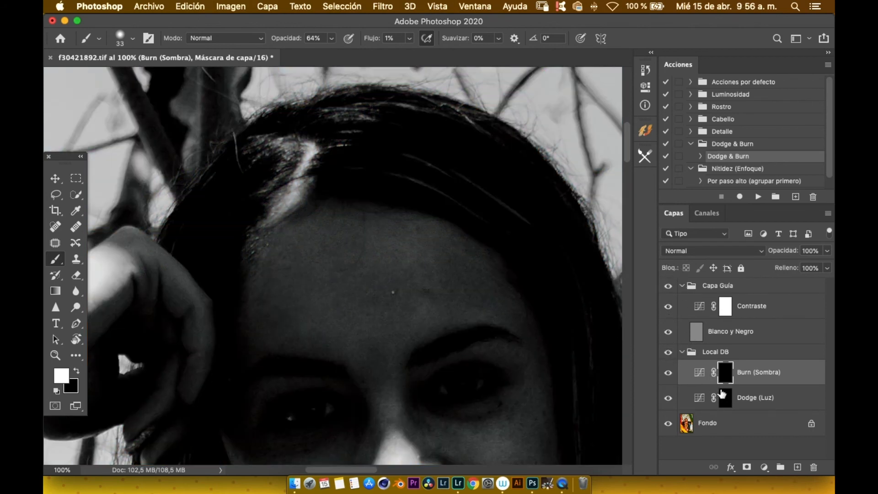
{"action": "left_click", "coordinate": [668, 285]}
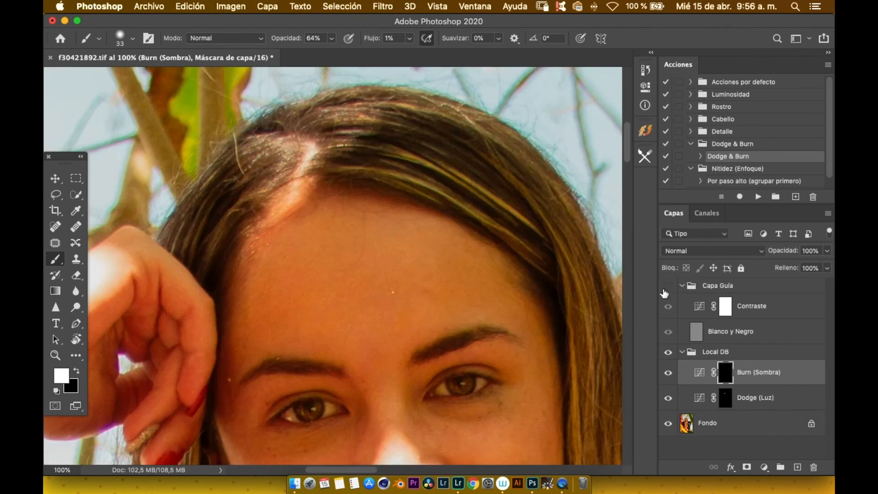
{"action": "left_click", "coordinate": [669, 353]}
{"action": "key", "text": "x"}
{"action": "left_click", "coordinate": [673, 289]}
{"action": "left_click", "coordinate": [673, 288]}
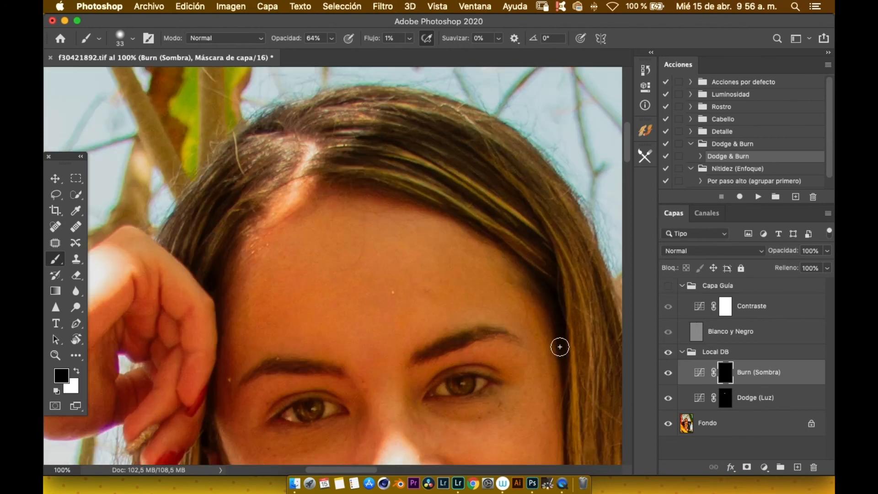
Toggle the Local DB group repeatedly in color to compare the whole face and forehead before and after the retouch.
{"action": "key", "text": "super+minus"}
{"action": "key", "text": "super+minus"}
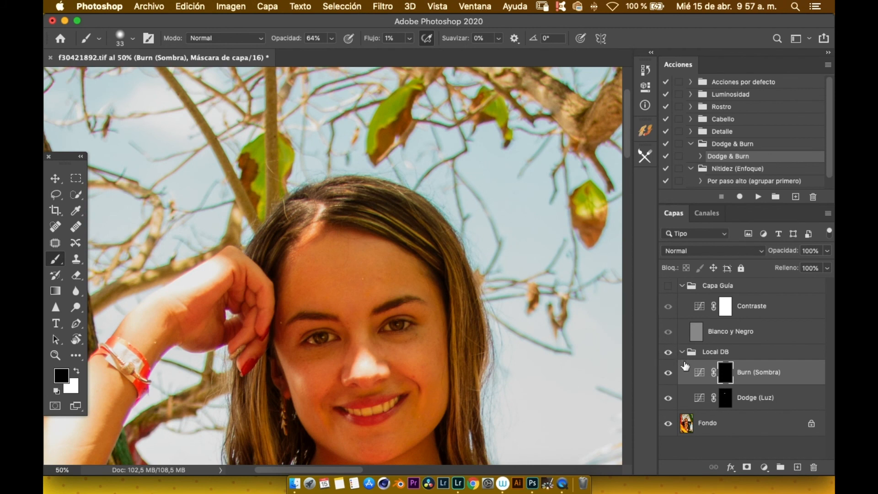
{"action": "left_click", "coordinate": [669, 353]}
{"action": "left_click", "coordinate": [670, 353]}
{"action": "left_click", "coordinate": [671, 353]}
{"action": "left_click", "coordinate": [671, 354]}
{"action": "left_click", "coordinate": [670, 354]}
{"action": "left_click", "coordinate": [670, 353]}
{"action": "left_click", "coordinate": [670, 354]}
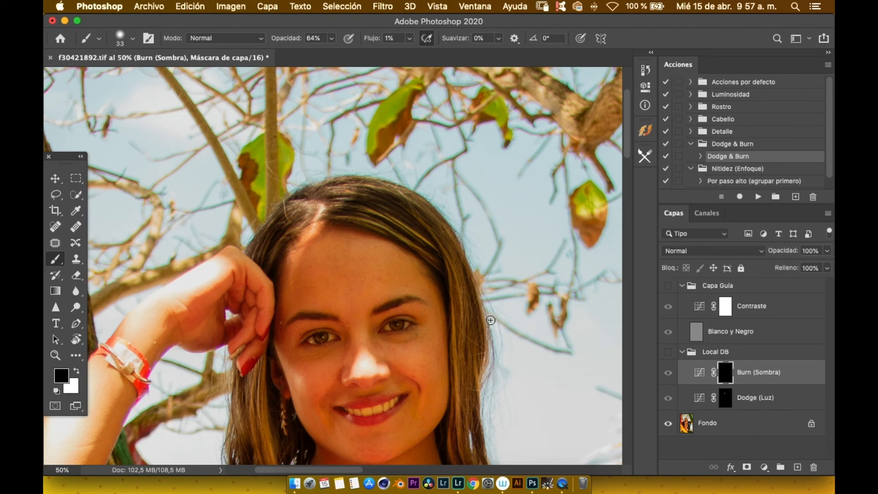
{"action": "key", "text": "super+plus"}
{"action": "key", "text": "super+plus"}
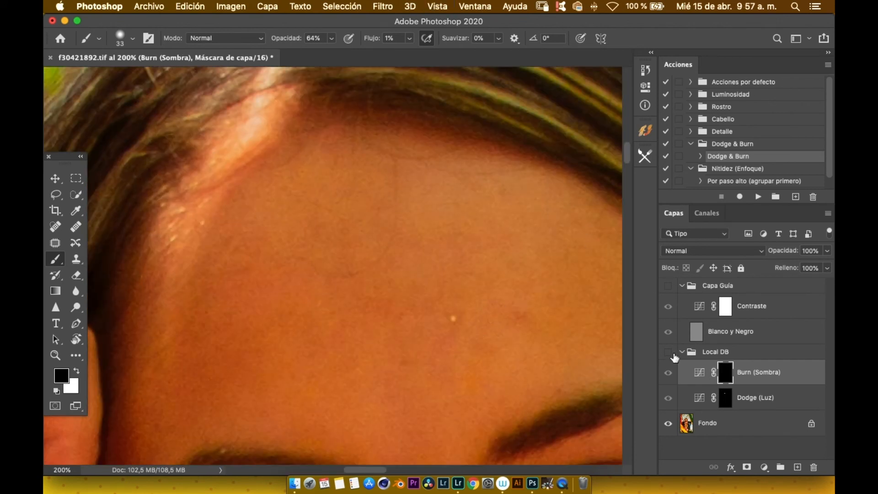
Soften the burn along the forehead edge beside the raised hand with black at 28% opacity under Capa Guía, and target the Dodge (Luz) mask.
{"action": "left_click", "coordinate": [669, 286]}
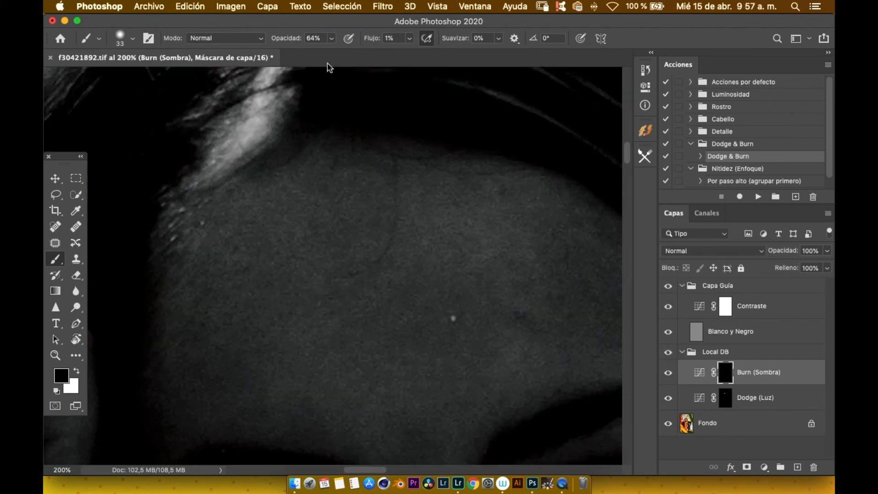
{"action": "left_click", "coordinate": [329, 40]}
{"action": "left_click_drag", "start_coordinate": [334, 53], "coordinate": [310, 53]}
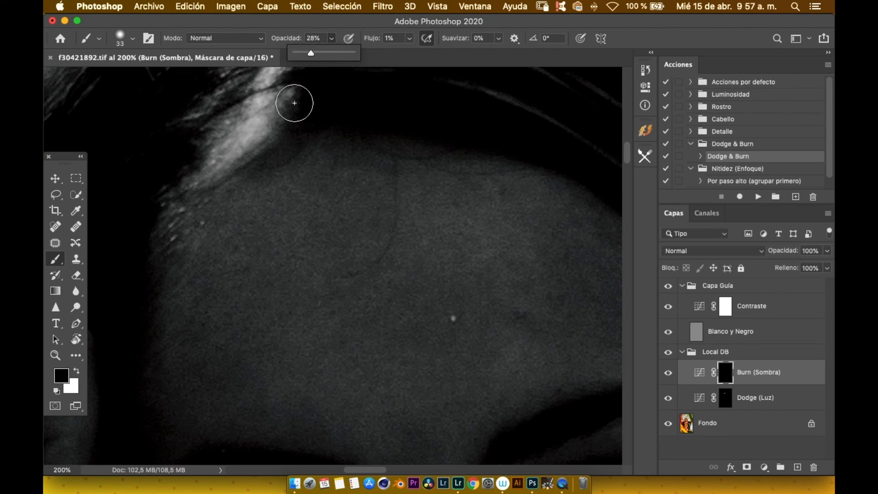
{"action": "left_click", "coordinate": [193, 247]}
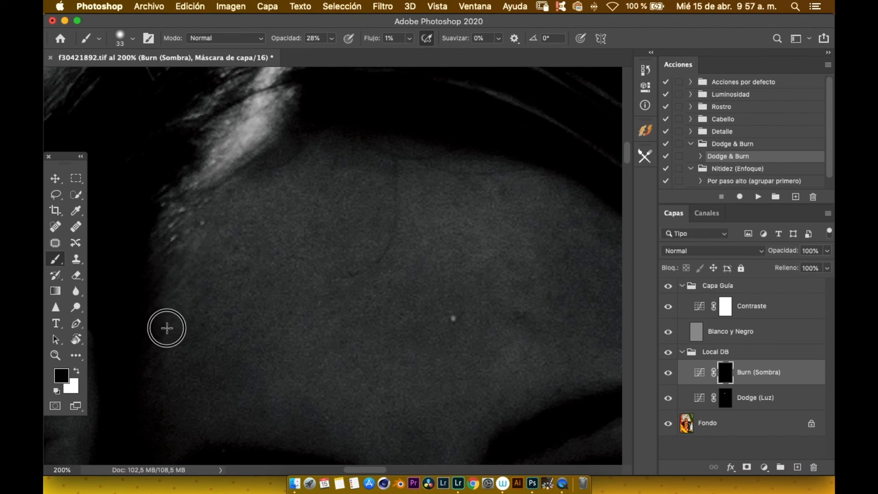
{"action": "left_click", "coordinate": [727, 403]}
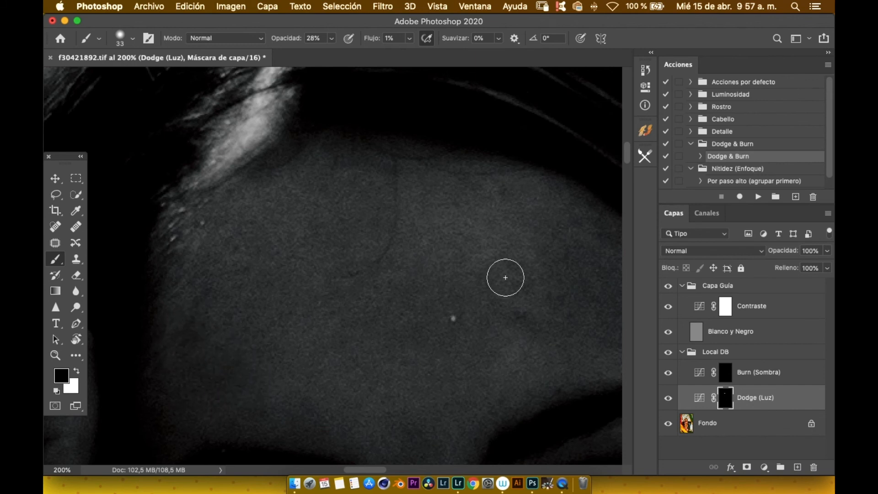
Hide Capa Guía and toggle the Local DB group off and on to compare the whole face before and after in color.
{"action": "key", "text": "super+minus"}
{"action": "key", "text": "super+minus"}
{"action": "key", "text": "super+minus"}
{"action": "left_click", "coordinate": [668, 286]}
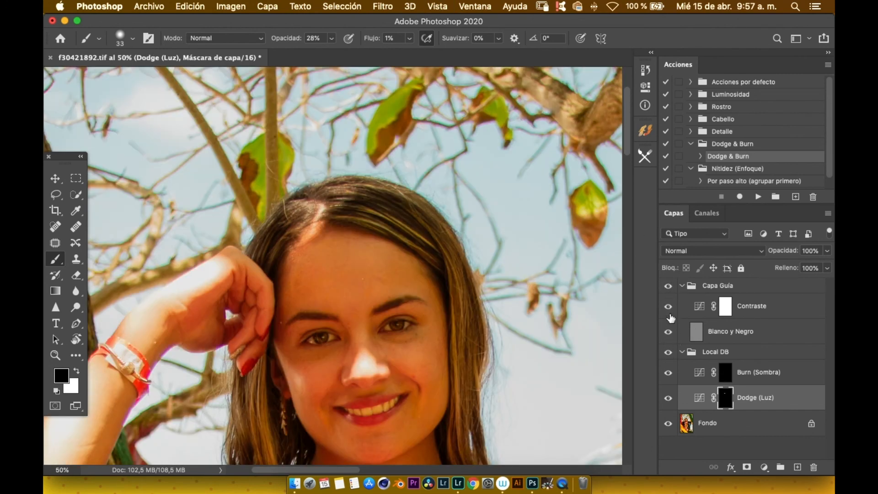
{"action": "left_click", "coordinate": [669, 332]}
{"action": "left_click", "coordinate": [668, 286]}
{"action": "left_click", "coordinate": [668, 352]}
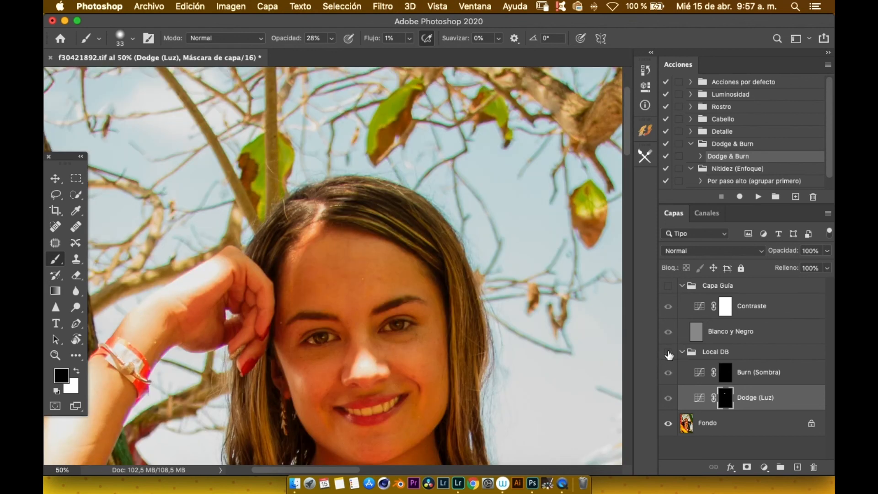
{"action": "left_click", "coordinate": [667, 350]}
{"action": "left_click", "coordinate": [667, 344]}
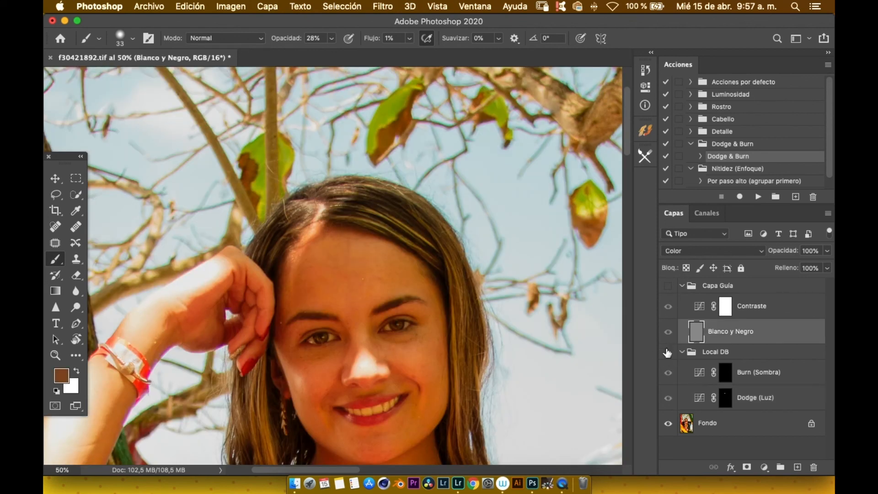
{"action": "left_click", "coordinate": [669, 354]}
{"action": "left_click", "coordinate": [669, 355]}
{"action": "left_click", "coordinate": [669, 353]}
{"action": "left_click", "coordinate": [669, 353]}
{"action": "left_click", "coordinate": [669, 354]}
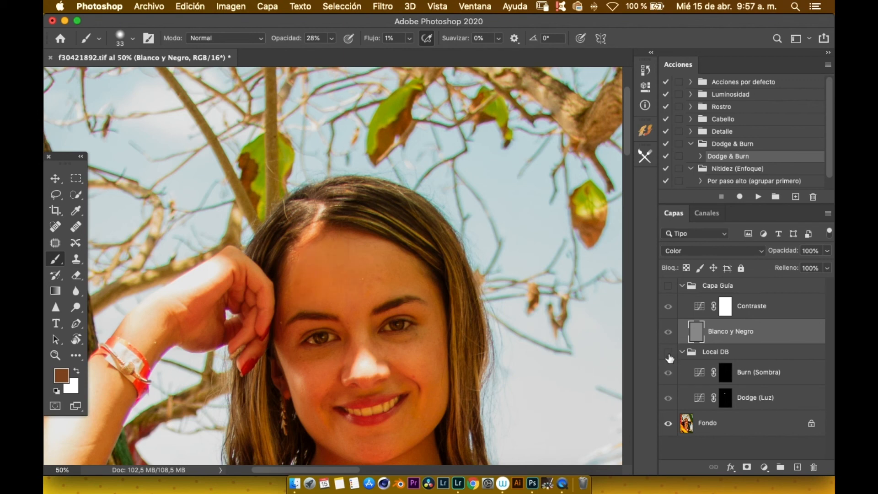
{"action": "left_click", "coordinate": [669, 353]}
{"action": "left_click", "coordinate": [669, 353]}
Check the portrait under Capa Guía, select the Contraste layer's mask, and examine the eyes and cheeks in color with the guide hidden.
{"action": "left_click", "coordinate": [669, 286]}
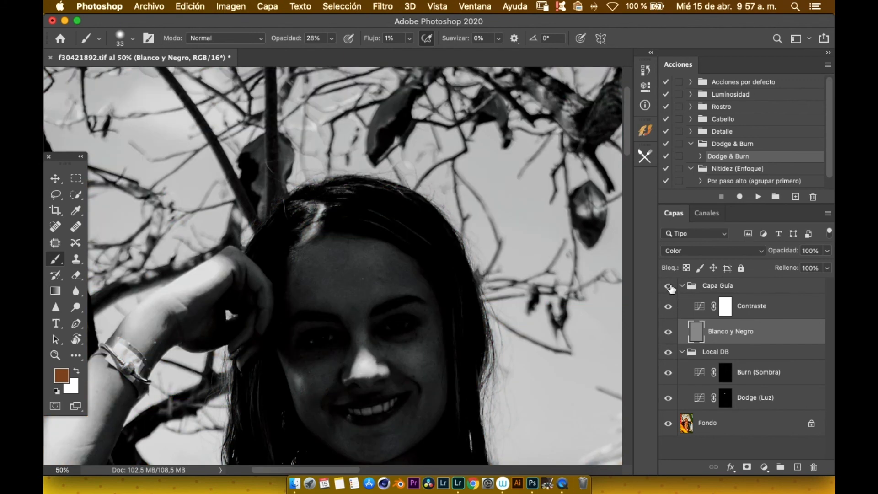
{"action": "left_click", "coordinate": [702, 307]}
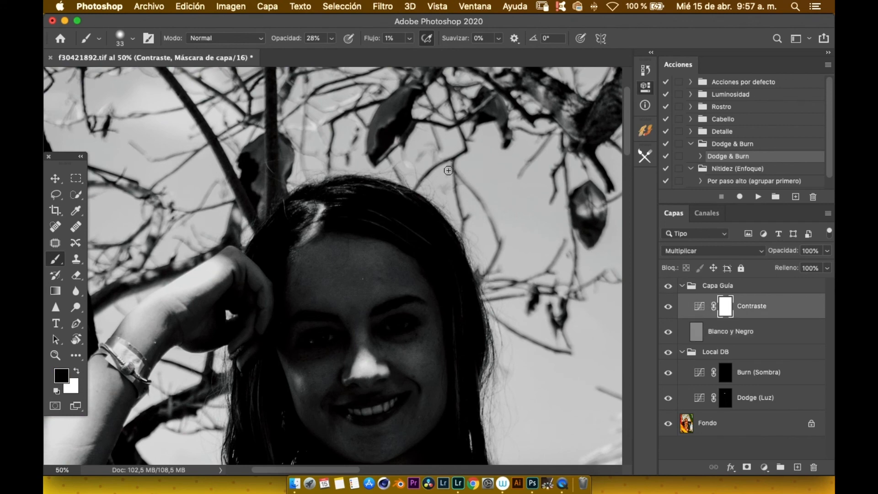
{"action": "left_click", "coordinate": [669, 287]}
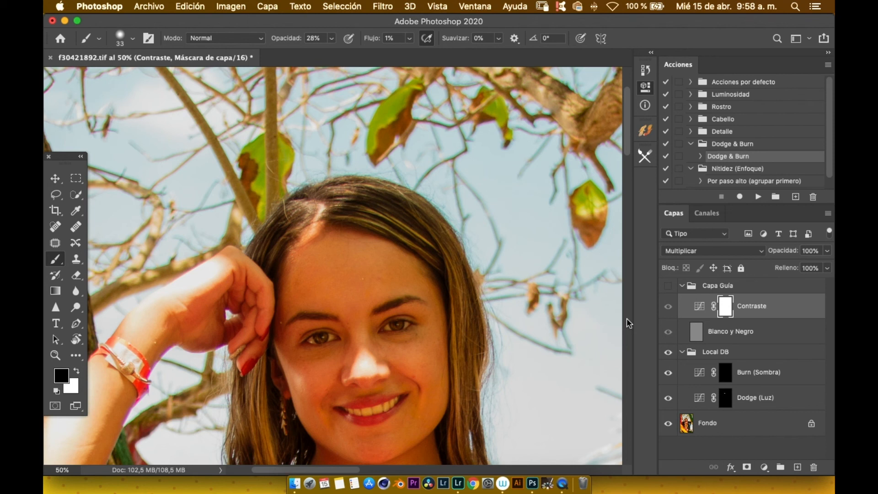
{"action": "key", "text": "super+minus"}
{"action": "key", "text": "super+plus"}
{"action": "key", "text": "super+plus"}
{"action": "key", "text": "super+plus"}
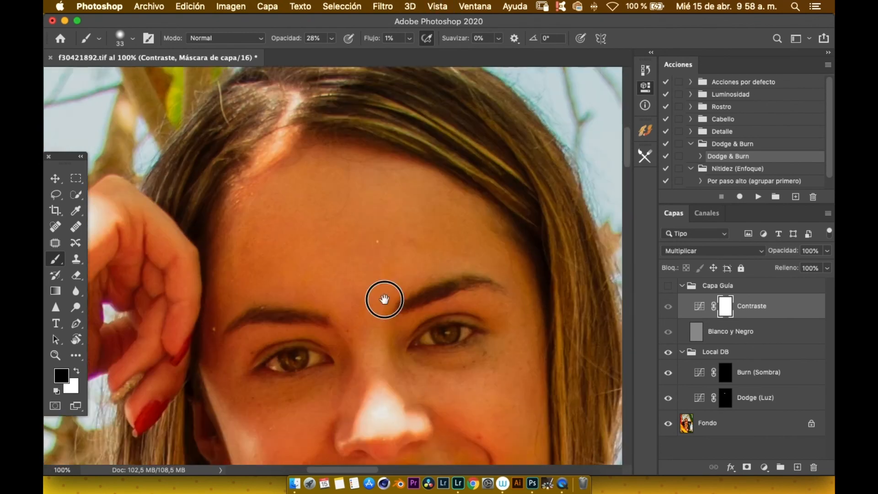
{"action": "left_click_drag", "start_coordinate": [384, 300], "coordinate": [375, 223]}
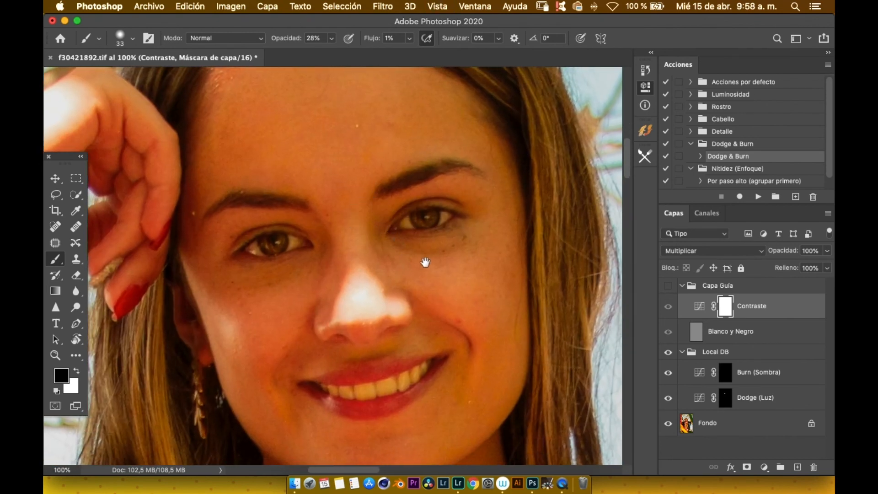
Show Capa Guía, set the Contraste curves layer's blend mode to Oscurecer, and raise its shadow curve point slightly to lighten the guide.
{"action": "left_click", "coordinate": [668, 287]}
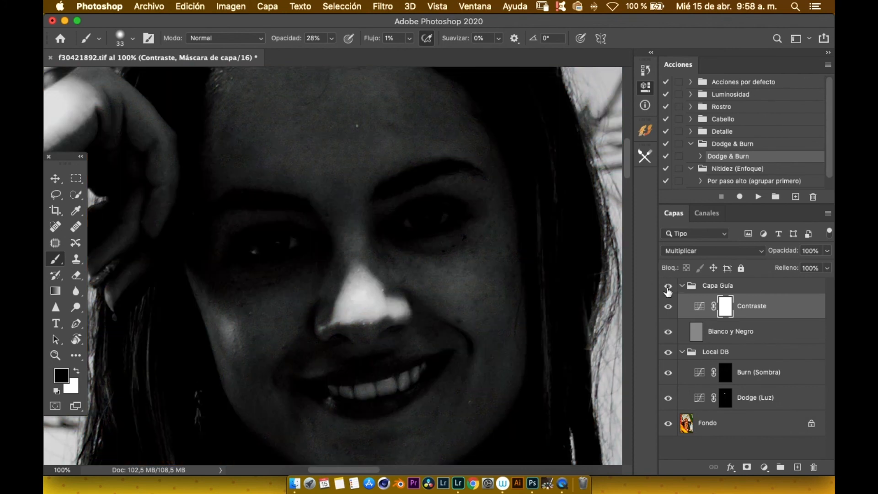
{"action": "double_click", "coordinate": [699, 307]}
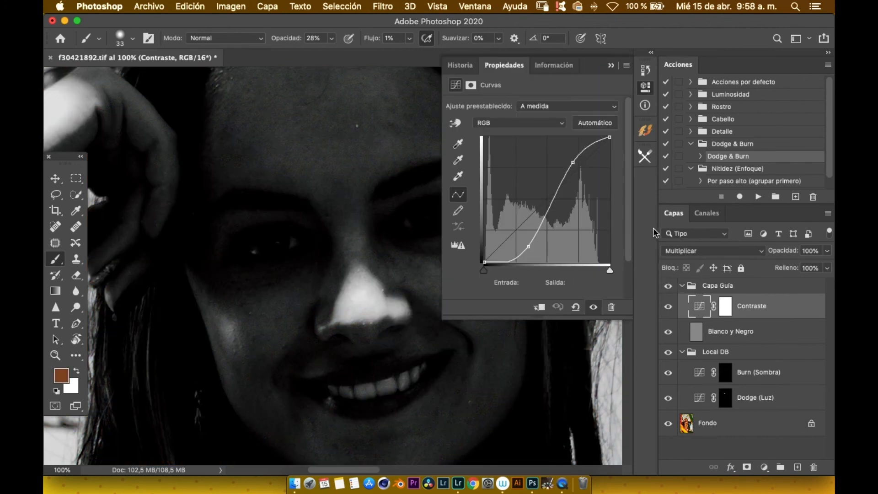
{"action": "left_click", "coordinate": [700, 251]}
{"action": "left_click", "coordinate": [676, 242]}
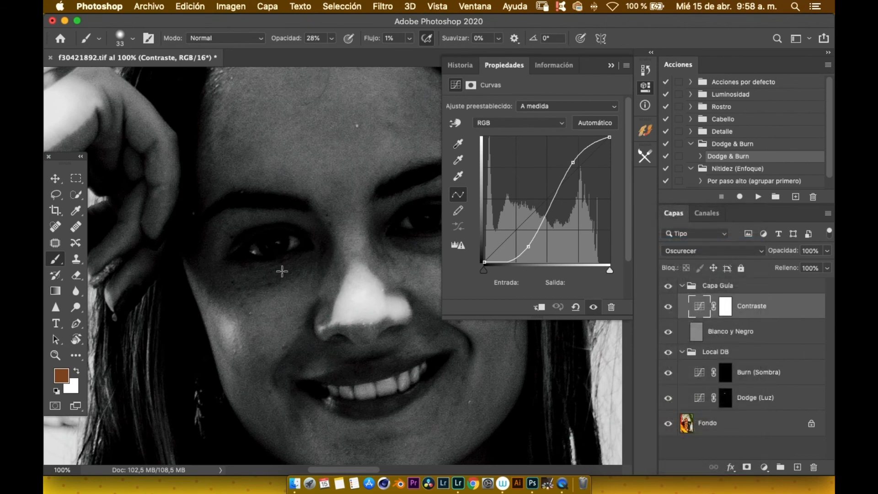
{"action": "left_click_drag", "start_coordinate": [519, 247], "coordinate": [520, 242]}
{"action": "left_click", "coordinate": [611, 65]}
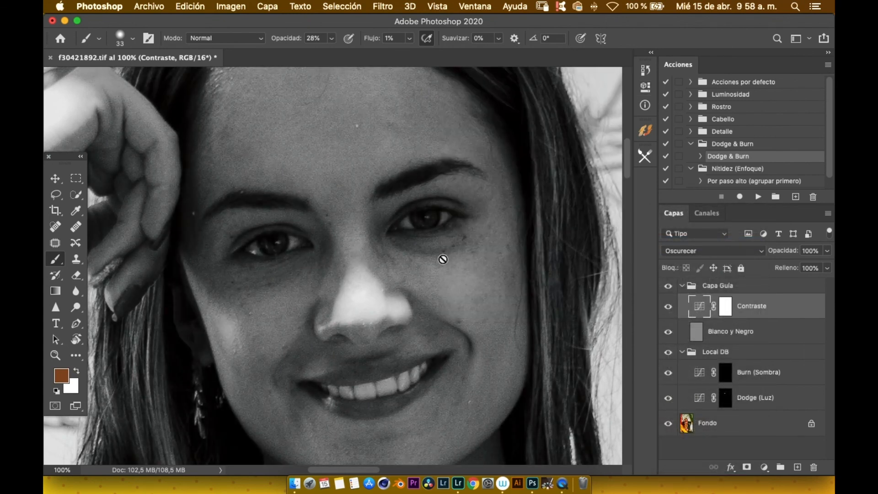
Lighten the skin under the eye farther from the raised hand on the Dodge (Luz) mask, using white at 100% opacity and 3% flow.
{"action": "left_click", "coordinate": [751, 393]}
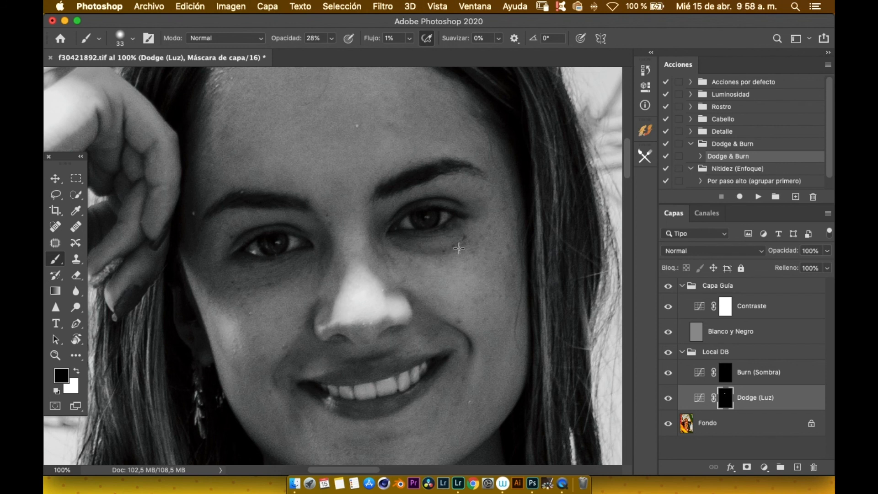
{"action": "left_click_drag", "start_coordinate": [330, 42], "coordinate": [345, 53]}
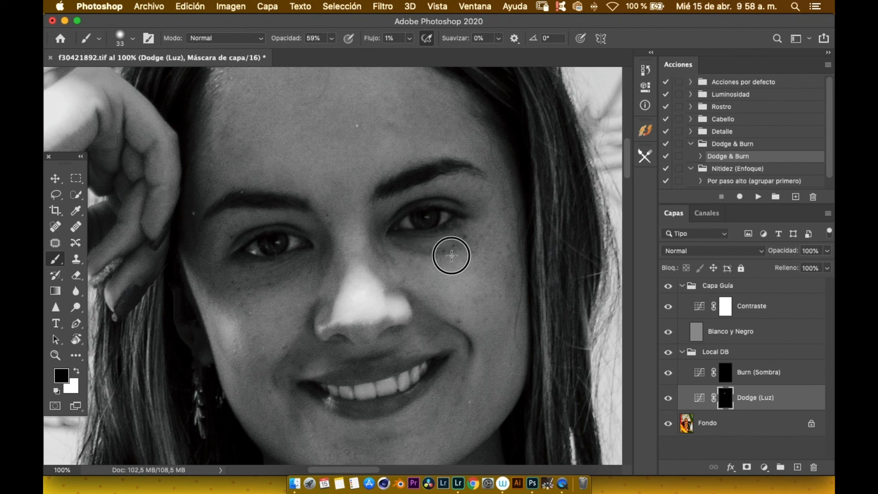
{"action": "left_click_drag", "start_coordinate": [331, 37], "coordinate": [411, 51]}
{"action": "left_click_drag", "start_coordinate": [437, 252], "coordinate": [396, 247]}
{"action": "key", "text": "x"}
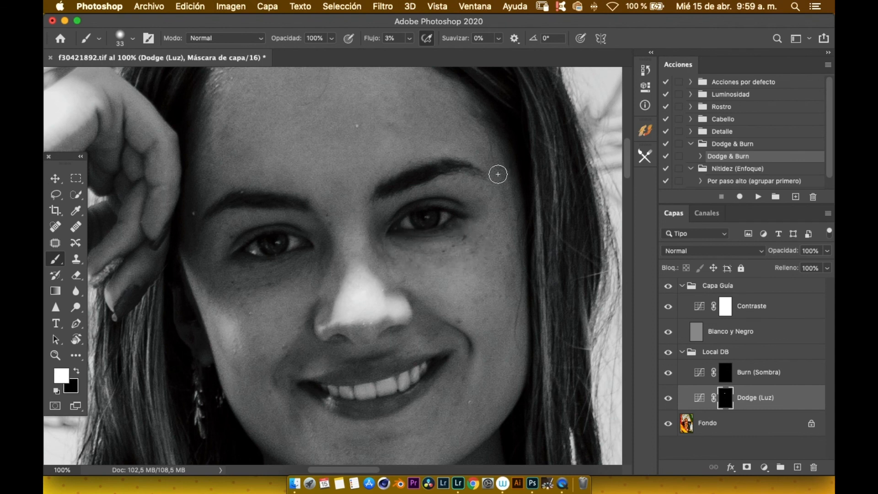
{"action": "mouse_move", "coordinate": [461, 242]}
{"action": "left_mouse_down"}
{"action": "mouse_move", "coordinate": [427, 243]}
{"action": "mouse_move", "coordinate": [441, 252]}
{"action": "mouse_move", "coordinate": [392, 250]}
{"action": "left_mouse_up"}
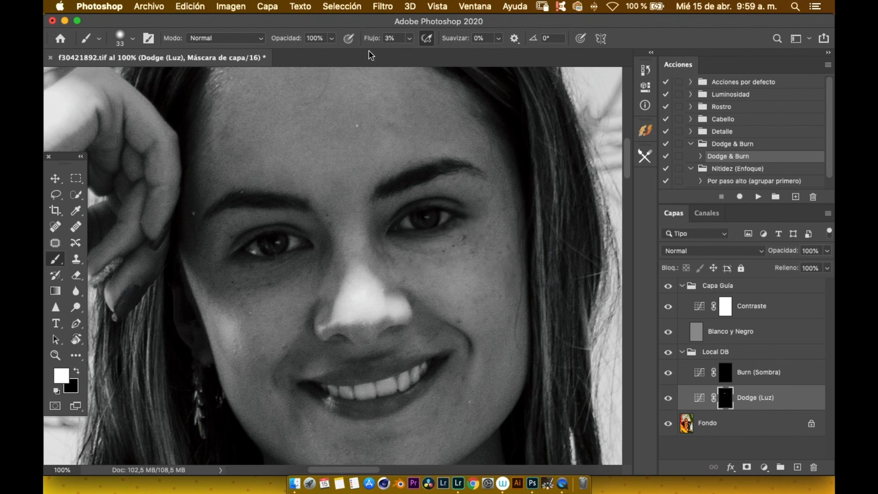
Even out the shadows under both eyes on the Dodge (Luz) mask with white at 1% flow, reducing the brush opacity to 95%.
{"action": "left_click", "coordinate": [410, 38]}
{"action": "left_click_drag", "start_coordinate": [411, 53], "coordinate": [404, 71]}
{"action": "left_click_drag", "start_coordinate": [439, 250], "coordinate": [417, 249]}
{"action": "left_click", "coordinate": [332, 38]}
{"action": "left_click_drag", "start_coordinate": [334, 53], "coordinate": [330, 54]}
{"action": "left_click", "coordinate": [408, 254]}
{"action": "mouse_move", "coordinate": [407, 253]}
{"action": "left_mouse_down"}
{"action": "mouse_move", "coordinate": [455, 260]}
{"action": "mouse_move", "coordinate": [439, 268]}
{"action": "mouse_move", "coordinate": [435, 255]}
{"action": "mouse_move", "coordinate": [403, 257]}
{"action": "mouse_move", "coordinate": [394, 264]}
{"action": "mouse_move", "coordinate": [405, 275]}
{"action": "mouse_move", "coordinate": [405, 260]}
{"action": "mouse_move", "coordinate": [436, 265]}
{"action": "mouse_move", "coordinate": [404, 245]}
{"action": "mouse_move", "coordinate": [461, 232]}
{"action": "mouse_move", "coordinate": [395, 239]}
{"action": "mouse_move", "coordinate": [417, 240]}
{"action": "mouse_move", "coordinate": [398, 239]}
{"action": "mouse_move", "coordinate": [391, 248]}
{"action": "left_mouse_up"}
{"action": "mouse_move", "coordinate": [262, 279]}
{"action": "left_mouse_down"}
{"action": "mouse_move", "coordinate": [290, 275]}
{"action": "mouse_move", "coordinate": [257, 264]}
{"action": "mouse_move", "coordinate": [300, 256]}
{"action": "mouse_move", "coordinate": [284, 260]}
{"action": "mouse_move", "coordinate": [266, 291]}
{"action": "mouse_move", "coordinate": [279, 278]}
{"action": "mouse_move", "coordinate": [247, 290]}
{"action": "mouse_move", "coordinate": [282, 277]}
{"action": "mouse_move", "coordinate": [310, 286]}
{"action": "mouse_move", "coordinate": [325, 263]}
{"action": "mouse_move", "coordinate": [324, 283]}
{"action": "mouse_move", "coordinate": [334, 265]}
{"action": "left_mouse_up"}
Compare the under-eye retouch in color by hiding Capa Guía and toggling the Dodge (Luz) layer and the Local DB group.
{"action": "left_click", "coordinate": [669, 287]}
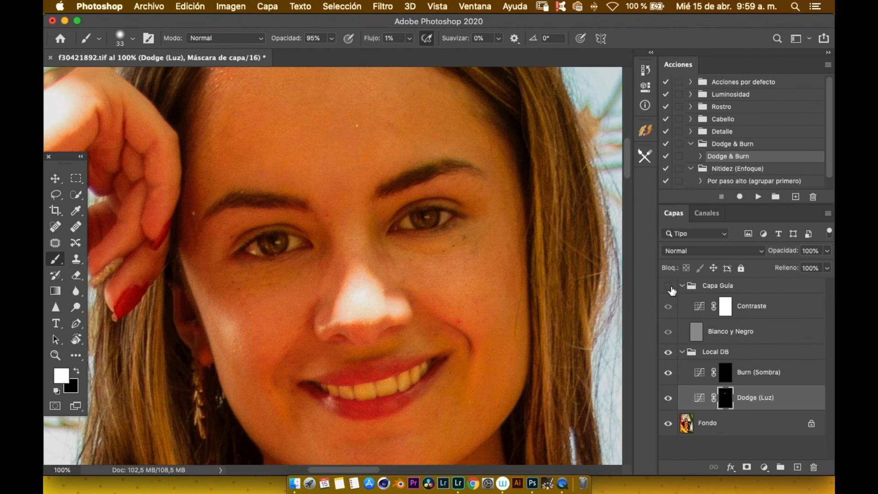
{"action": "left_click", "coordinate": [669, 398]}
{"action": "left_click", "coordinate": [668, 398]}
{"action": "left_click", "coordinate": [668, 352]}
{"action": "left_click", "coordinate": [669, 352]}
{"action": "left_click", "coordinate": [668, 353]}
{"action": "left_click", "coordinate": [668, 354]}
{"action": "key", "text": "super+minus"}
{"action": "key", "text": "super+minus"}
{"action": "key", "text": "super+minus"}
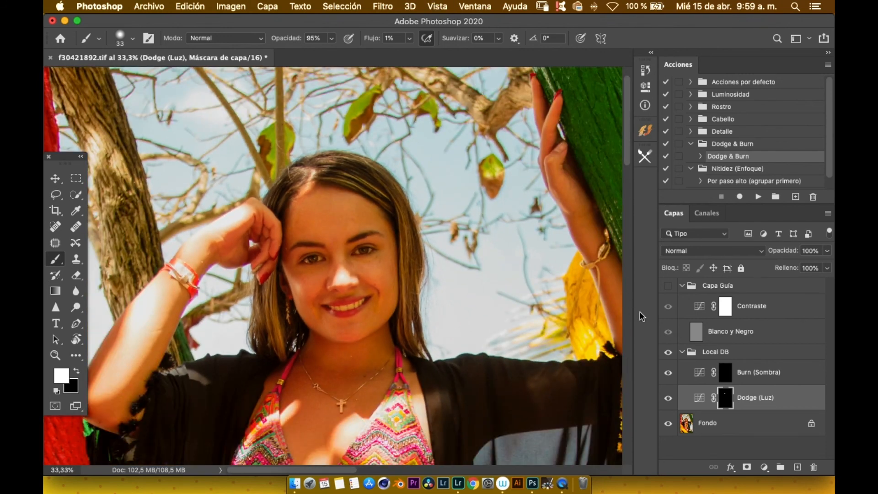
{"action": "left_click", "coordinate": [668, 353]}
{"action": "left_click", "coordinate": [668, 353]}
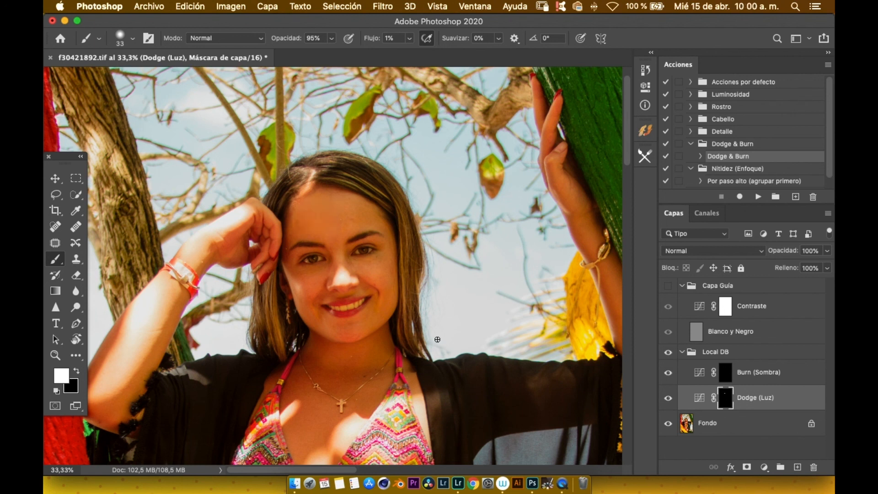